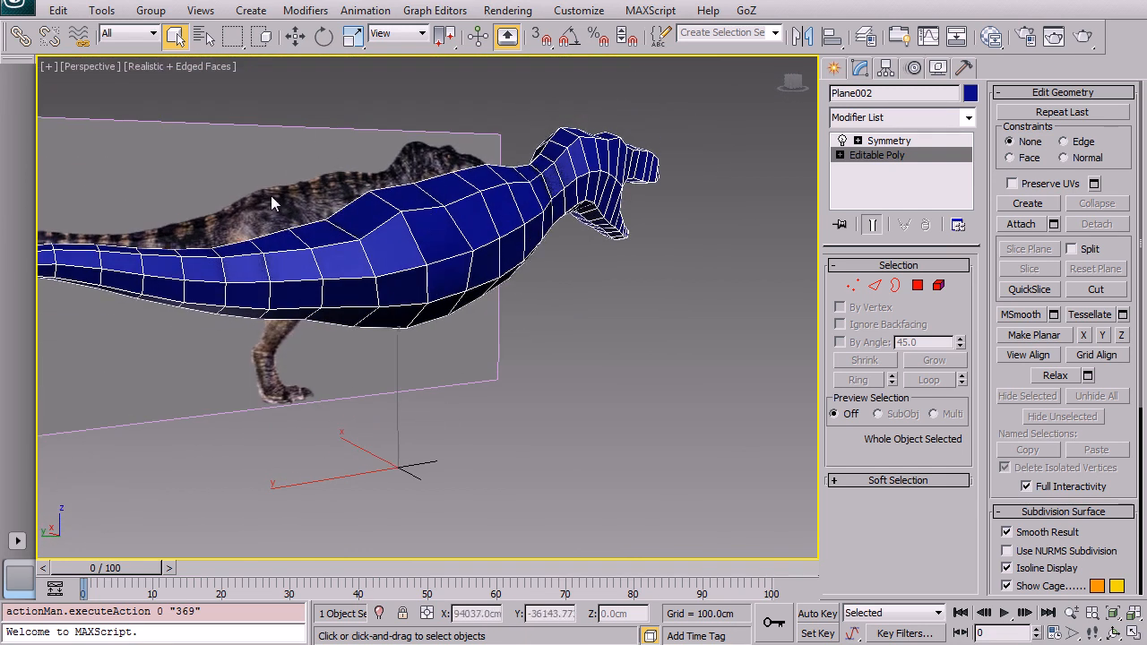
# Step: Select four adjoining polygons on the body's side just above the hind leg
pyautogui.hotkey('alt', 'w')
pyautogui.click(197, 408)
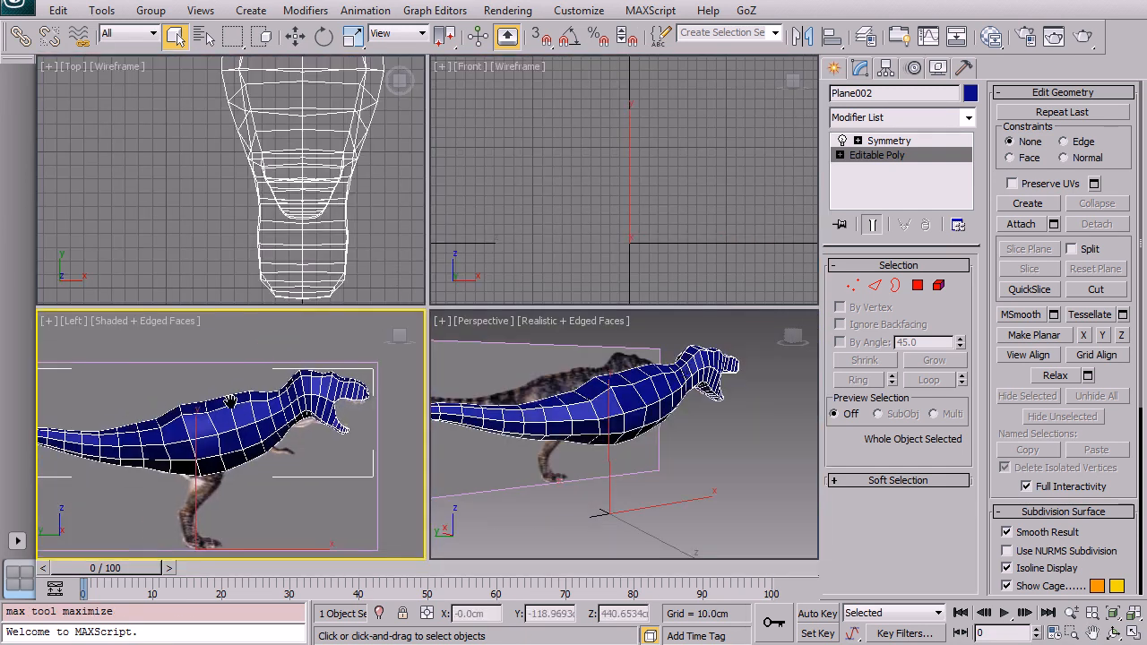
pyautogui.moveTo(197, 408); pyautogui.dragTo(325, 398, button='middle')
pyautogui.hotkey('alt', 'w')
pyautogui.moveTo(546, 300); pyautogui.dragTo(312, 287, button='middle')
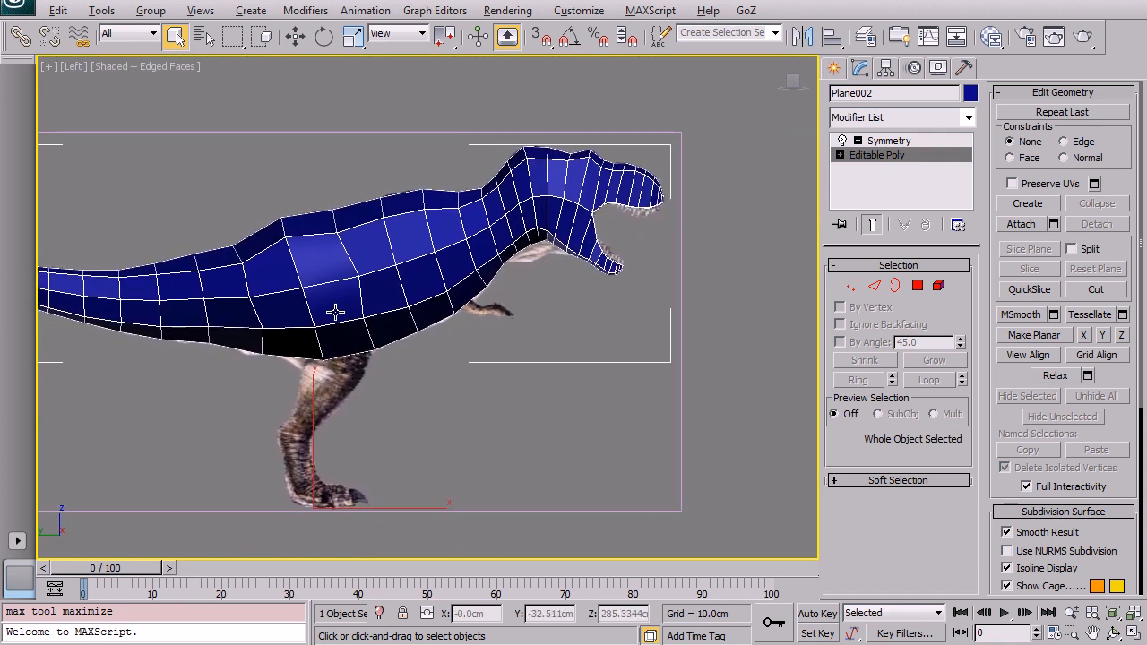
pyautogui.hotkey('alt', 'x')
pyautogui.scroll(5, 325, 307)
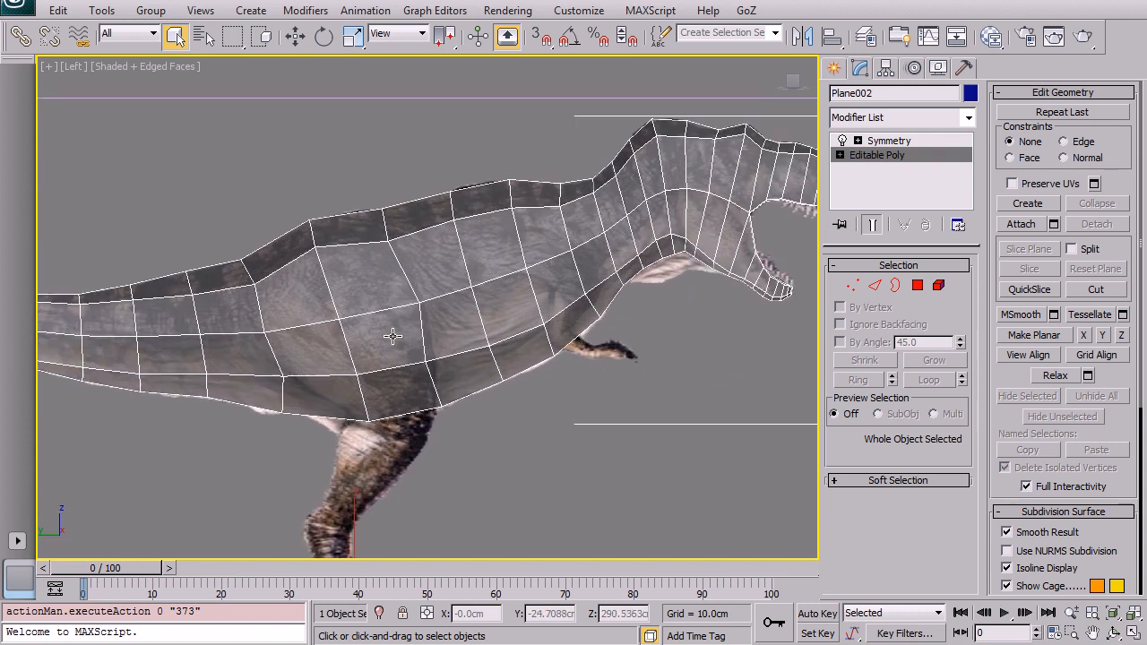
pyautogui.scroll(2, 439, 317)
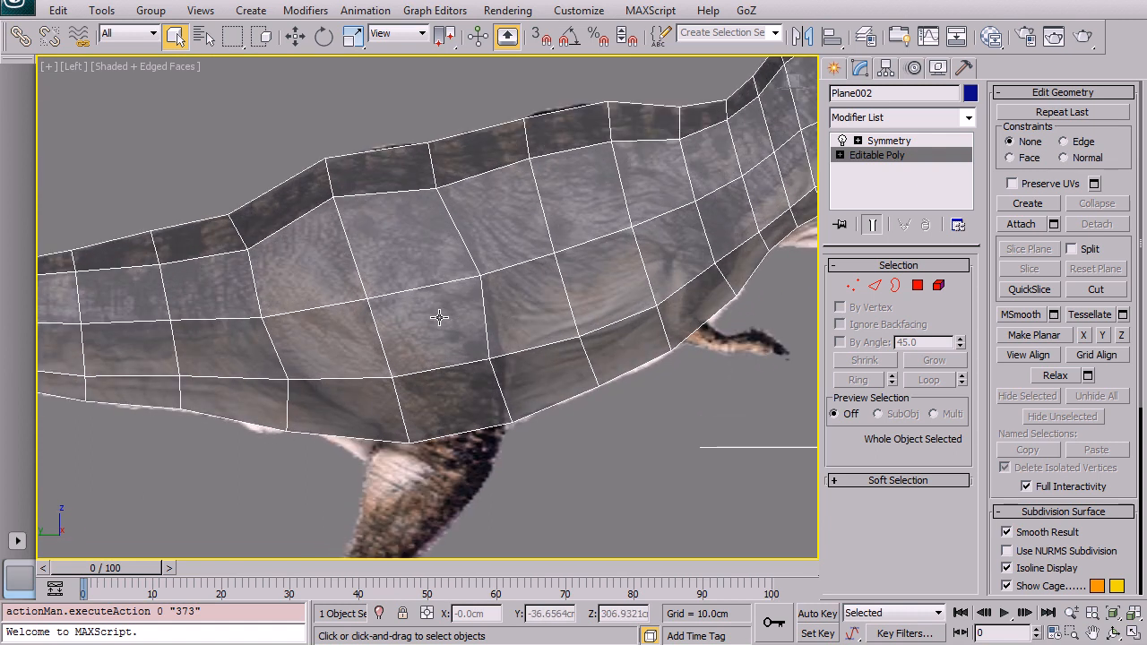
pyautogui.click(918, 283)
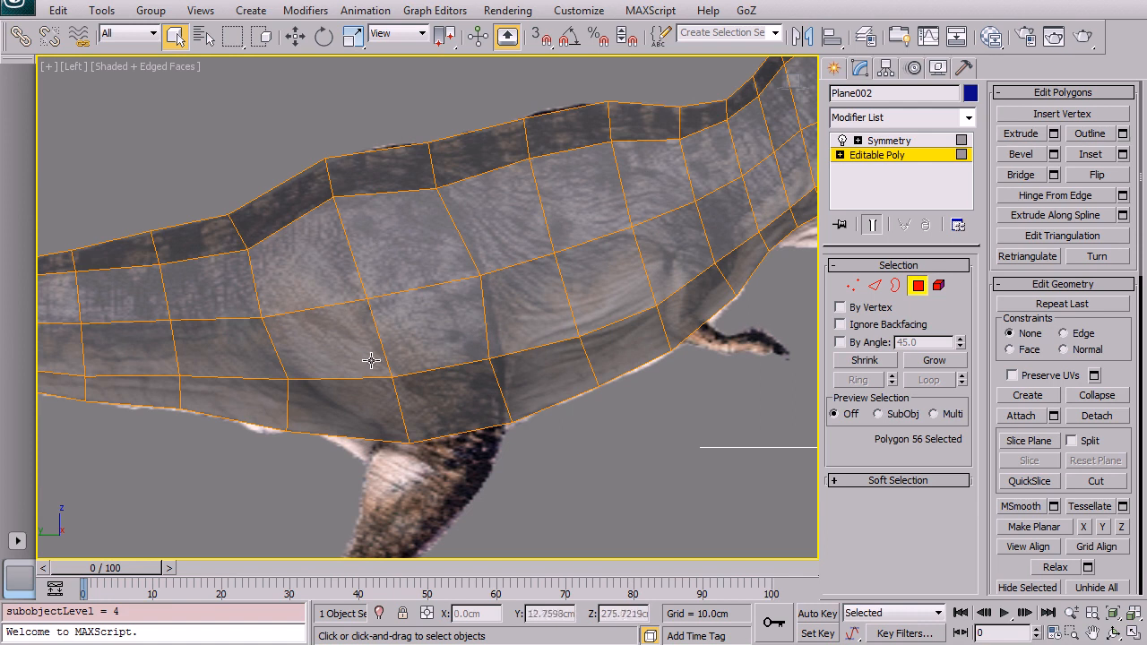
pyautogui.click(313, 253)
pyautogui.keyDown('ctrl'); pyautogui.click(343, 346); pyautogui.keyUp('ctrl')
pyautogui.keyDown('ctrl'); pyautogui.click(439, 346); pyautogui.keyUp('ctrl')
pyautogui.keyDown('ctrl'); pyautogui.click(398, 237); pyautogui.keyUp('ctrl')
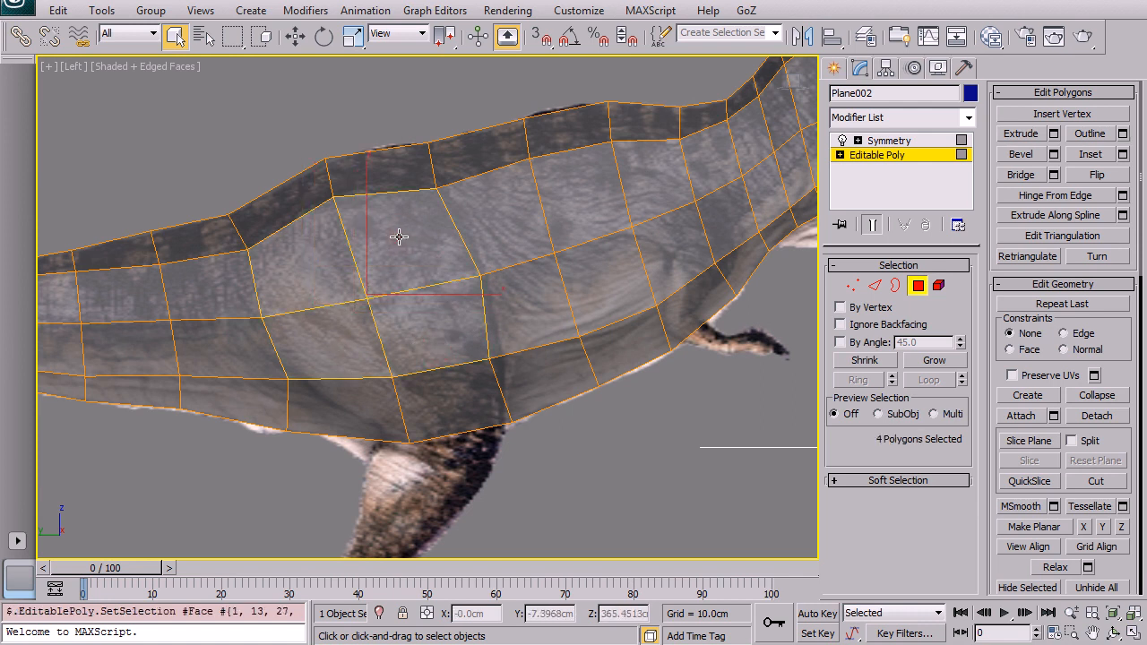
# Step: Switch to vertex level and nudge the central vertex of the four-polygon patch slightly
pyautogui.press('F3')
pyautogui.press('F3')
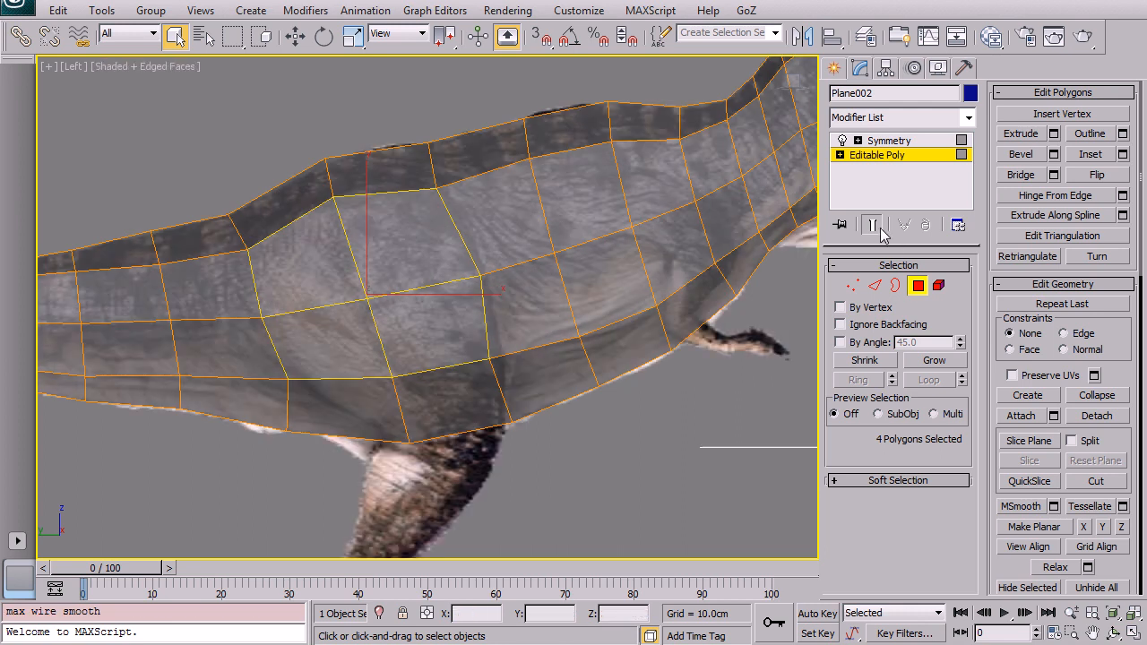
pyautogui.press('F2')
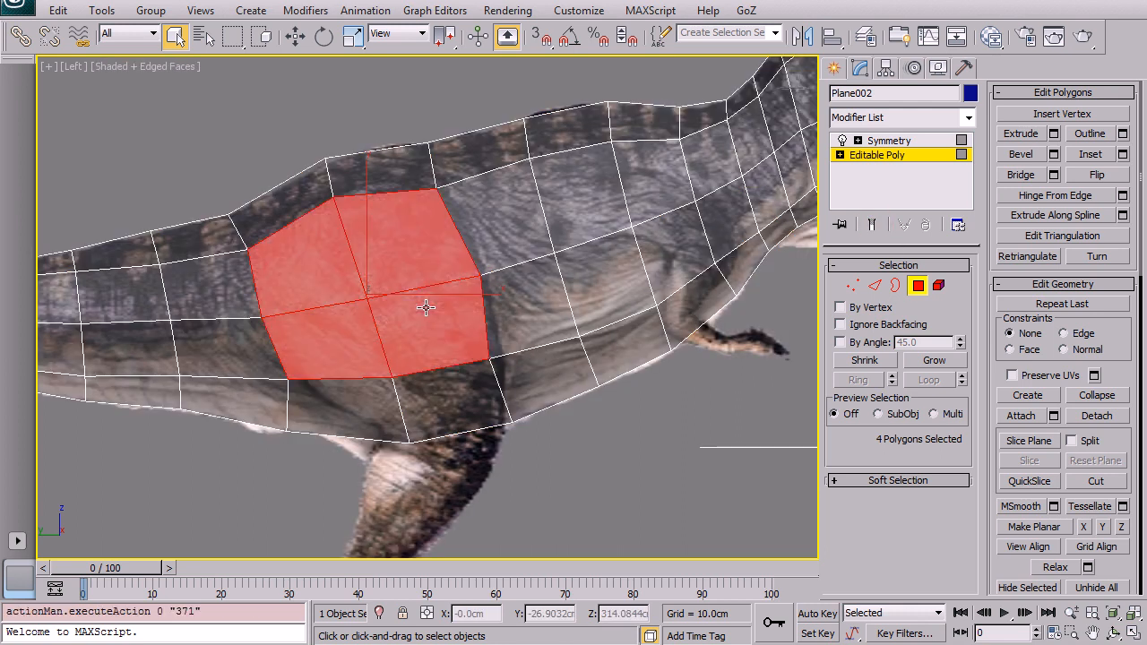
pyautogui.moveTo(420, 308); pyautogui.dragTo(443, 247, button='middle')
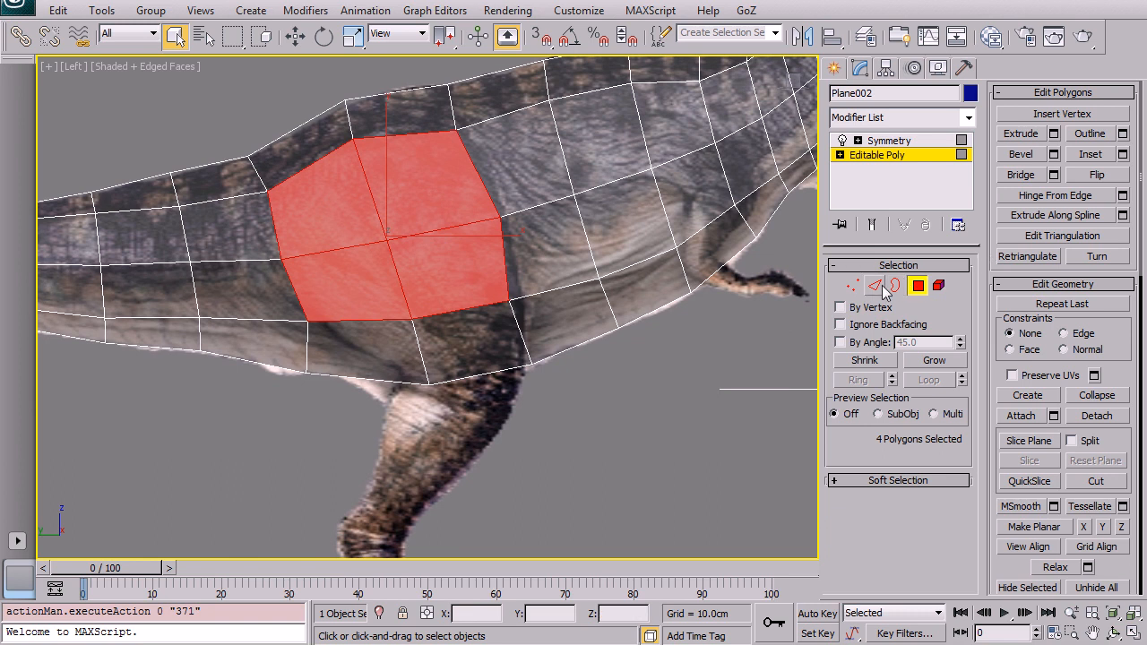
pyautogui.click(851, 285)
pyautogui.click(511, 220)
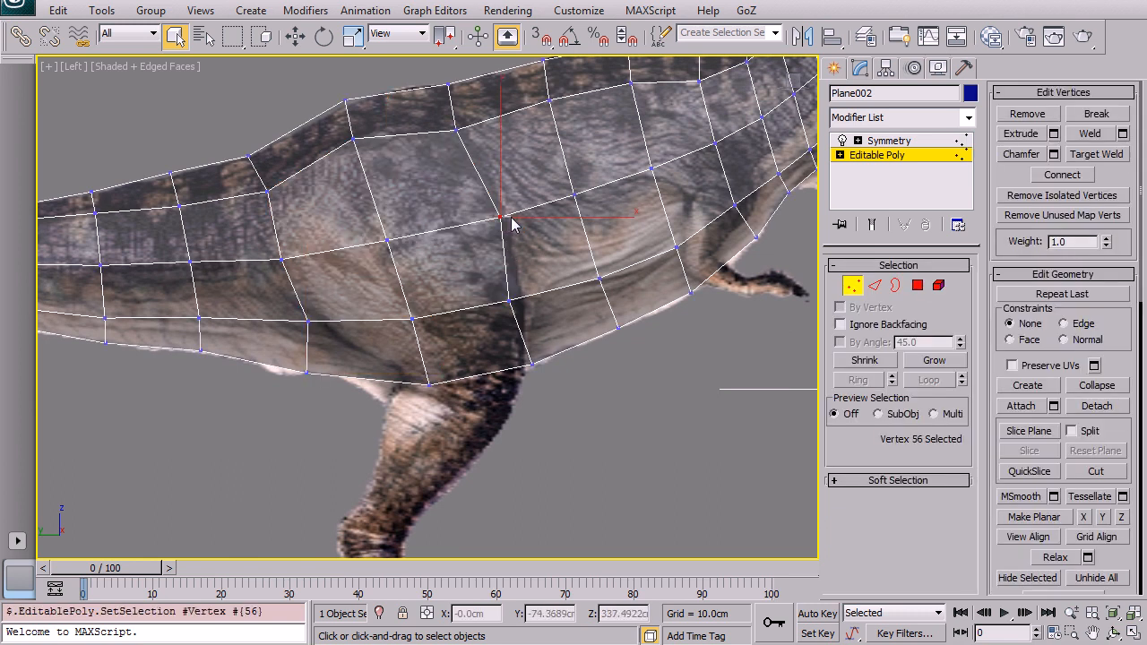
pyautogui.press('w')
pyautogui.press('x')
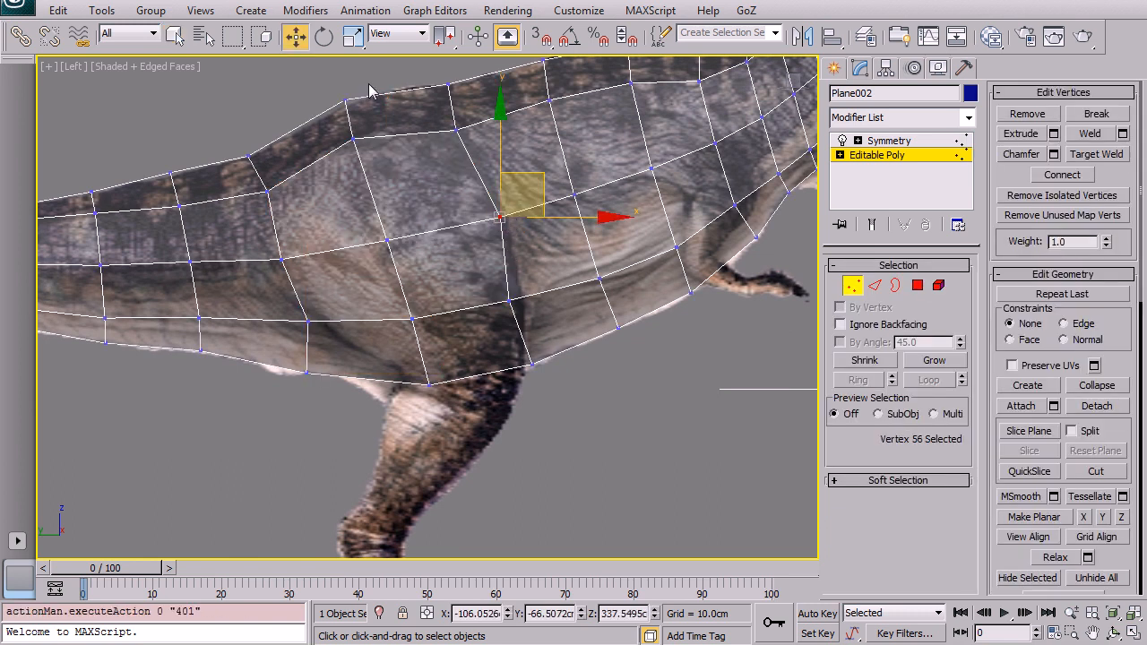
pyautogui.moveTo(543, 175); pyautogui.dragTo(548, 172)
# Step: Move the surrounding vertices of the patch to round out its outline
pyautogui.moveTo(509, 301); pyautogui.dragTo(519, 295)
pyautogui.moveTo(307, 318); pyautogui.dragTo(322, 331)
pyautogui.click(424, 301)
pyautogui.moveTo(410, 318); pyautogui.dragTo(419, 333)
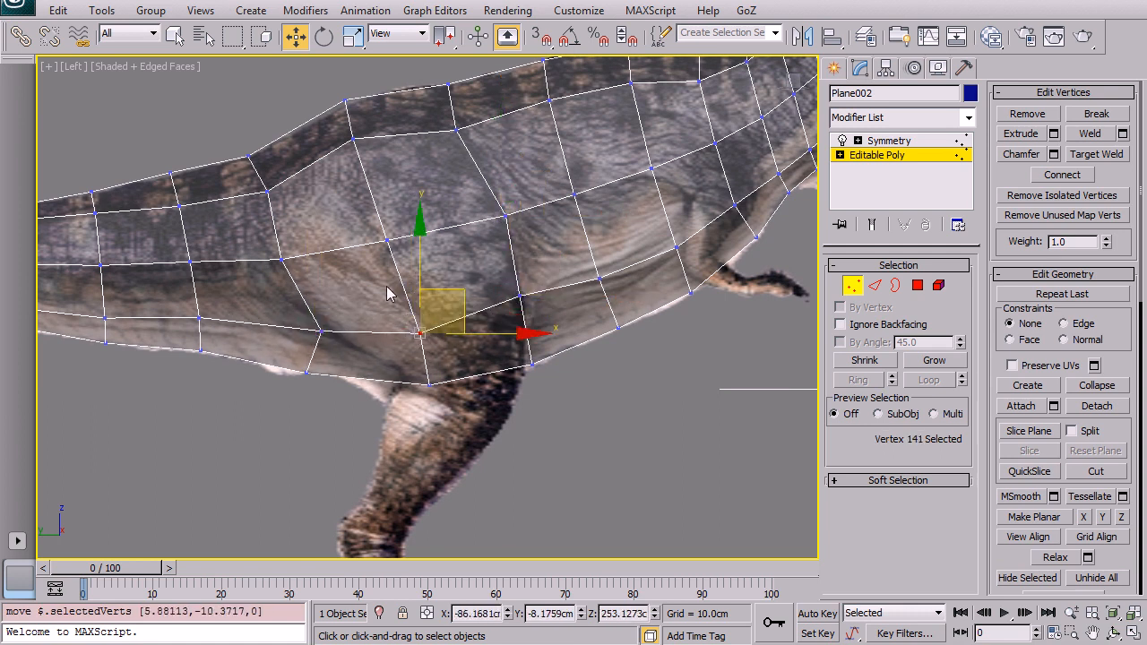
pyautogui.moveTo(267, 191); pyautogui.dragTo(266, 193)
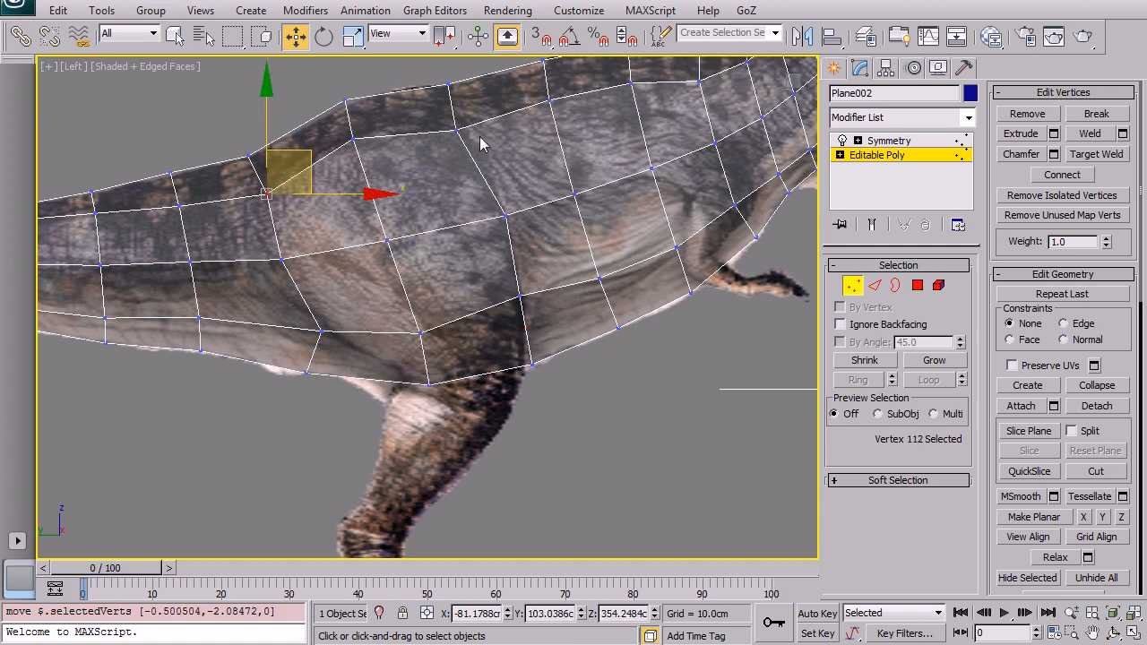
# Step: Reselect the four polygons of the rounded patch at polygon level
pyautogui.click(917, 284)
pyautogui.click(428, 178)
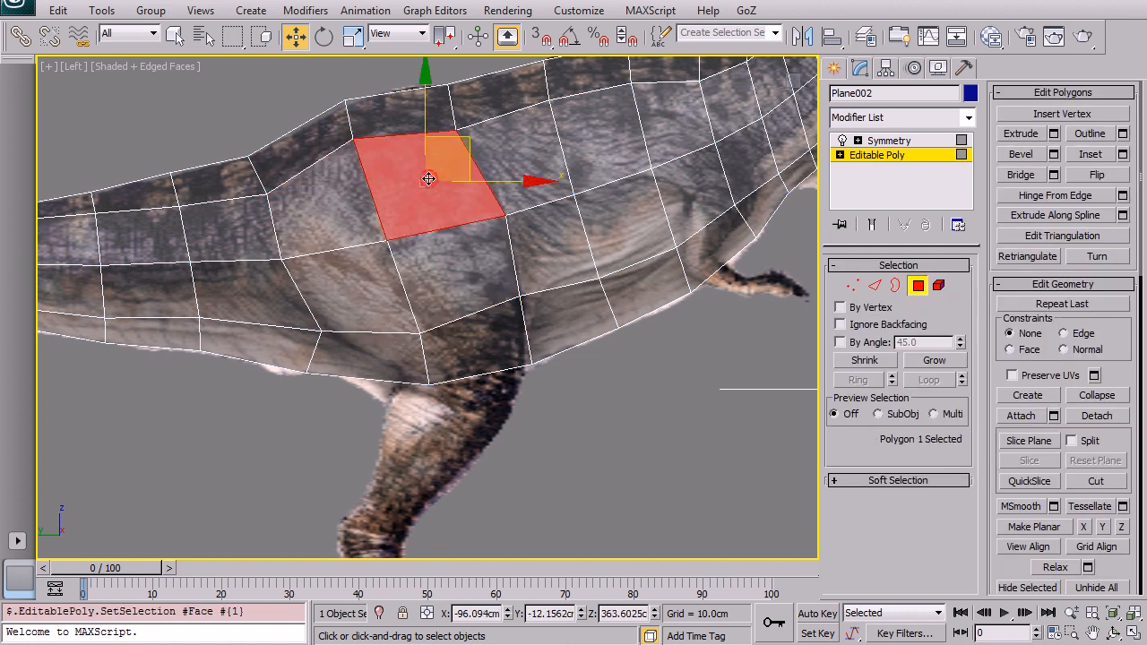
pyautogui.keyDown('ctrl'); pyautogui.click(337, 194); pyautogui.keyUp('ctrl')
pyautogui.keyDown('ctrl'); pyautogui.click(343, 279); pyautogui.keyUp('ctrl')
pyautogui.keyDown('ctrl'); pyautogui.click(452, 278); pyautogui.keyUp('ctrl')
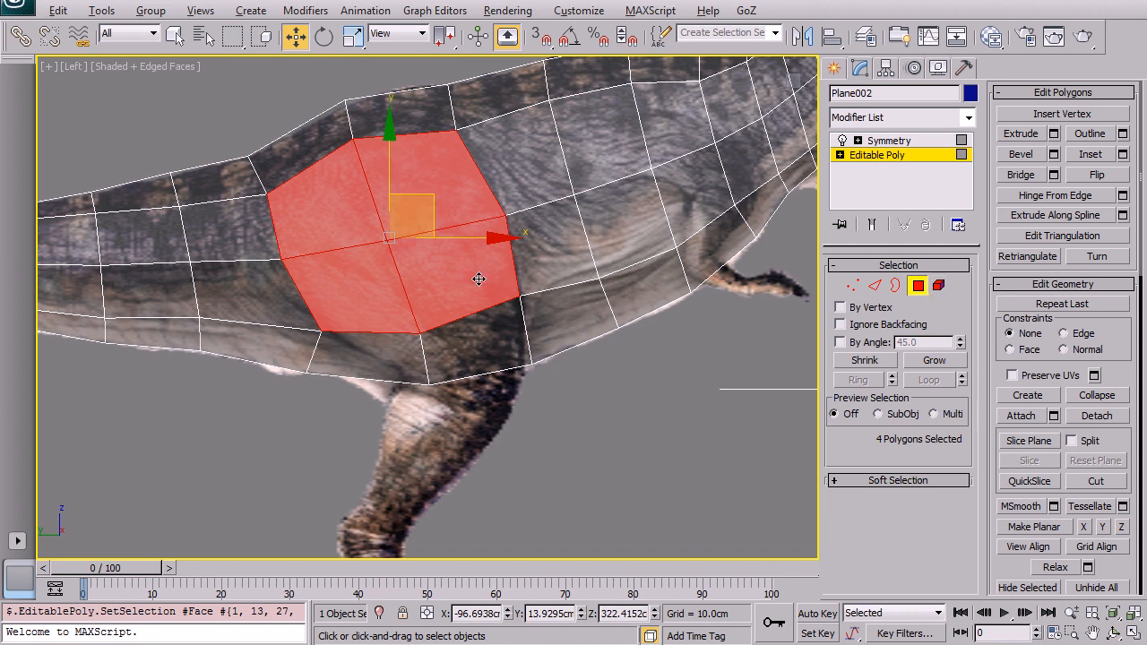
# Step: Extrude the four selected polygons outward from the side of the body
pyautogui.hotkey('alt', 'w')
pyautogui.rightClick(554, 393)
pyautogui.hotkey('alt', 'w')
pyautogui.keyDown('alt'); pyautogui.moveTo(576, 368); pyautogui.dragTo(743, 357, button='middle'); pyautogui.keyUp('alt')
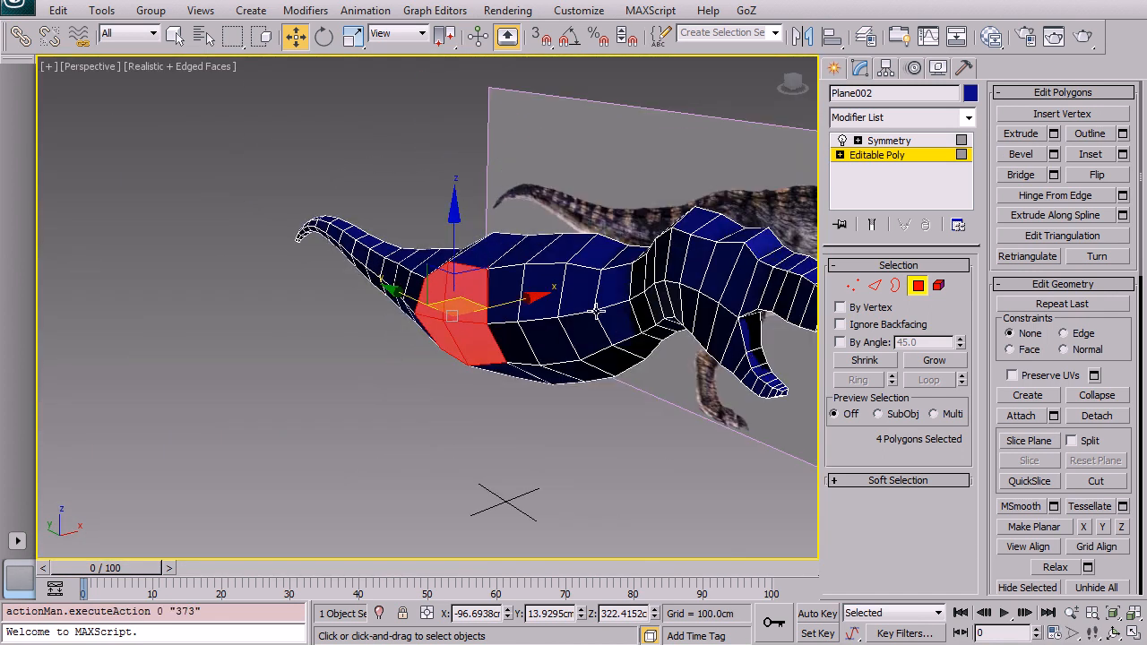
pyautogui.scroll(10, 521, 339)
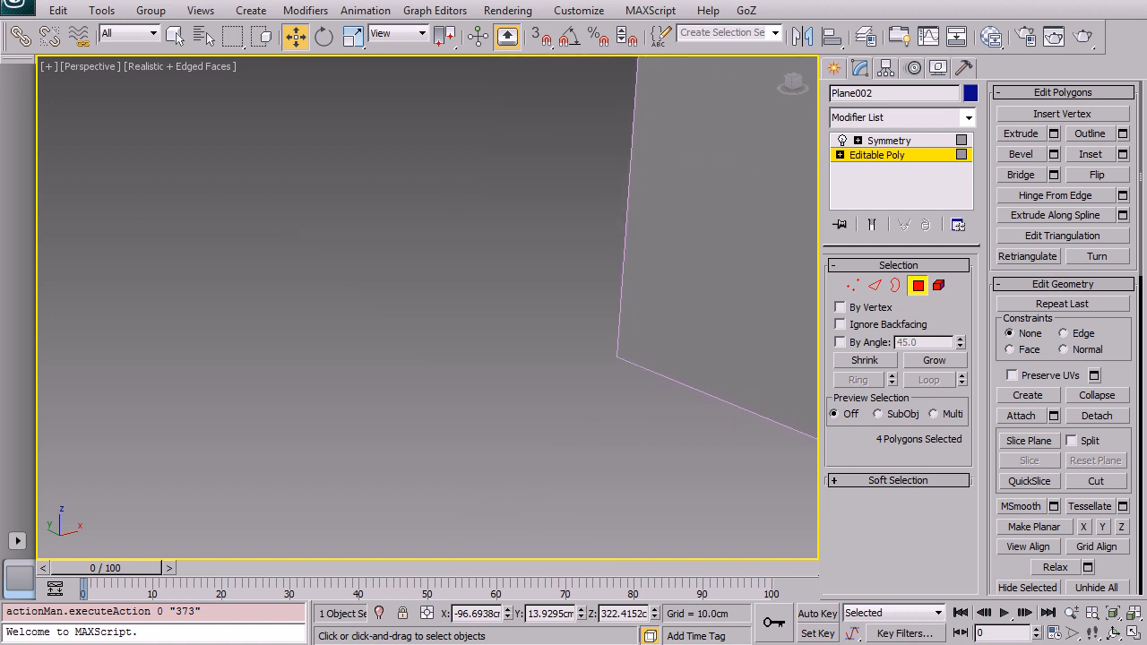
pyautogui.scroll(-8, 520, 338)
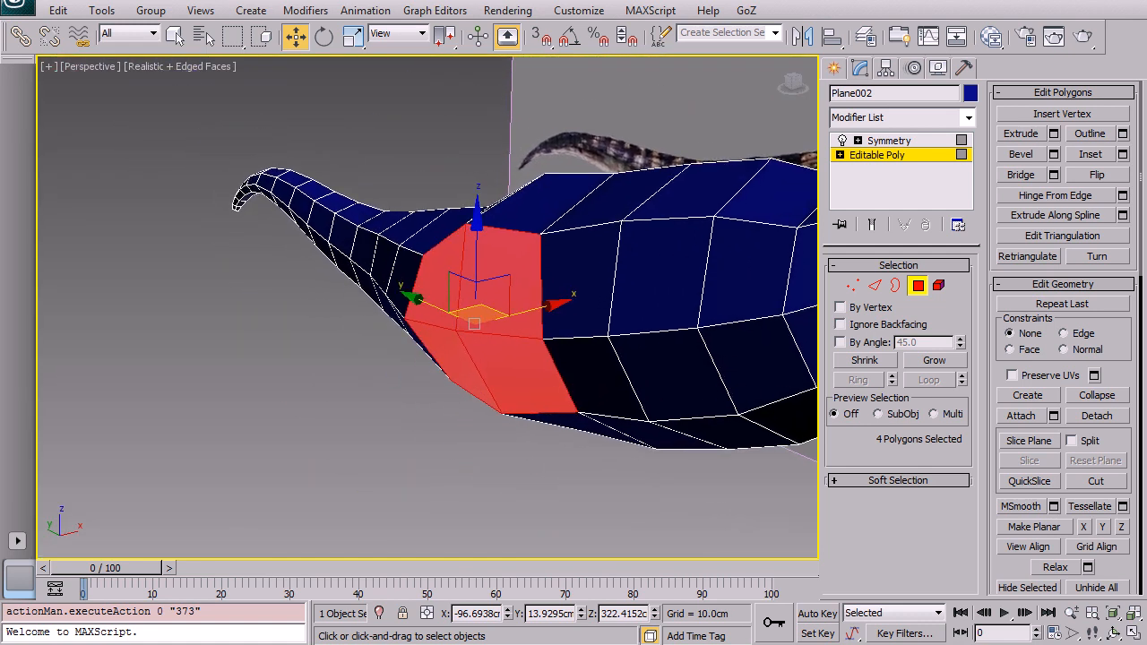
pyautogui.click(1026, 134)
pyautogui.moveTo(522, 327); pyautogui.dragTo(491, 7)
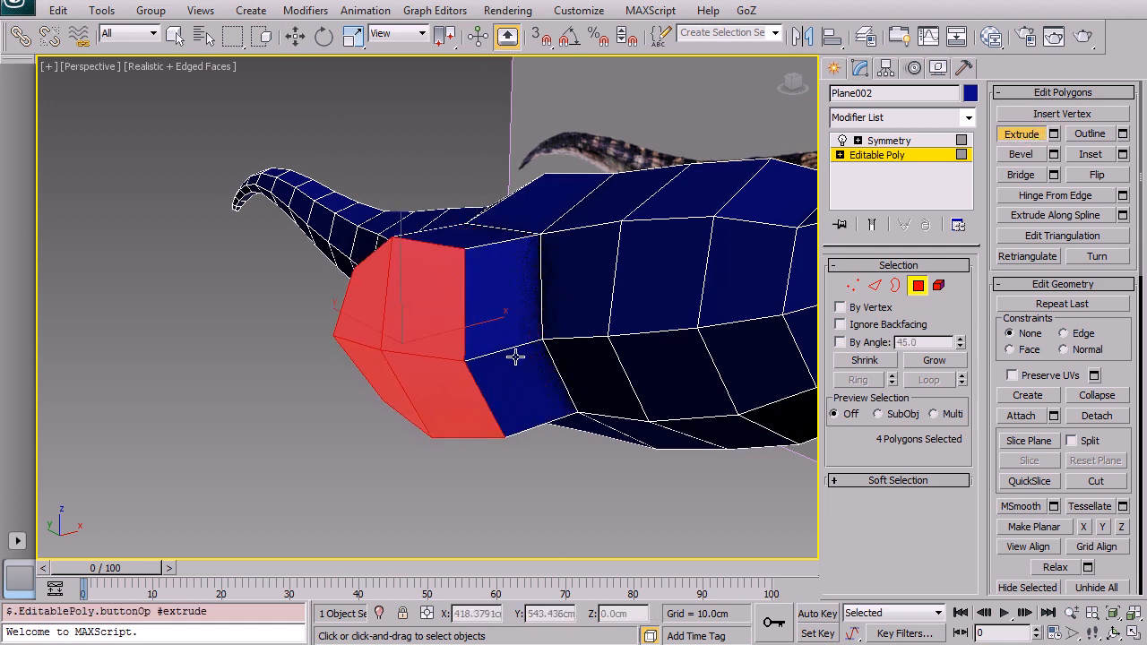
# Step: Apply Relax twice to the extruded polygons
pyautogui.press('w')
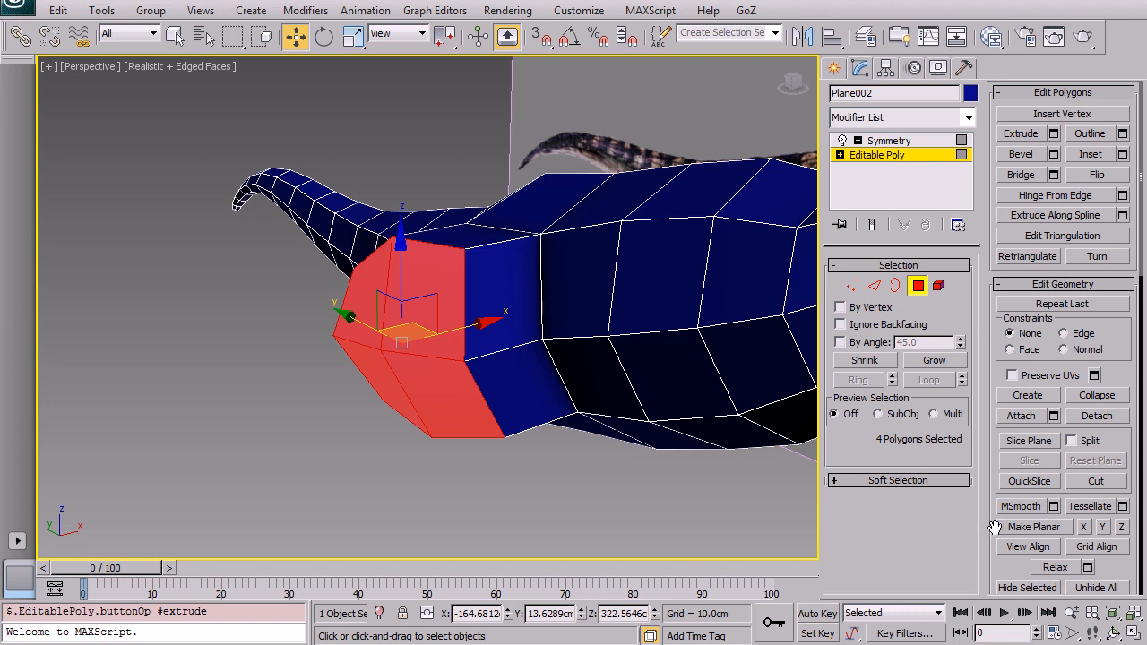
pyautogui.click(1056, 568)
pyautogui.click(1055, 568)
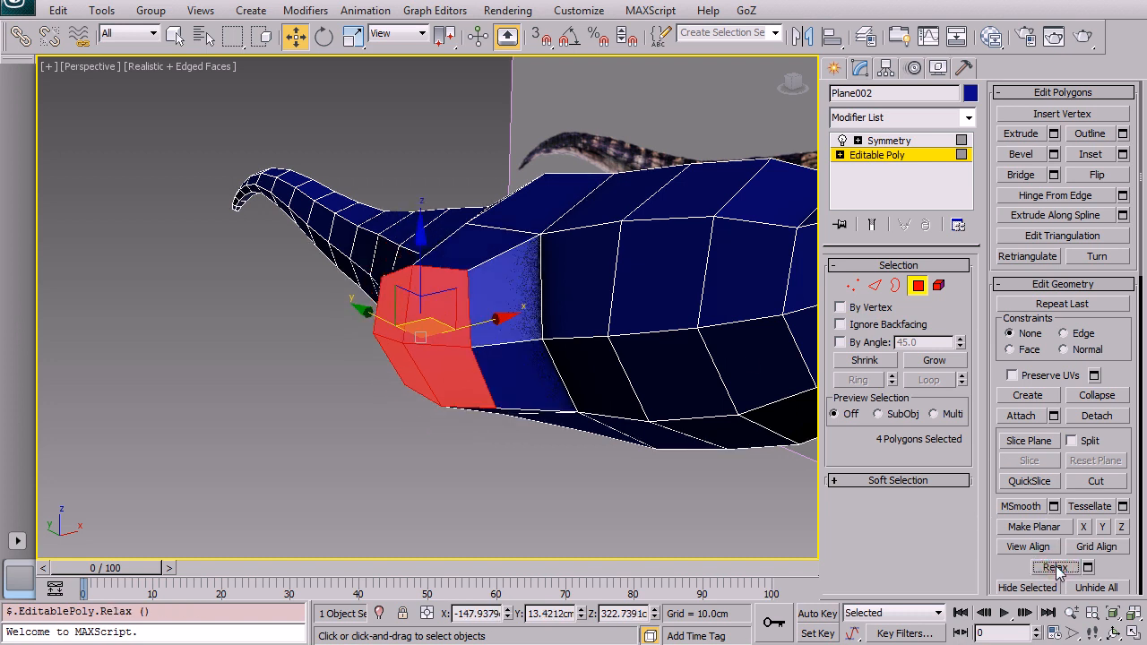
# Step: Move the extruded polygons to reposition the bump on the body
pyautogui.keyDown('alt'); pyautogui.moveTo(636, 295); pyautogui.dragTo(488, 286, button='middle'); pyautogui.keyUp('alt')
pyautogui.moveTo(462, 294); pyautogui.dragTo(480, 318)
pyautogui.keyDown('alt'); pyautogui.moveTo(479, 319); pyautogui.dragTo(574, 314, button='middle'); pyautogui.keyUp('alt')
pyautogui.scroll(5, 440, 306)
pyautogui.moveTo(387, 319); pyautogui.dragTo(538, 261, button='middle')
pyautogui.scroll(-4, 422, 412)
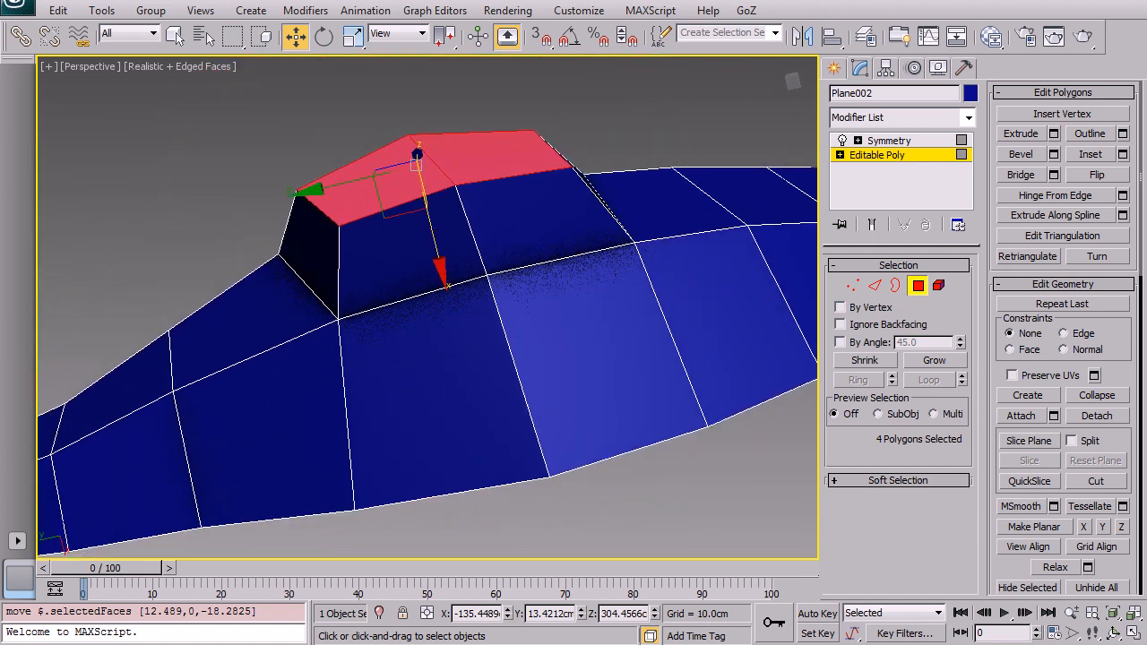
# Step: Pull the middle vertex on the extrusion's lower edge downward to blend it into the body
pyautogui.click(522, 214)
pyautogui.keyDown('ctrl'); pyautogui.click(392, 248); pyautogui.keyUp('ctrl')
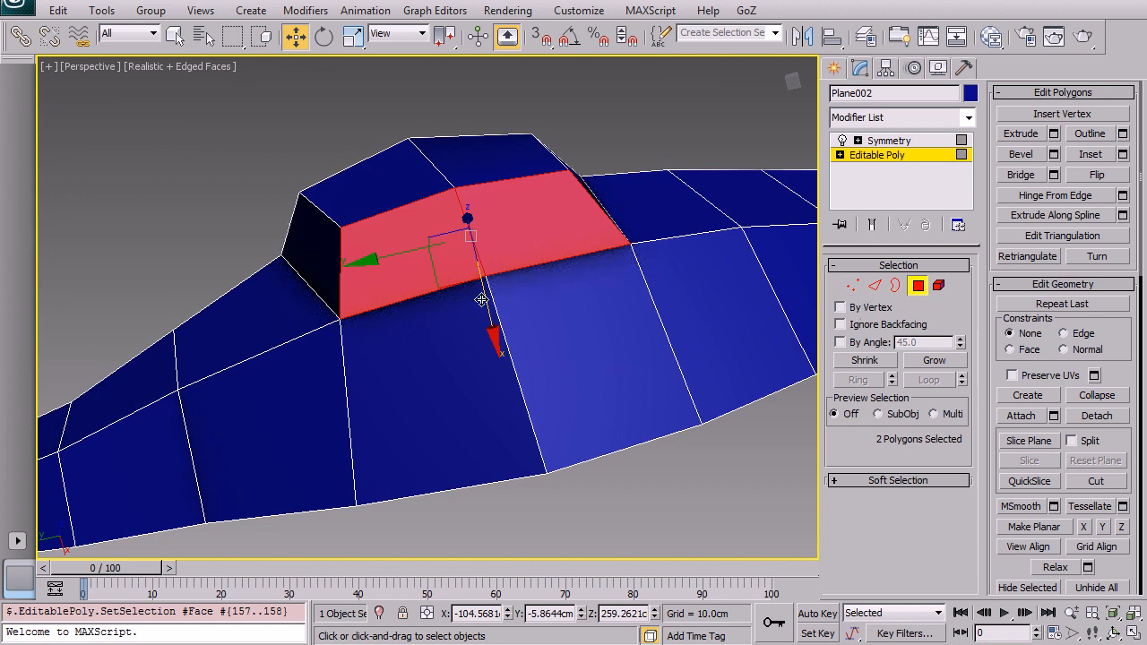
pyautogui.click(851, 286)
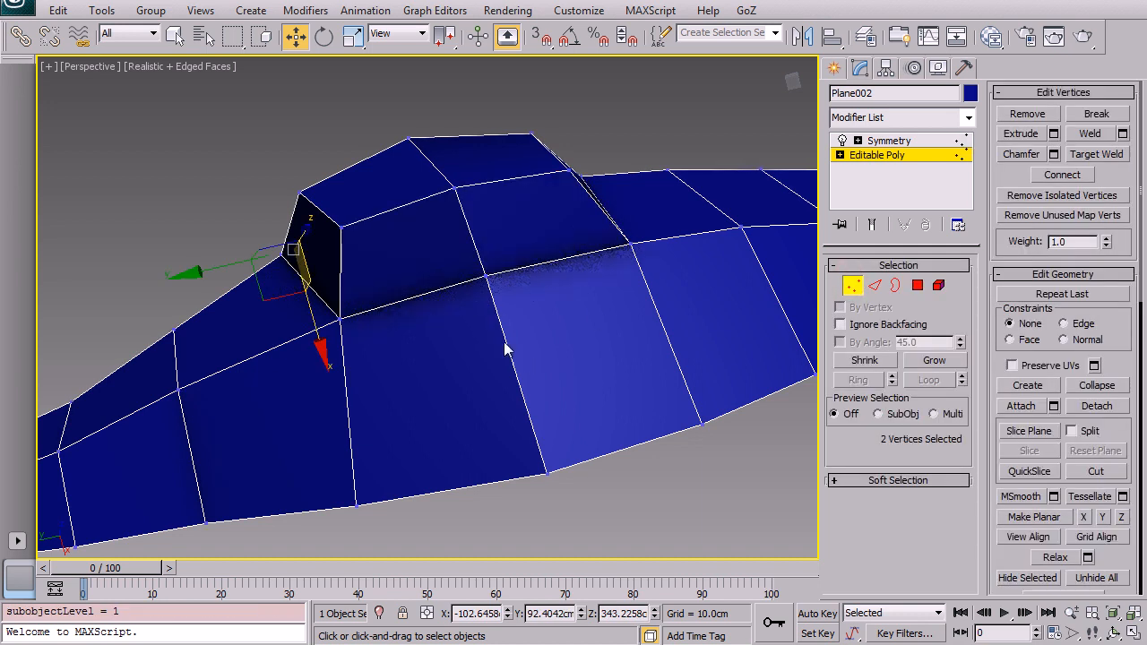
pyautogui.click(483, 277)
pyautogui.moveTo(498, 348); pyautogui.dragTo(509, 426)
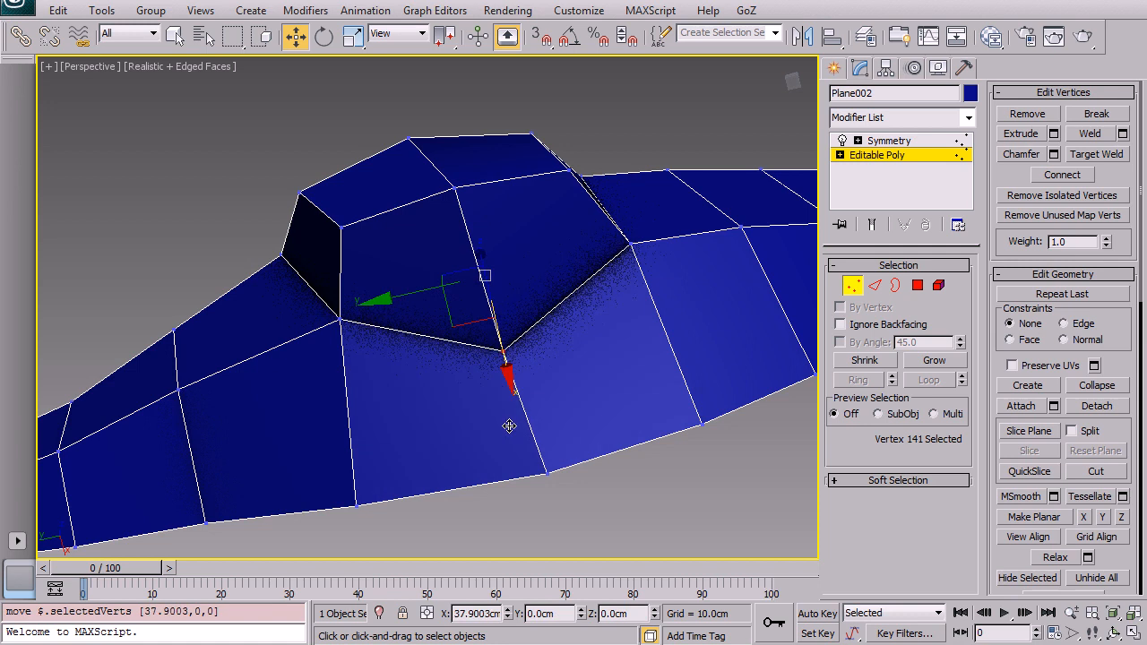
# Step: Adjust the vertices around the front of the extrusion to smooth its shape
pyautogui.keyDown('alt'); pyautogui.moveTo(502, 349); pyautogui.dragTo(342, 402, button='middle'); pyautogui.keyUp('alt')
pyautogui.moveTo(341, 402); pyautogui.dragTo(335, 400)
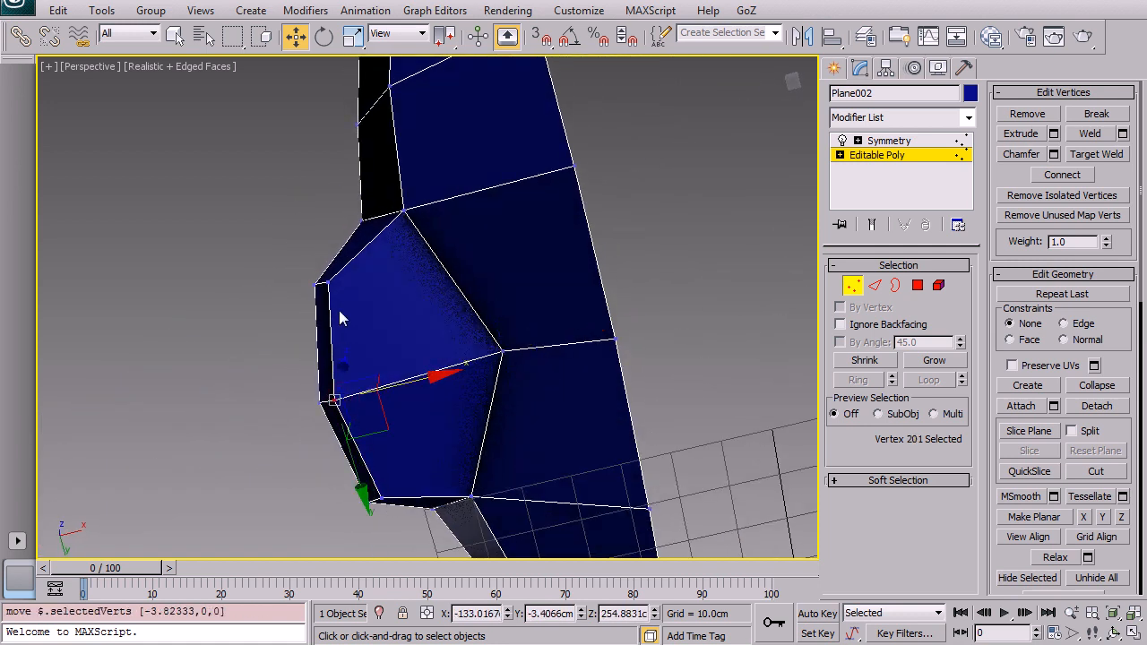
pyautogui.click(406, 210)
pyautogui.moveTo(426, 228); pyautogui.dragTo(472, 316)
pyautogui.click(469, 497)
pyautogui.moveTo(469, 497); pyautogui.dragTo(491, 472)
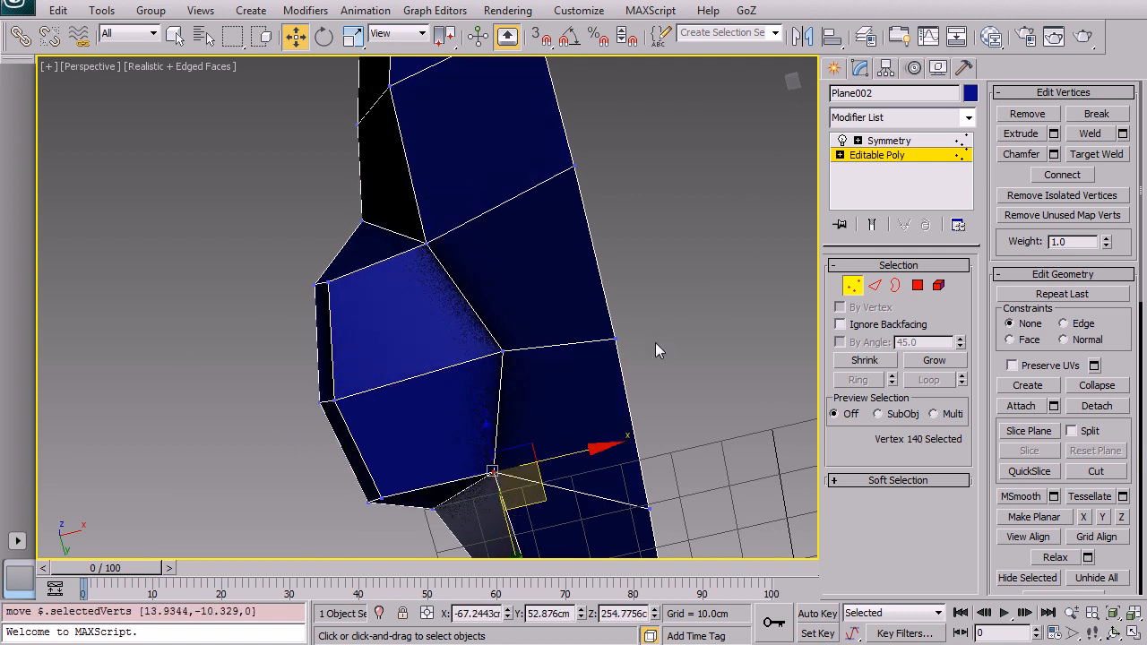
pyautogui.click(383, 494)
pyautogui.moveTo(469, 480); pyautogui.dragTo(482, 476)
pyautogui.moveTo(329, 283); pyautogui.dragTo(342, 278)
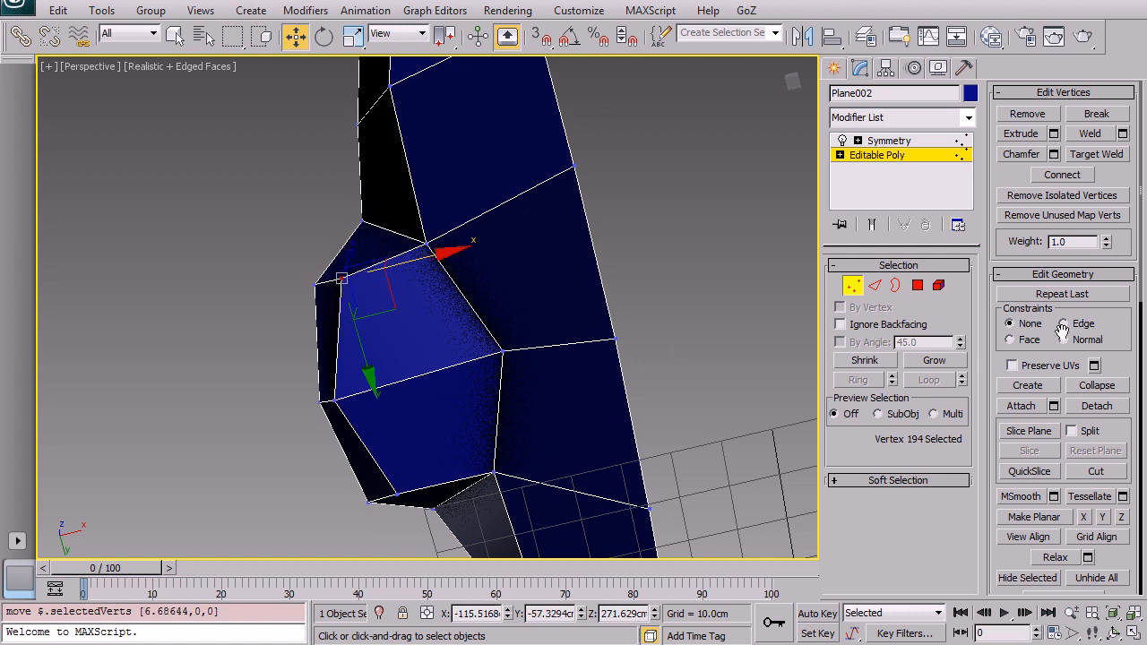
# Step: Select the two thin polygons beneath the extruded bump at polygon level
pyautogui.click(918, 285)
pyautogui.click(475, 331)
pyautogui.keyDown('alt'); pyautogui.moveTo(435, 309); pyautogui.dragTo(613, 423, button='middle'); pyautogui.keyUp('alt')
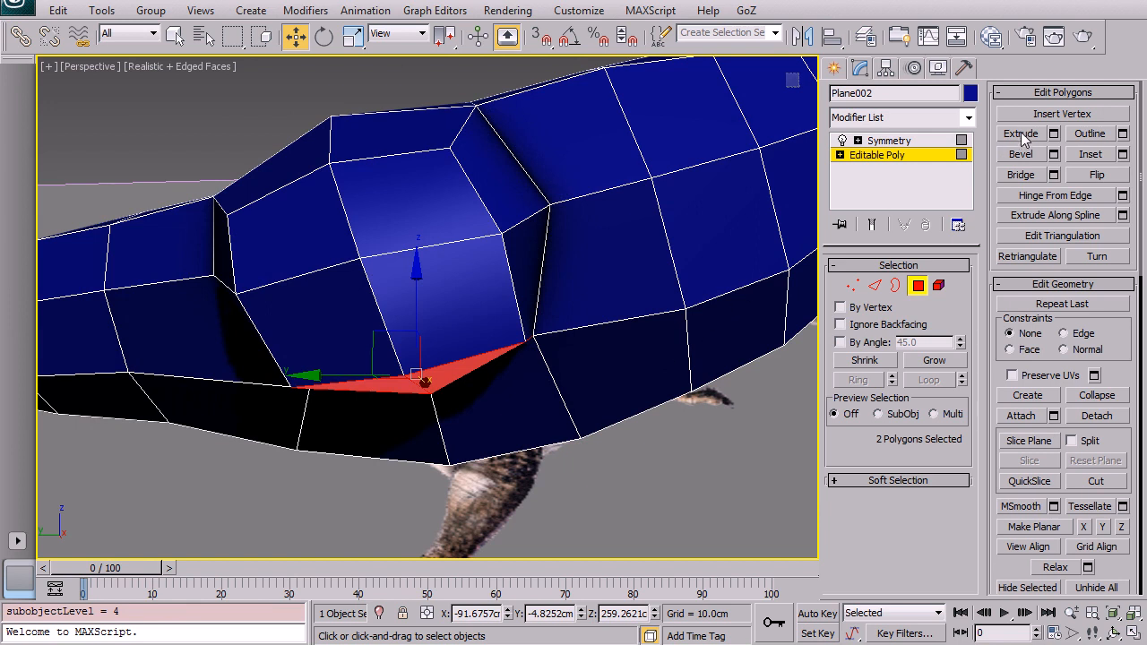
pyautogui.moveTo(1115, 430); pyautogui.dragTo(1108, 345)
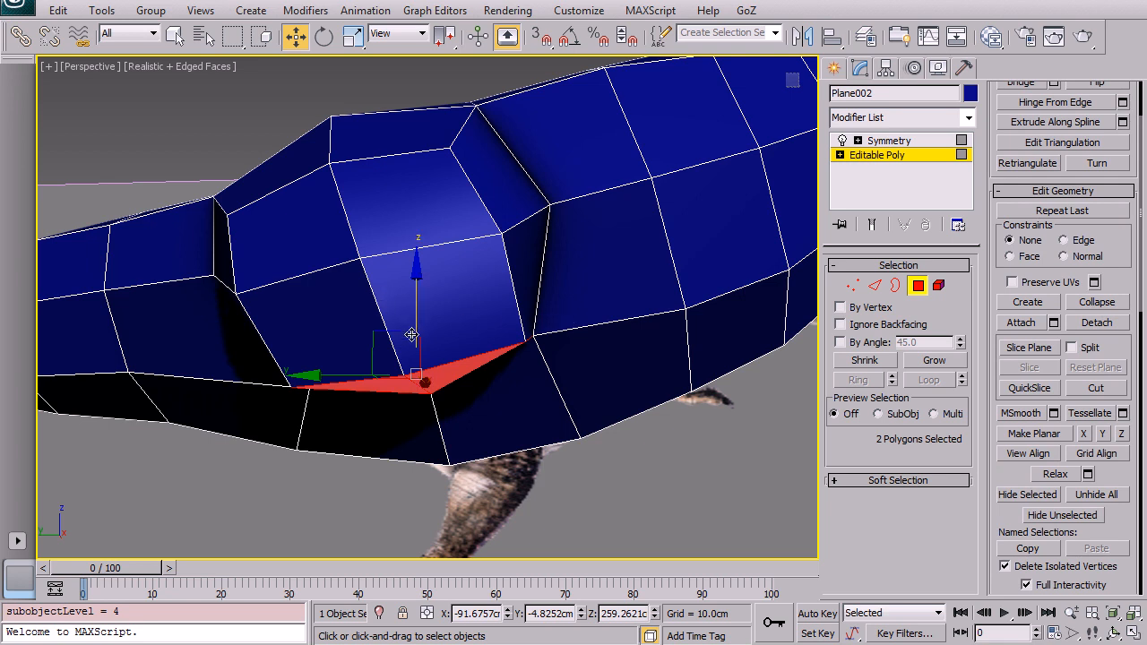
# Step: Try extruding the two thin underside polygons downward, and undo the extrusion
pyautogui.hotkey('alt', 'w')
pyautogui.moveTo(310, 423); pyautogui.dragTo(340, 407, button='middle')
pyautogui.hotkey('alt', 'w')
pyautogui.moveTo(519, 348); pyautogui.dragTo(411, 397, button='middle')
pyautogui.hotkey('alt', 'x')
pyautogui.scroll(2, 409, 358)
pyautogui.moveTo(409, 345); pyautogui.dragTo(547, 265, button='middle')
pyautogui.scroll(3, 404, 382)
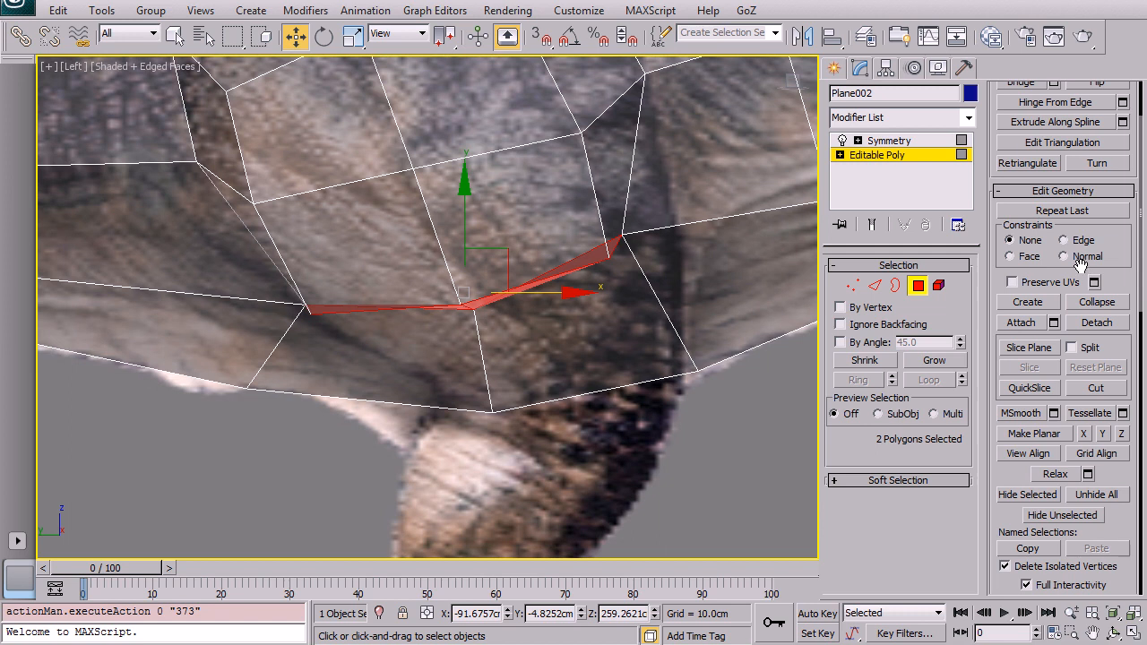
pyautogui.moveTo(1108, 241); pyautogui.dragTo(1118, 485)
pyautogui.click(1018, 135)
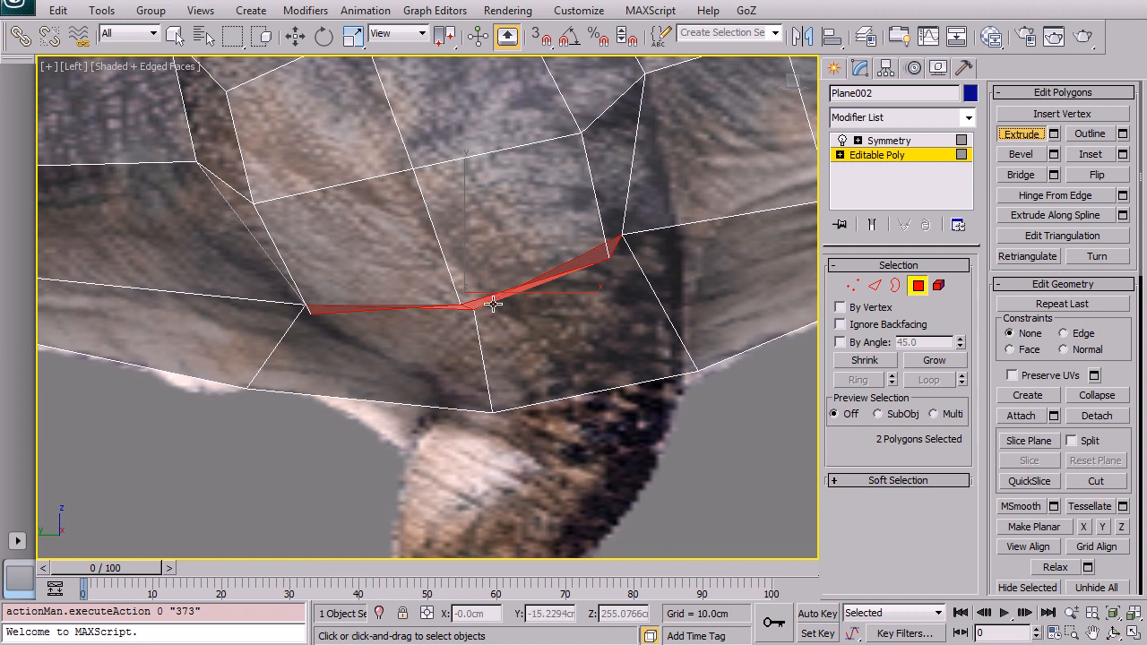
pyautogui.moveTo(475, 300); pyautogui.dragTo(460, 172)
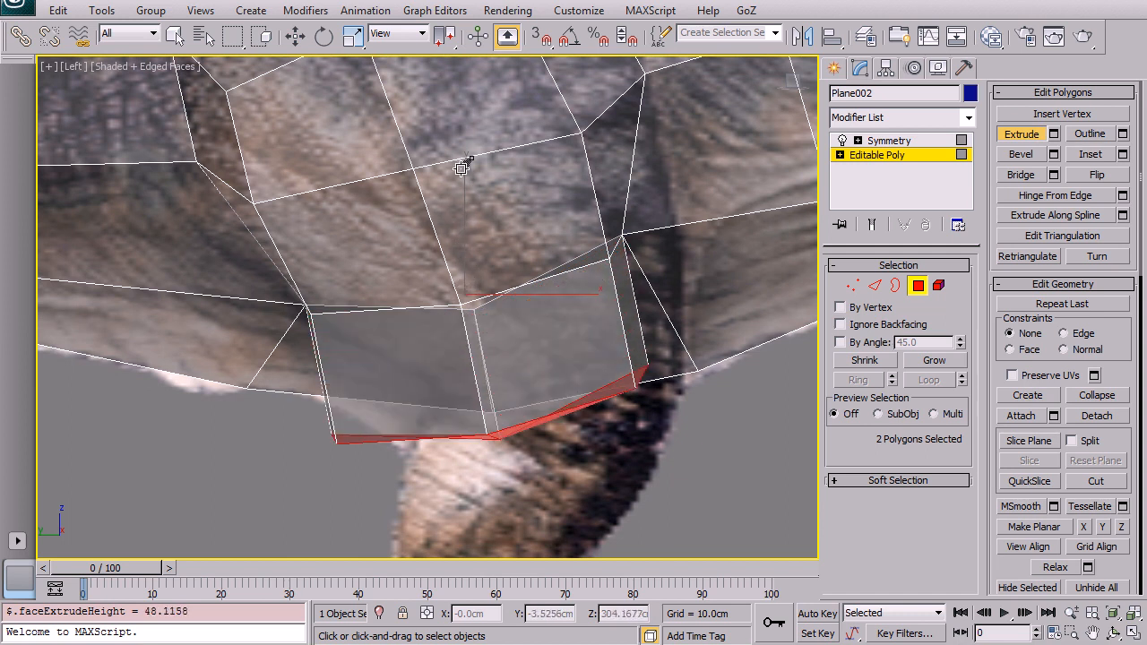
pyautogui.hotkey('ctrl', 'z')
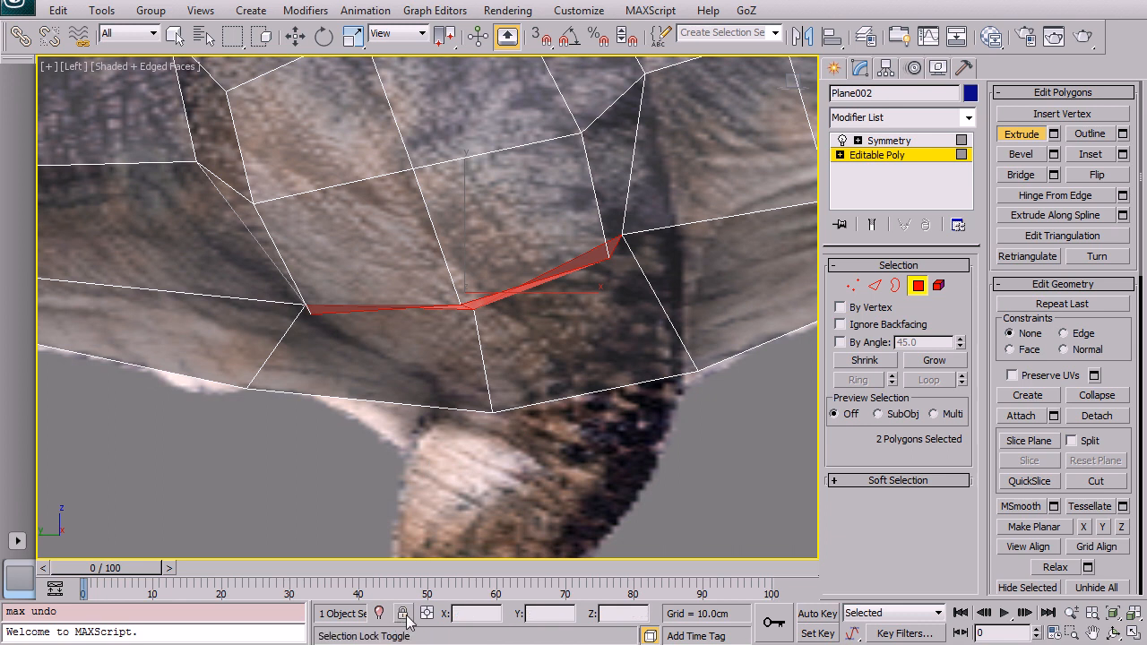
# Step: Lock the current polygon selection
pyautogui.press('space')
pyautogui.press('space')
pyautogui.press('space')
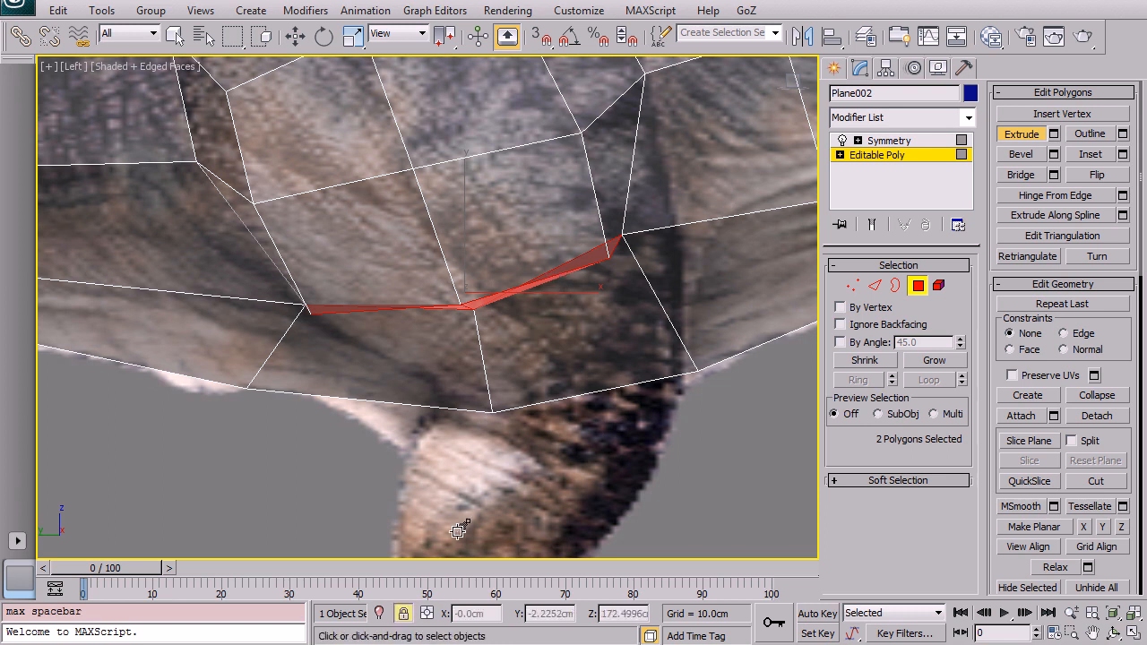
# Step: Move the two locked underside polygons downward and flatten them with Make Planar along Z
pyautogui.moveTo(763, 418)
pyautogui.mouseDown()
pyautogui.moveTo(743, 243)
pyautogui.moveTo(751, 319)
pyautogui.moveTo(737, 277)
pyautogui.moveTo(724, 275)
pyautogui.moveTo(713, 305)
pyautogui.moveTo(722, 269)
pyautogui.moveTo(723, 292)
pyautogui.mouseUp()
pyautogui.click(295, 35)
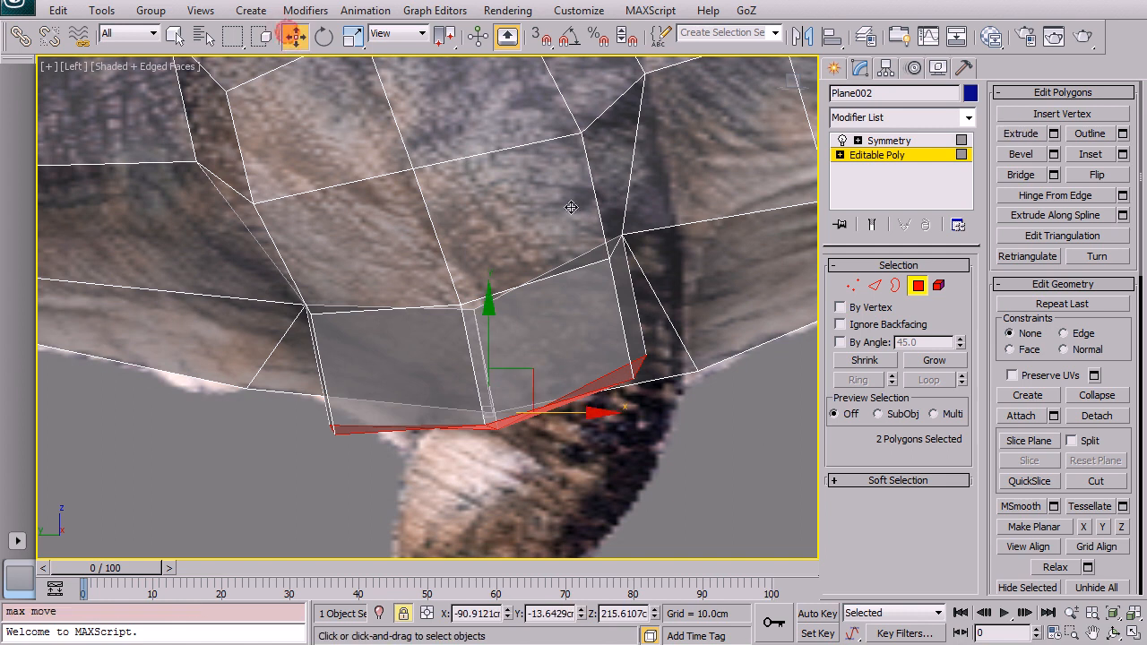
pyautogui.moveTo(770, 473); pyautogui.dragTo(786, 437)
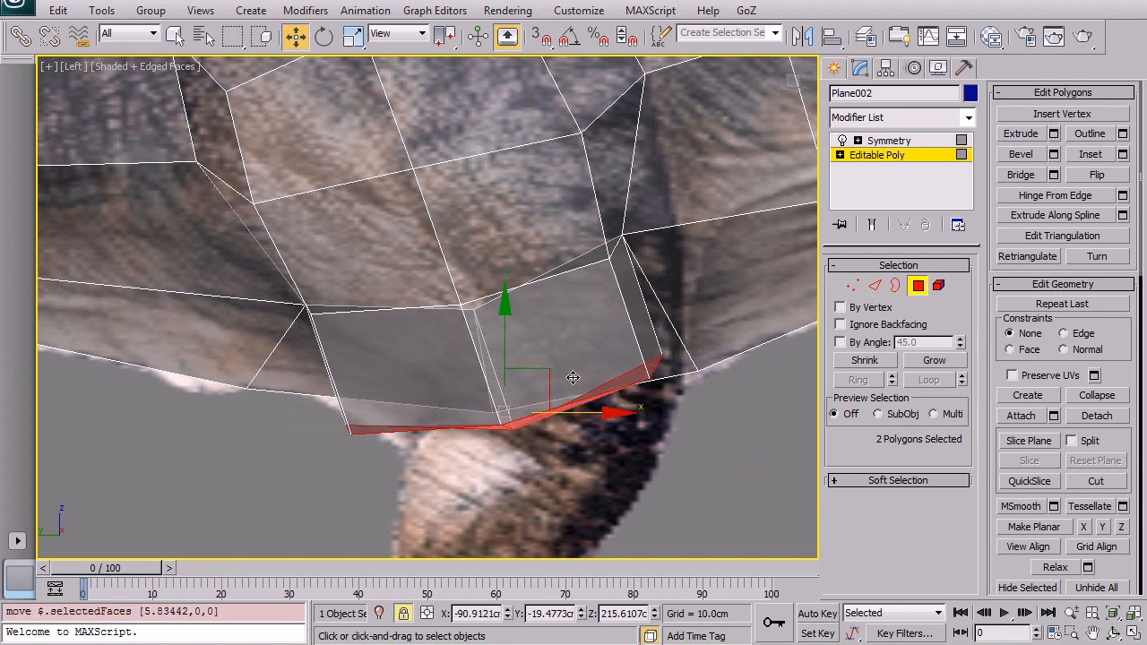
pyautogui.moveTo(522, 368); pyautogui.dragTo(508, 419)
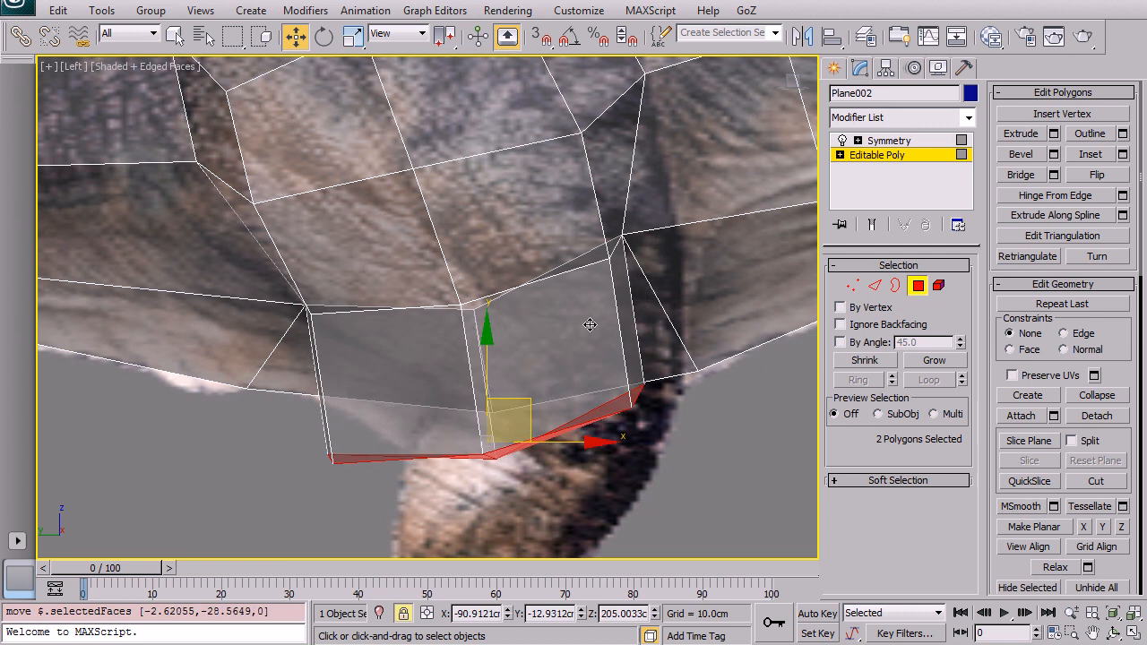
pyautogui.moveTo(728, 438); pyautogui.dragTo(762, 432)
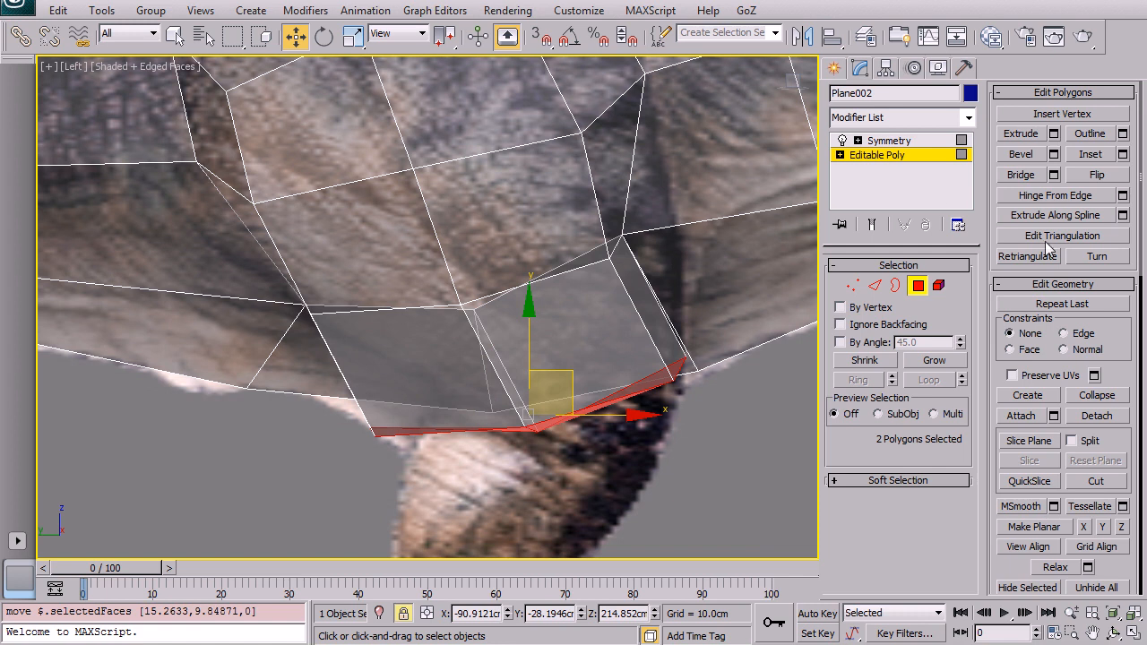
pyautogui.click(1035, 527)
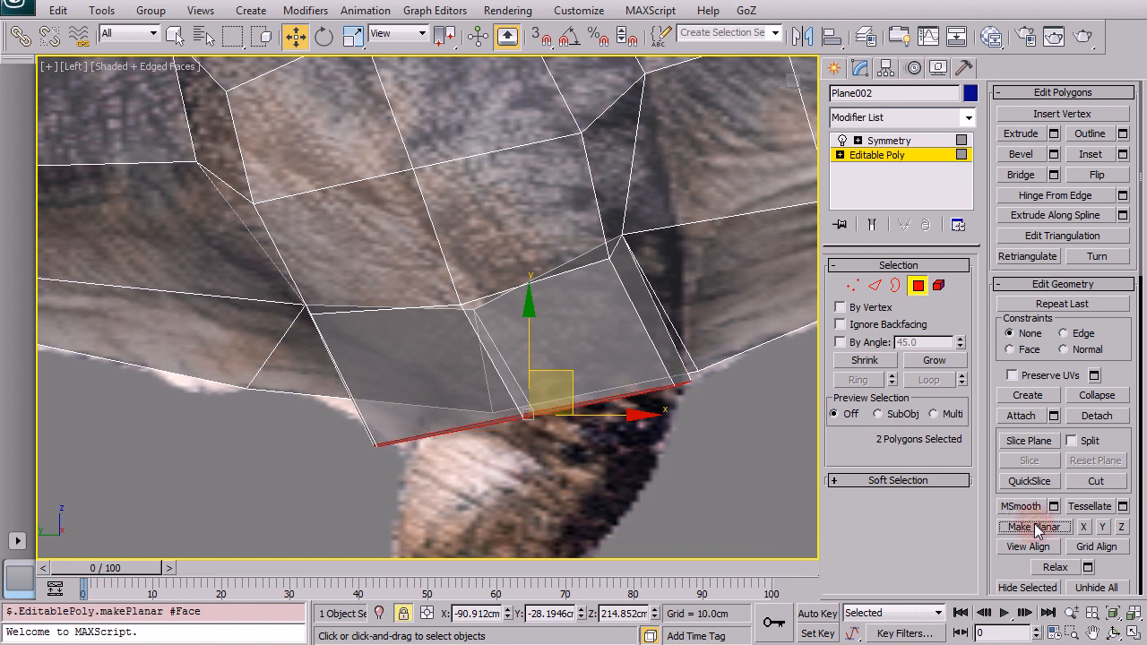
pyautogui.click(1123, 528)
pyautogui.moveTo(559, 373); pyautogui.dragTo(584, 407)
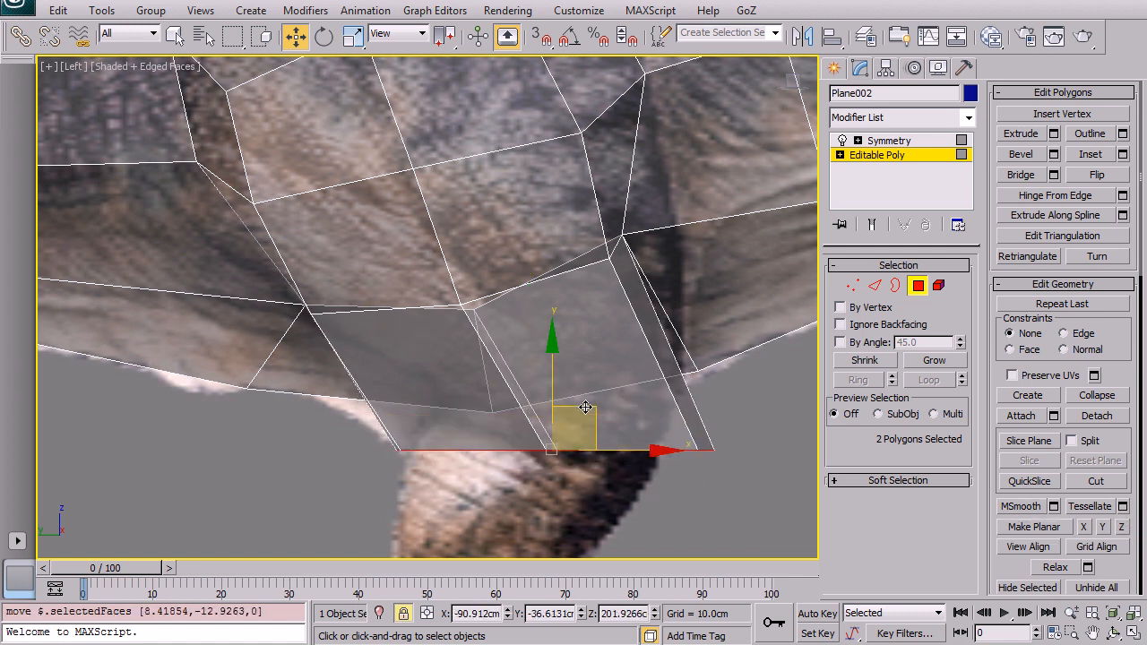
# Step: Move the flattened polygons back up toward the belly line in the side view
pyautogui.hotkey('alt', 'w')
pyautogui.middleClick(666, 418)
pyautogui.hotkey('alt', 'w')
pyautogui.moveTo(671, 437)
pyautogui.keyDown('alt'); pyautogui.mouseDown(button='middle')
pyautogui.moveTo(620, 330)
pyautogui.moveTo(528, 353)
pyautogui.moveTo(671, 437)
pyautogui.mouseUp(button='middle'); pyautogui.keyUp('alt')
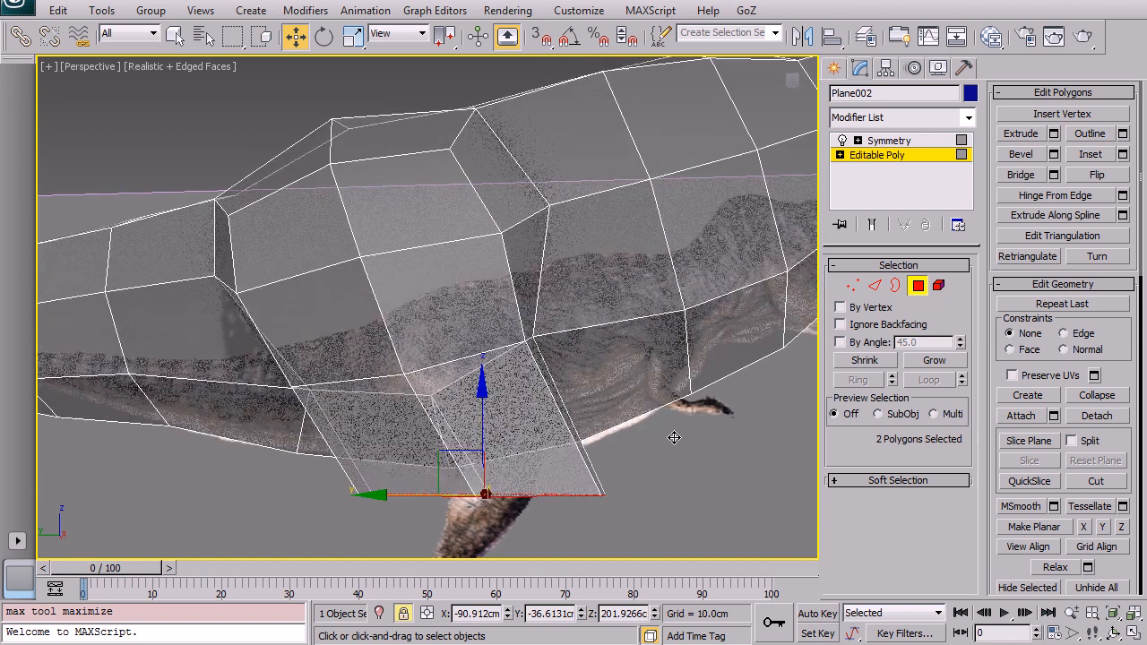
pyautogui.hotkey('alt', 'w')
pyautogui.middleClick(238, 366)
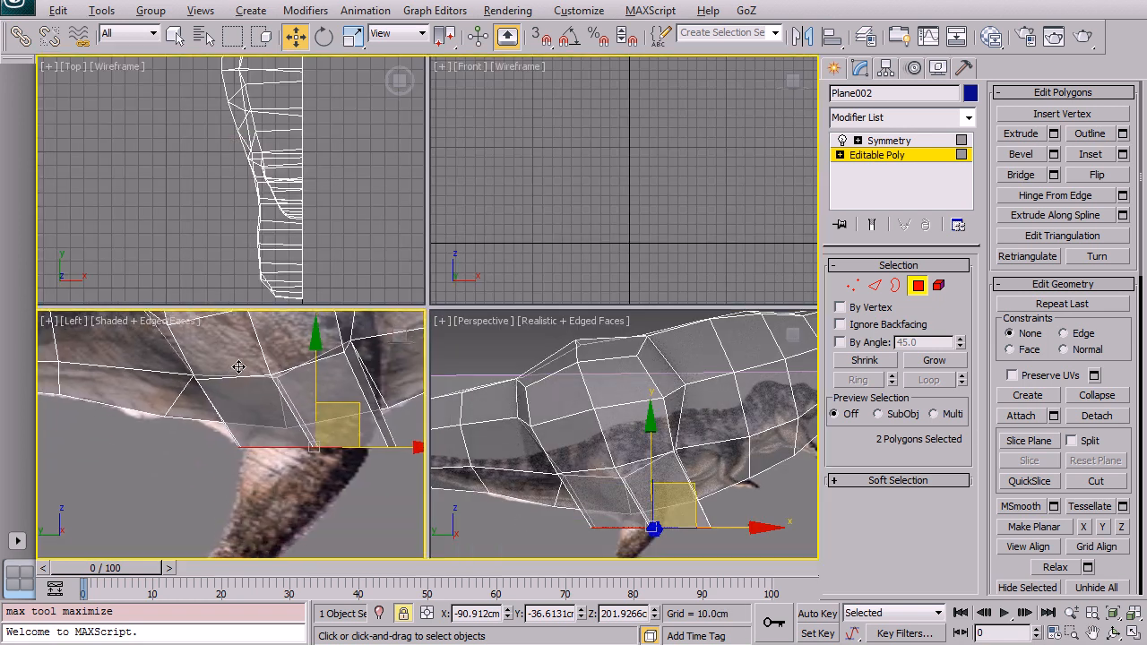
pyautogui.hotkey('alt', 'w')
pyautogui.scroll(5, 295, 396)
pyautogui.moveTo(435, 396); pyautogui.dragTo(428, 317)
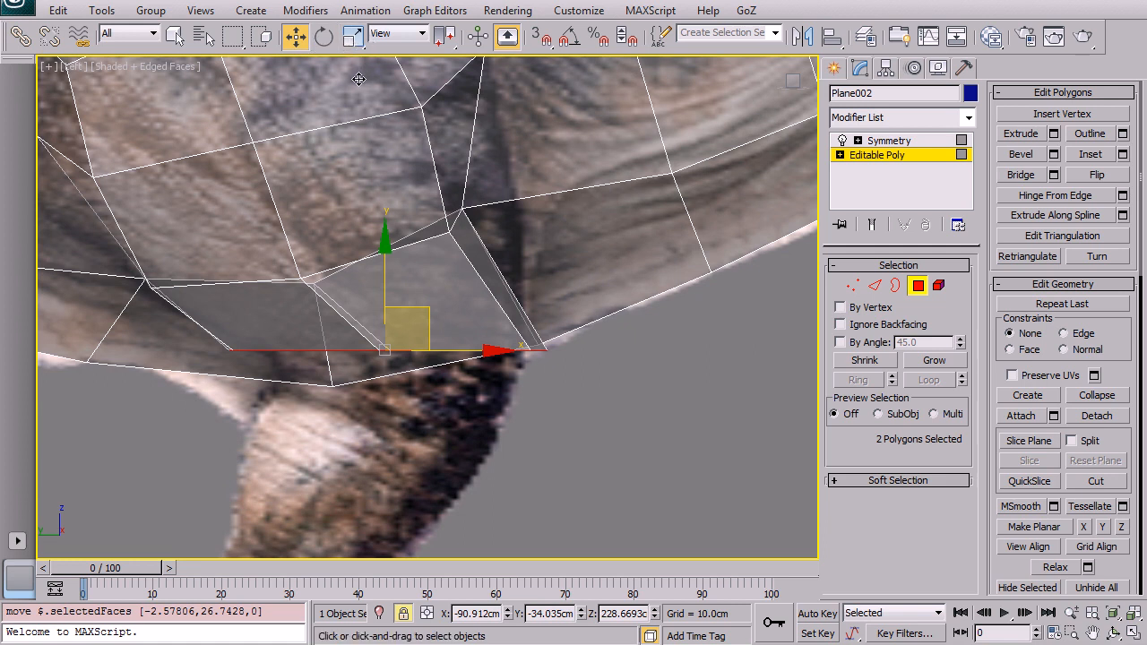
# Step: Rotate and scale the two polygons to angle and narrow them over the thigh reference
pyautogui.press('e')
pyautogui.press('r')
pyautogui.press('e')
pyautogui.moveTo(481, 321); pyautogui.dragTo(473, 302)
pyautogui.press('r')
pyautogui.moveTo(390, 361); pyautogui.dragTo(391, 353)
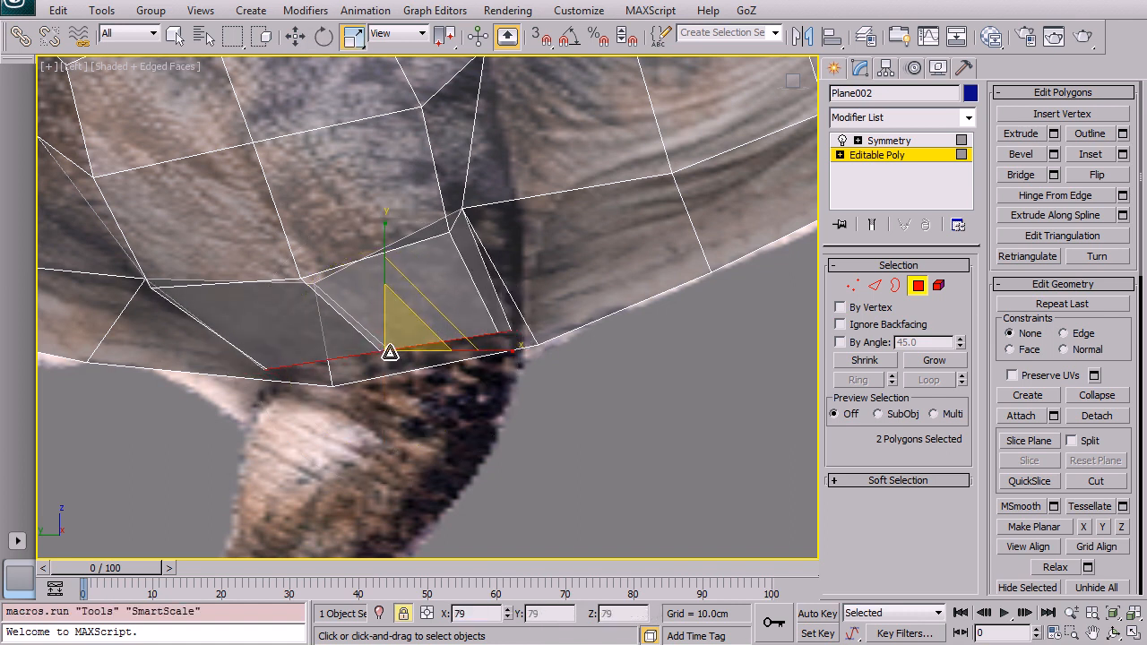
pyautogui.press('w')
pyautogui.moveTo(420, 308); pyautogui.dragTo(420, 292)
pyautogui.press('r')
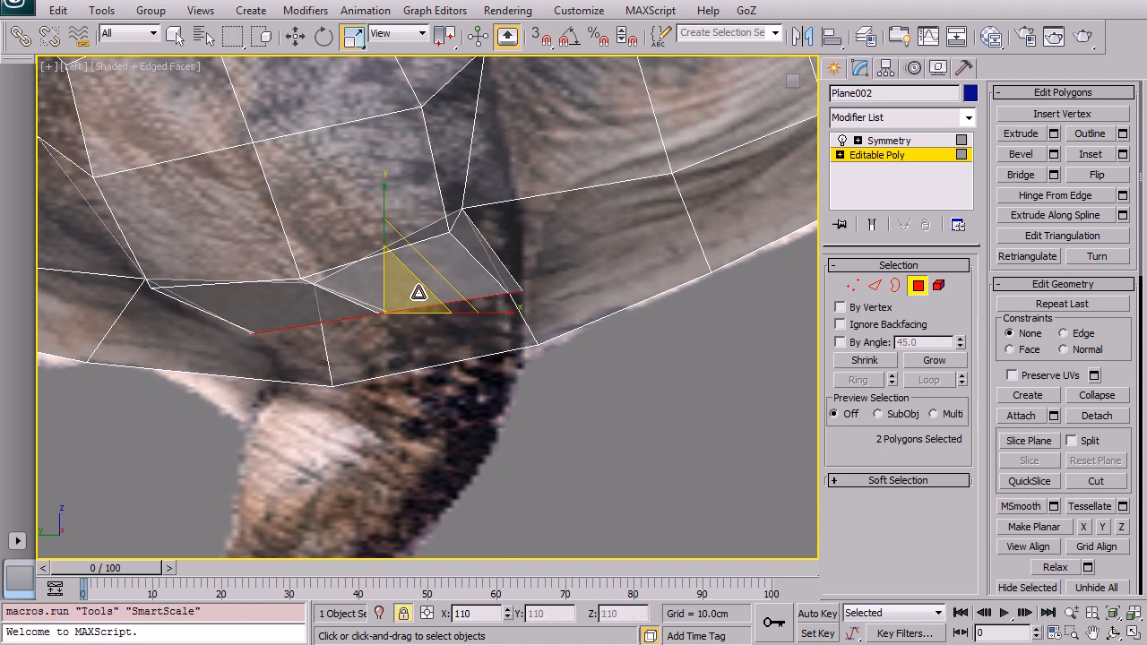
pyautogui.press('e')
pyautogui.press('w')
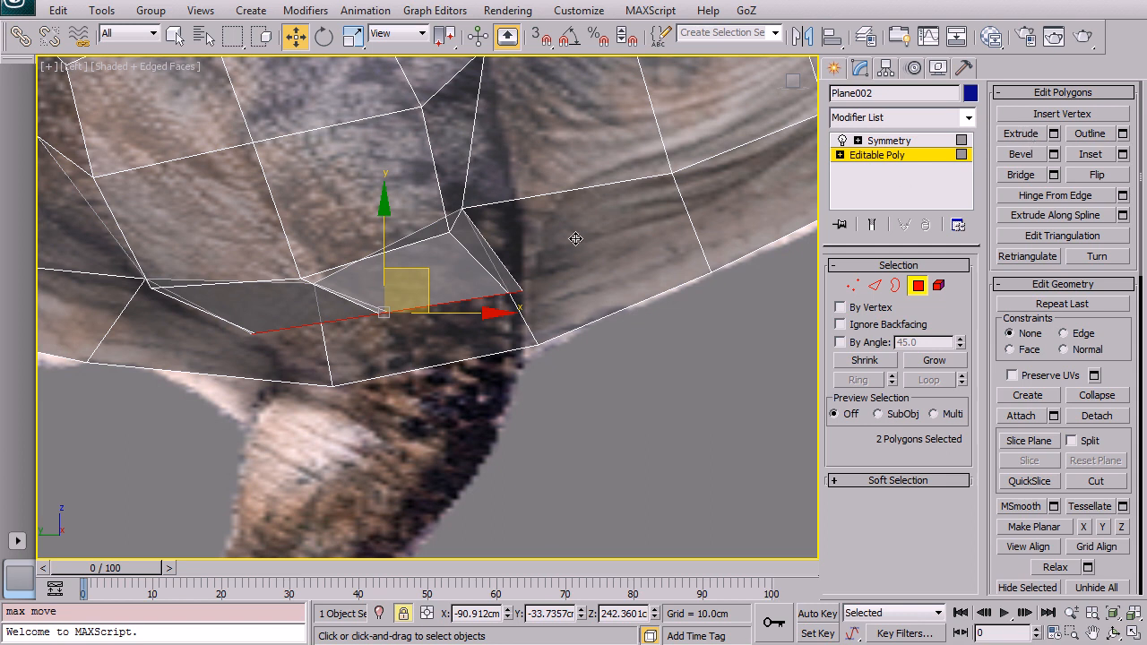
# Step: Extrude the two polygons downward to begin the thigh
pyautogui.hotkey('shift', 'e')
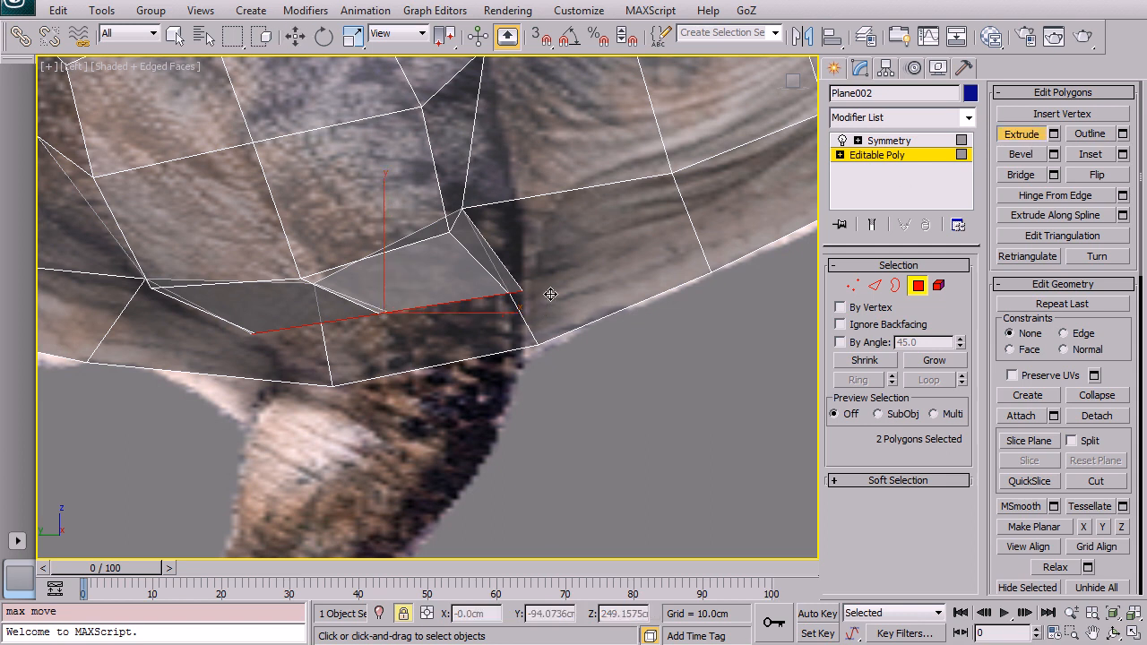
pyautogui.moveTo(583, 394); pyautogui.dragTo(611, 355)
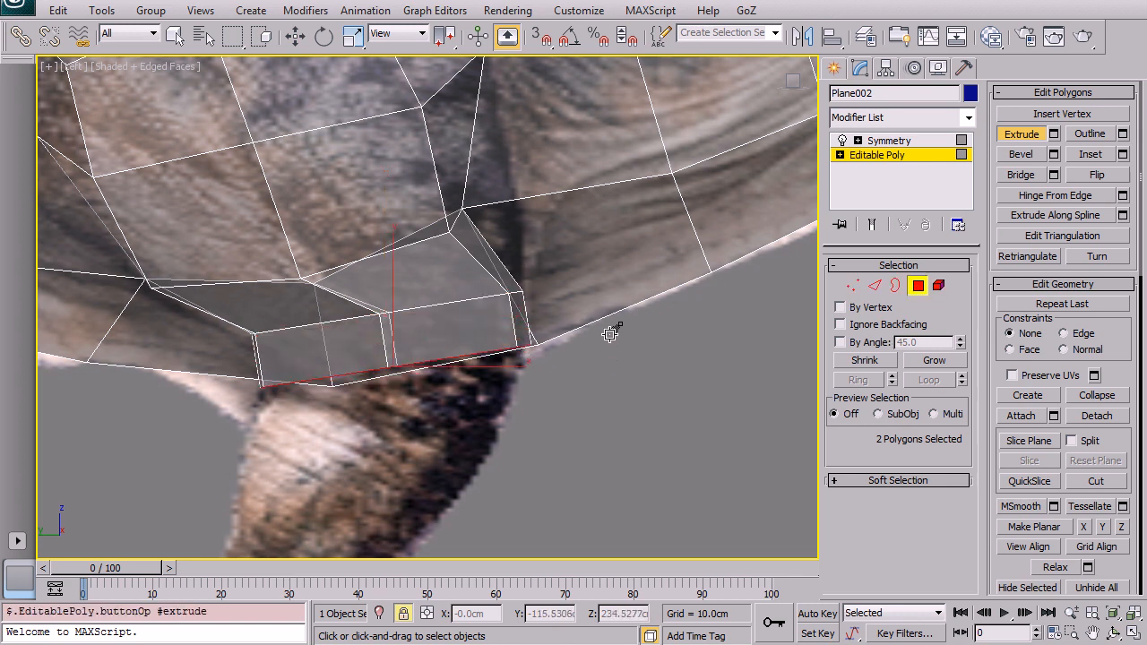
pyautogui.press('w')
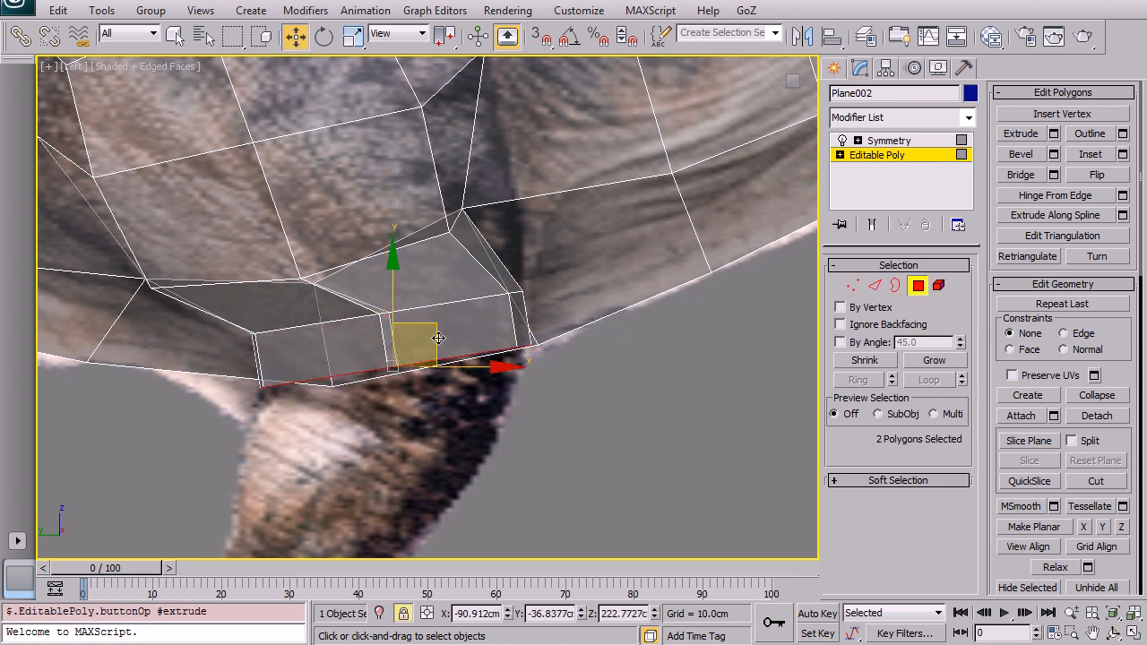
# Step: Rotate and scale the extruded end faces to follow the thigh in the reference
pyautogui.press('e')
pyautogui.moveTo(476, 303); pyautogui.dragTo(483, 311)
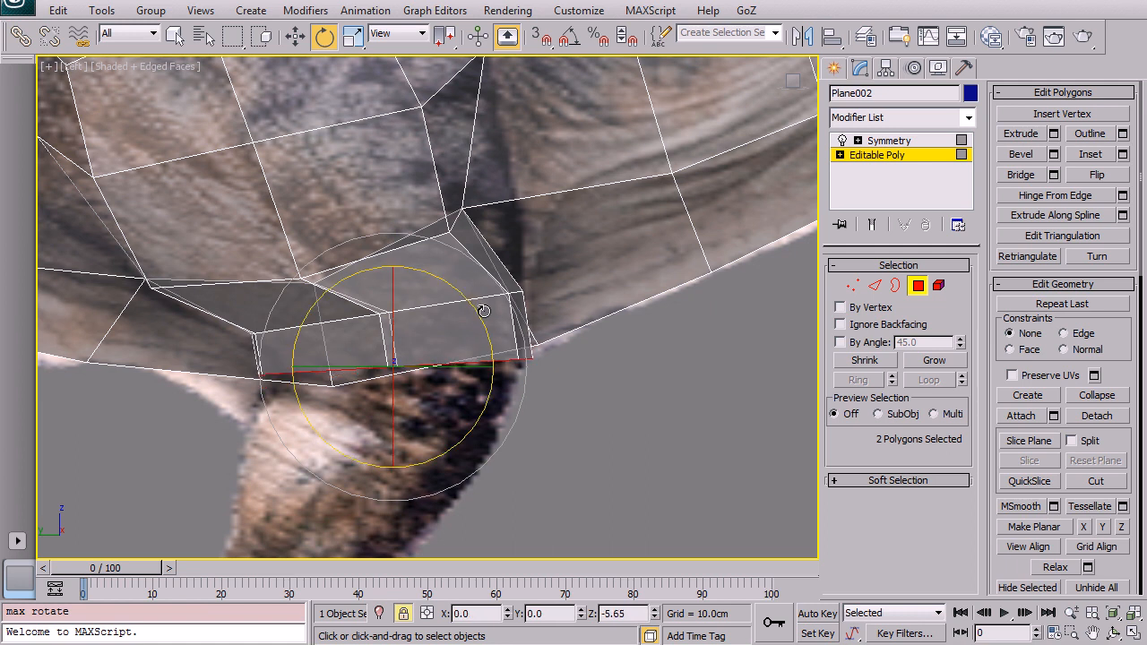
pyautogui.press('r')
pyautogui.moveTo(409, 343); pyautogui.dragTo(444, 315)
pyautogui.press('w')
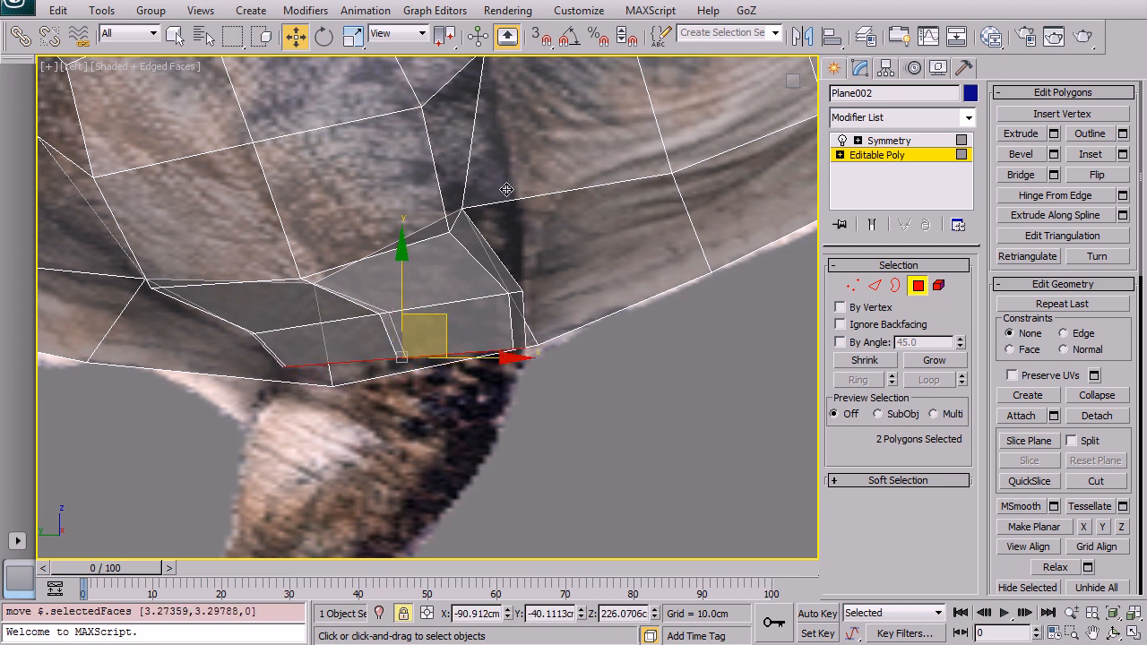
# Step: Extrude the end faces down again and scale them narrower along the leg
pyautogui.moveTo(457, 389); pyautogui.dragTo(487, 255, button='middle')
pyautogui.hotkey('shift', 'e')
pyautogui.moveTo(589, 305); pyautogui.dragTo(574, 257)
pyautogui.rightClick(573, 257)
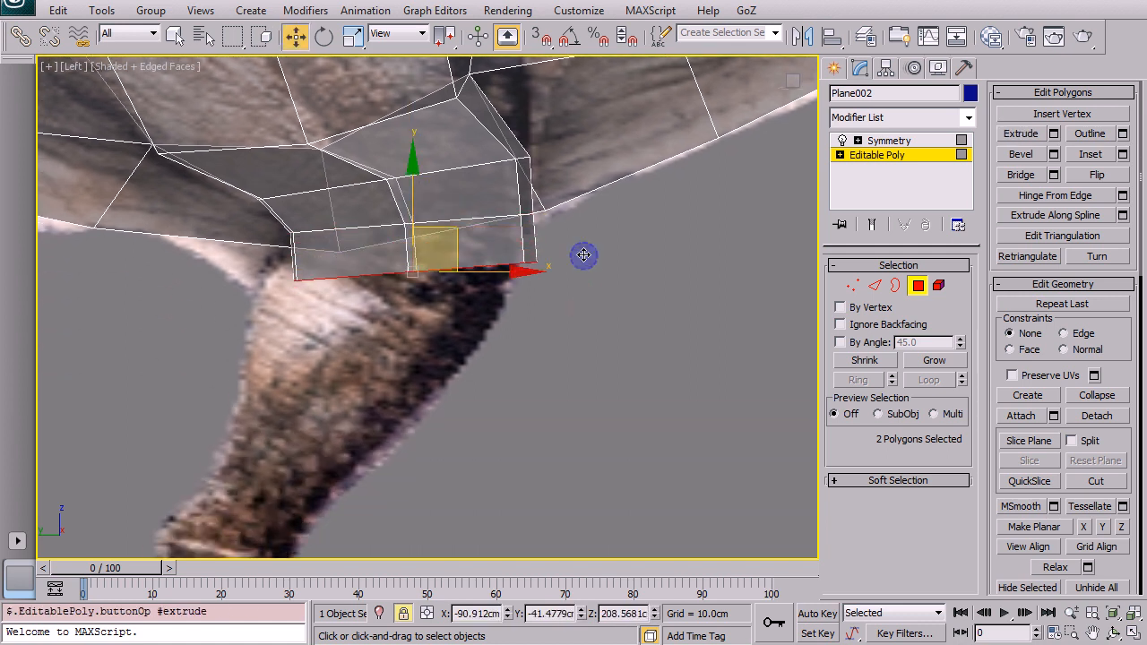
pyautogui.press('e')
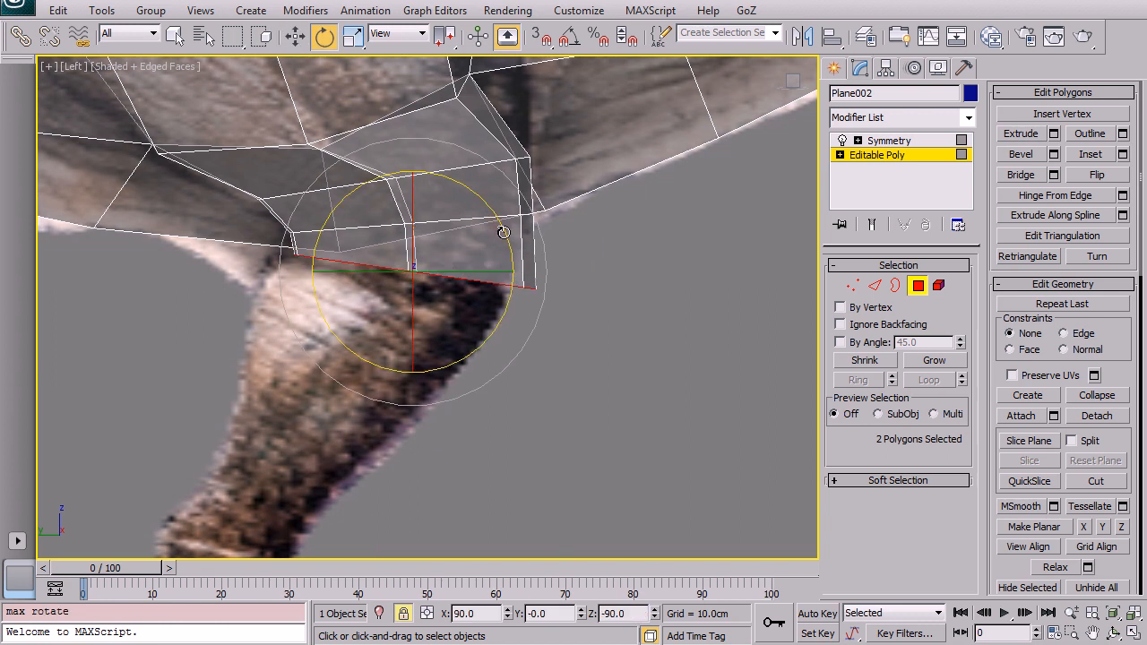
pyautogui.press('r')
pyautogui.moveTo(440, 258); pyautogui.dragTo(441, 228)
pyautogui.press('w')
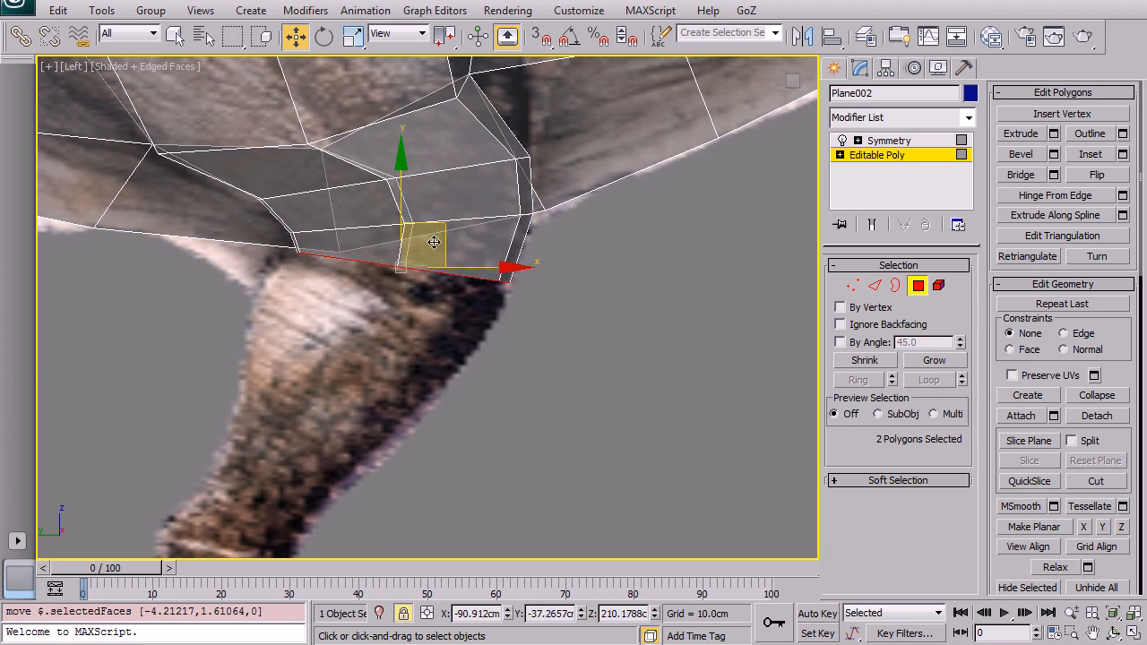
# Step: Extrude another leg segment and rotate its end faces to match the leg's angle
pyautogui.moveTo(417, 361); pyautogui.dragTo(503, 296, button='middle')
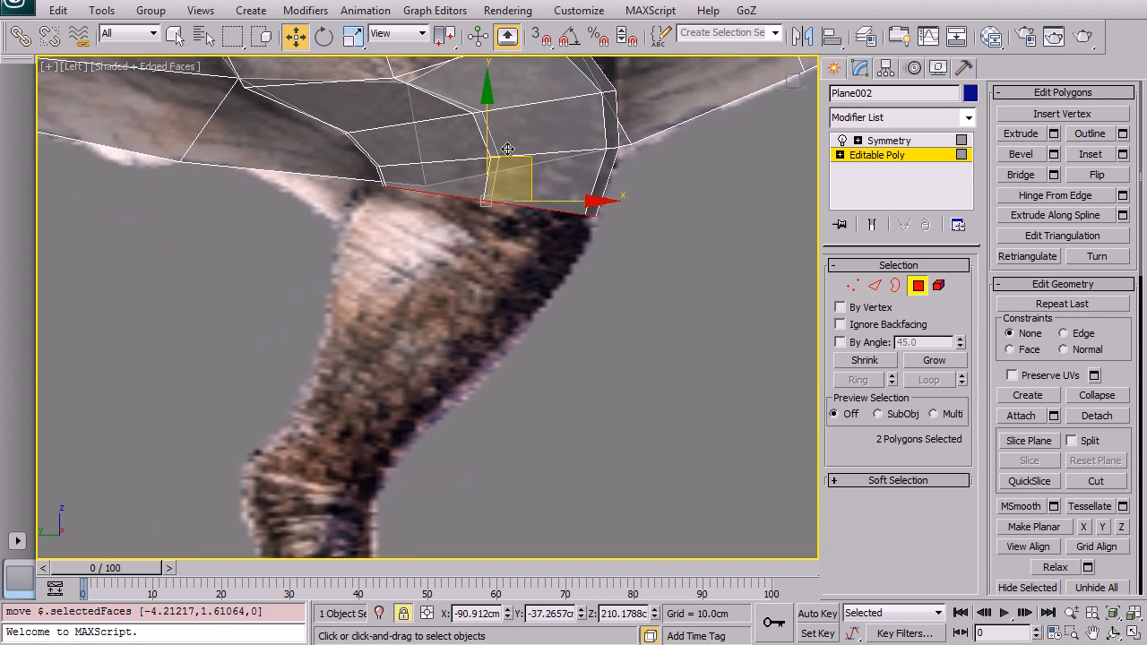
pyautogui.hotkey('shift', 'e')
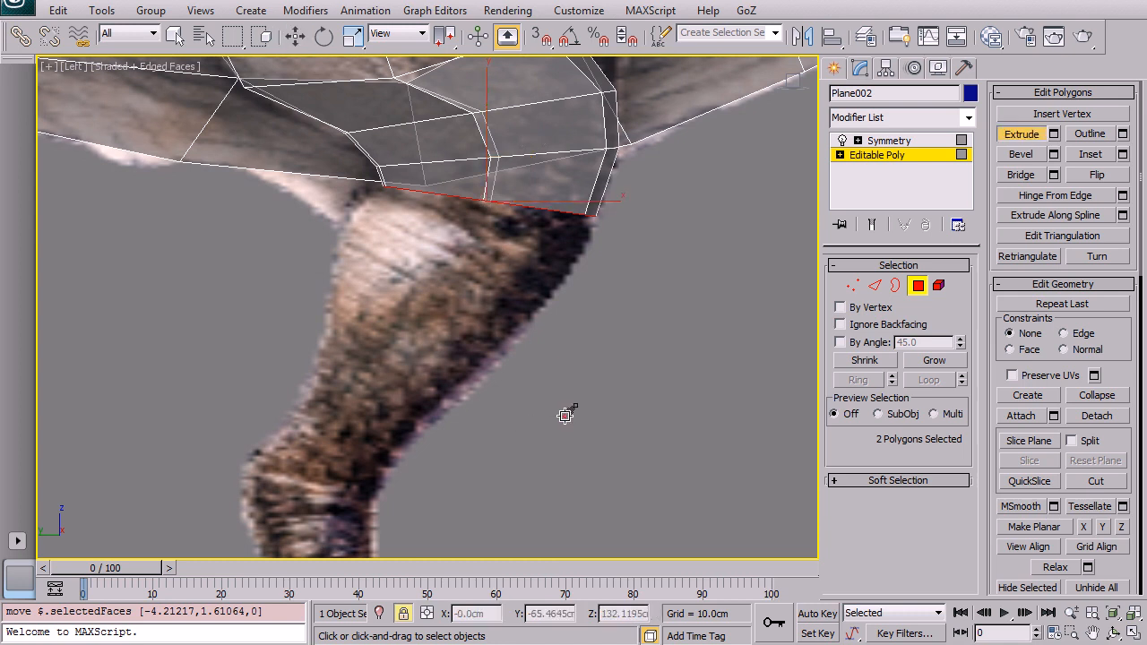
pyautogui.moveTo(565, 415); pyautogui.dragTo(566, 338)
pyautogui.rightClick(566, 338)
pyautogui.press('e')
pyautogui.moveTo(557, 215)
pyautogui.mouseDown()
pyautogui.moveTo(568, 245)
pyautogui.moveTo(486, 230)
pyautogui.moveTo(473, 255)
pyautogui.moveTo(479, 231)
pyautogui.mouseUp()
pyautogui.press('r')
pyautogui.press('w')
pyautogui.press('r')
pyautogui.press('w')
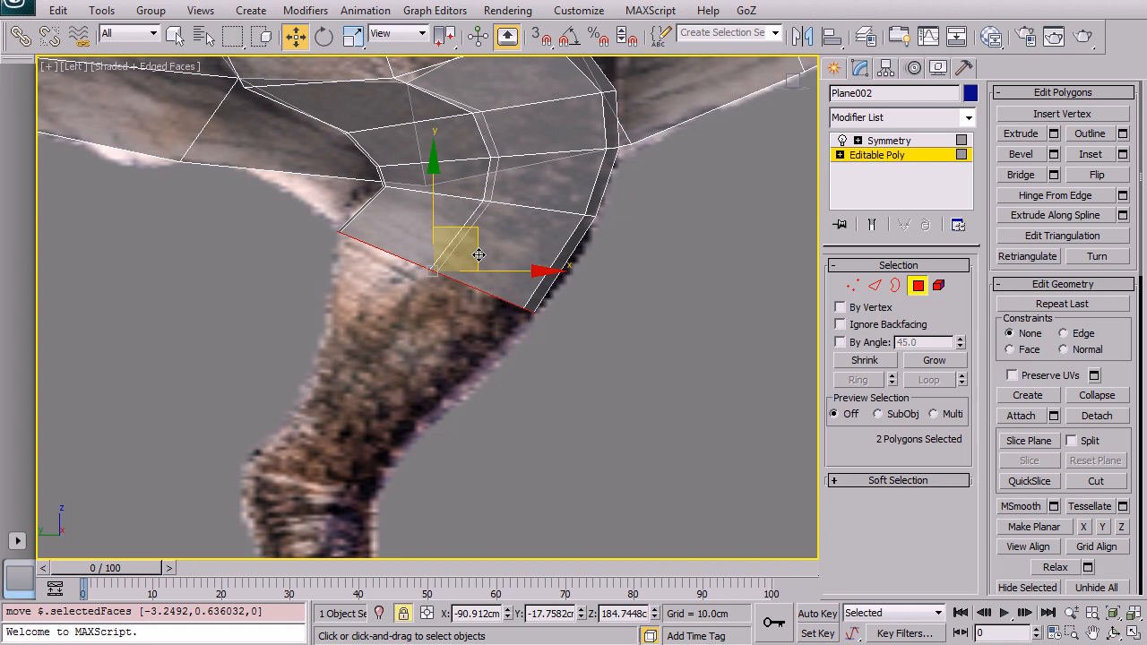
# Step: Extrude a further segment down the shin and scale its end faces
pyautogui.hotkey('shift', 'e')
pyautogui.moveTo(490, 303); pyautogui.dragTo(491, 163)
pyautogui.press('e')
pyautogui.press('r')
pyautogui.moveTo(425, 345); pyautogui.dragTo(404, 402)
# Step: Extrude one more segment down toward the ankle
pyautogui.moveTo(404, 403); pyautogui.dragTo(465, 294, button='middle')
pyautogui.hotkey('shift', 'e')
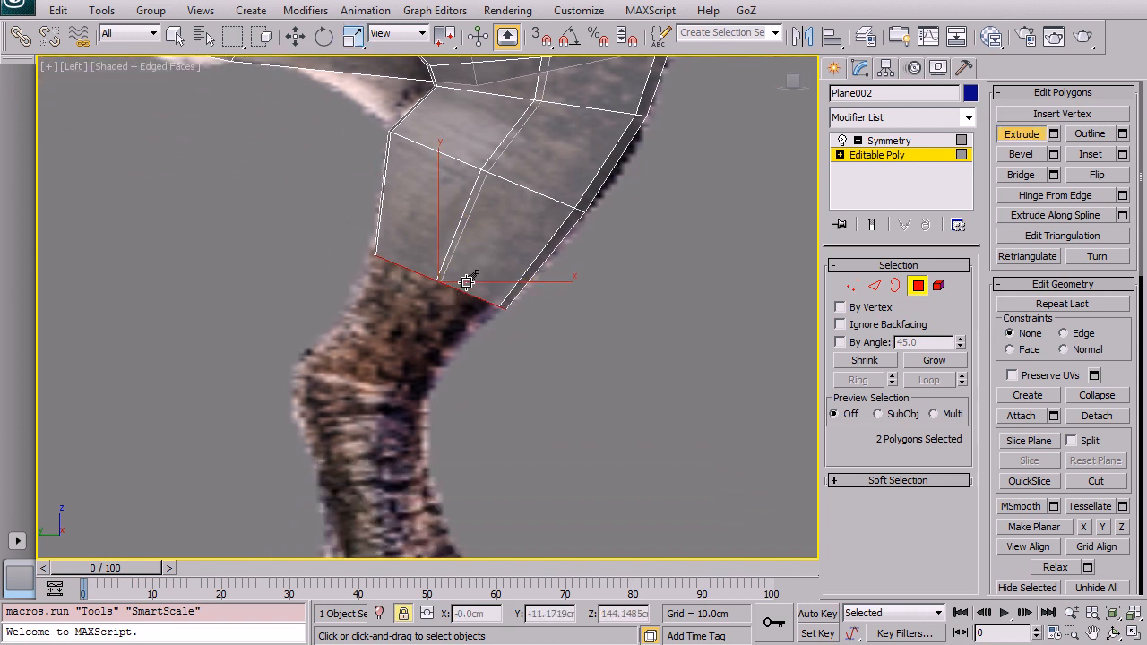
pyautogui.moveTo(475, 272); pyautogui.dragTo(456, 206)
pyautogui.rightClick(456, 207)
# Step: Rotate and reposition the lowest faces to line up with the ankle in the reference
pyautogui.press('e')
pyautogui.moveTo(488, 278); pyautogui.dragTo(417, 359)
pyautogui.press('r')
pyautogui.press('w')
pyautogui.press('r')
pyautogui.press('e')
pyautogui.moveTo(478, 301); pyautogui.dragTo(484, 290)
pyautogui.press('r')
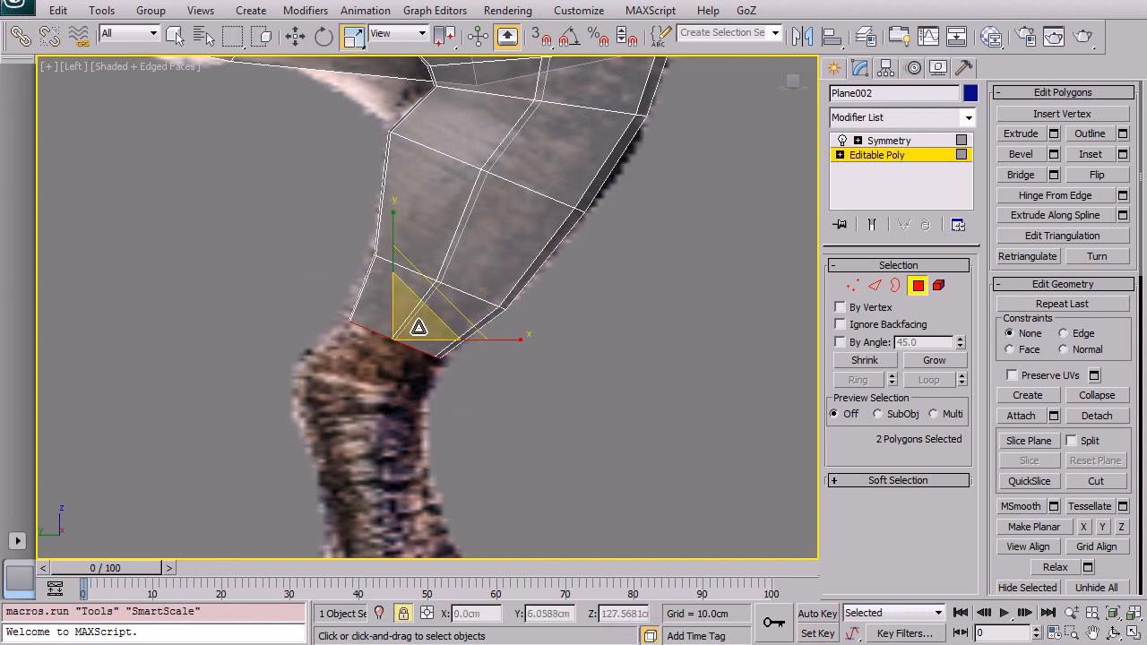
pyautogui.press('w')
pyautogui.click(436, 298)
pyautogui.moveTo(435, 298); pyautogui.dragTo(438, 293)
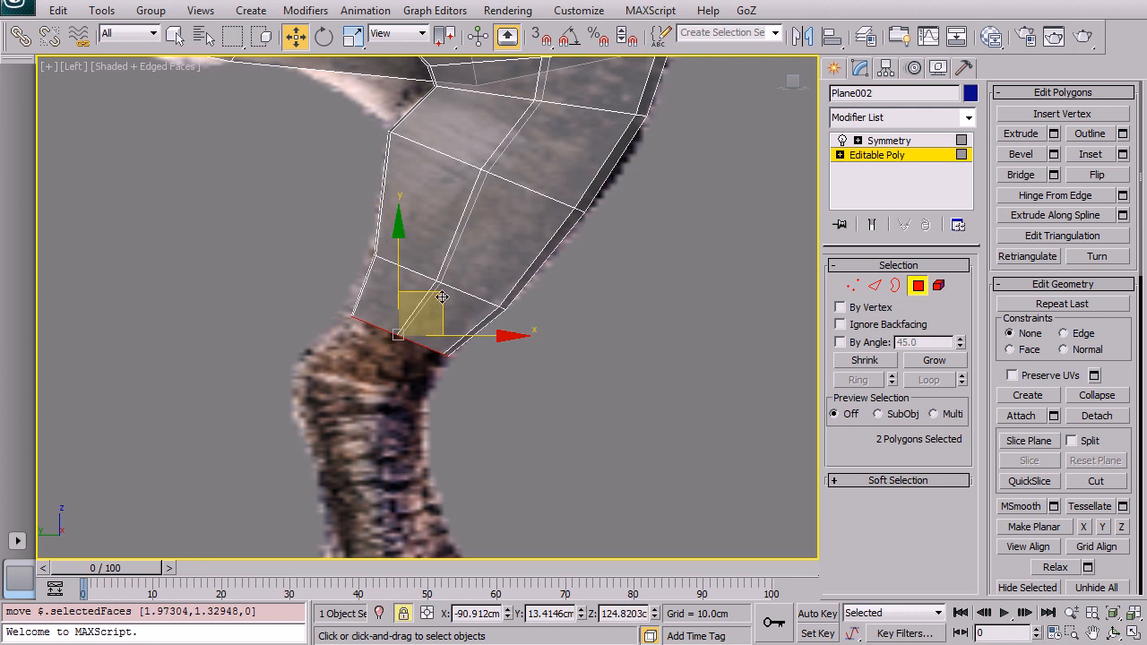
# Step: Inspect the new leg in the perspective view with see-through display turned off
pyautogui.scroll(-5, 544, 316)
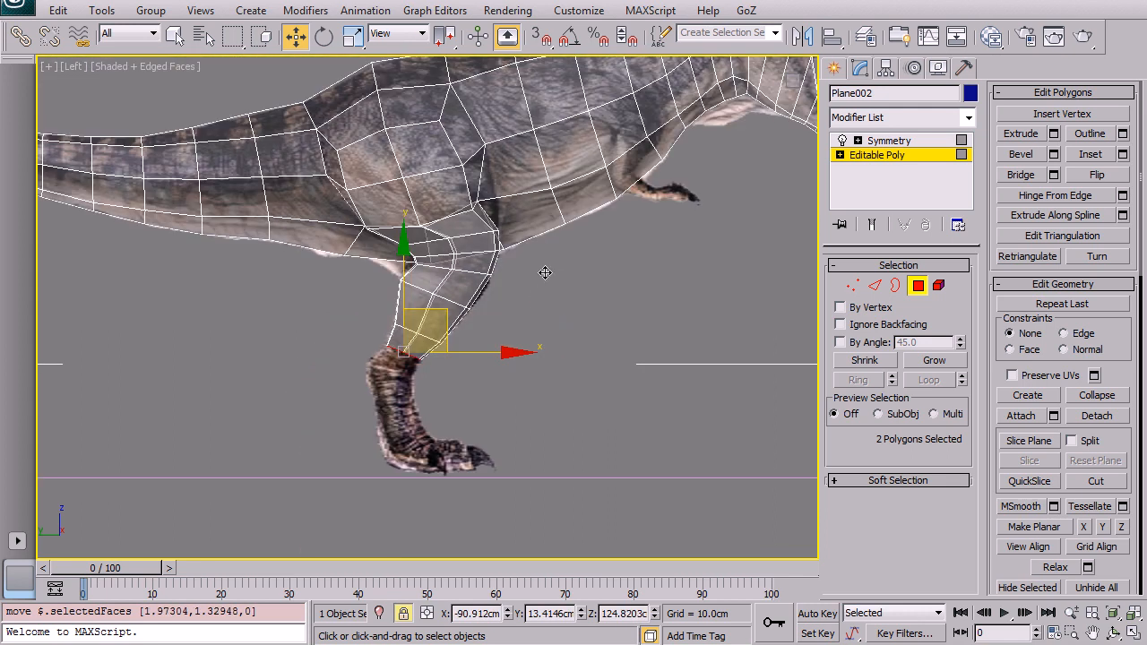
pyautogui.hotkey('alt', 'w')
pyautogui.scroll(-3, 621, 444)
pyautogui.moveTo(621, 444); pyautogui.dragTo(571, 357, button='middle')
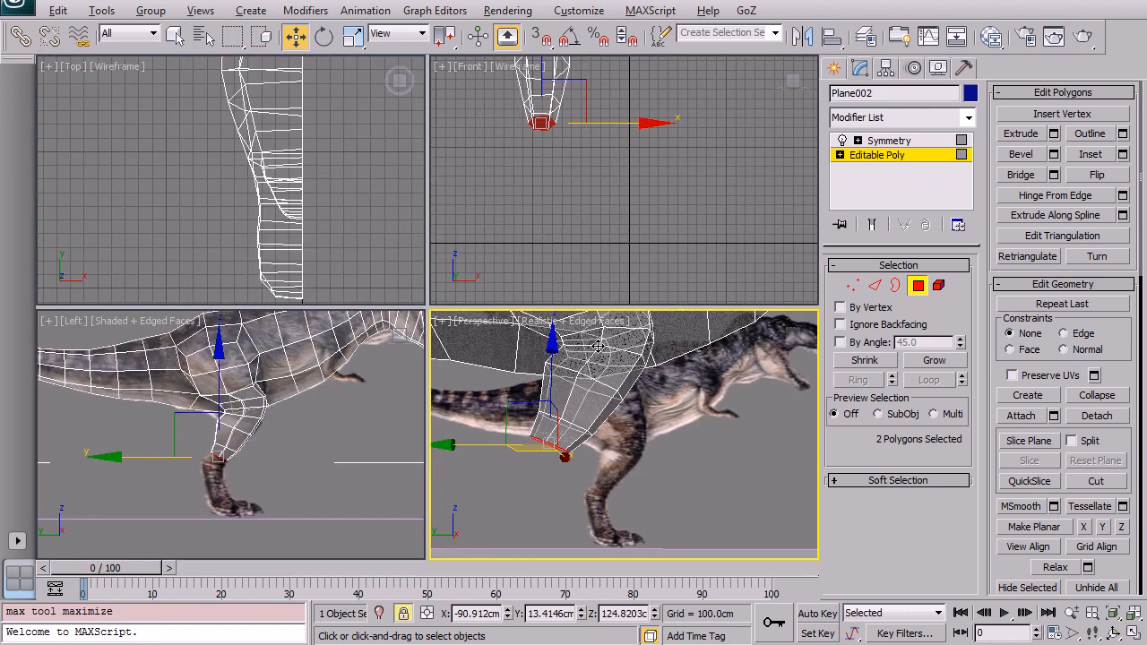
pyautogui.scroll(3, 556, 338)
pyautogui.hotkey('alt', 'w')
pyautogui.hotkey('alt', 'x')
pyautogui.keyDown('alt'); pyautogui.moveTo(431, 266); pyautogui.dragTo(445, 359, button='middle'); pyautogui.keyUp('alt')
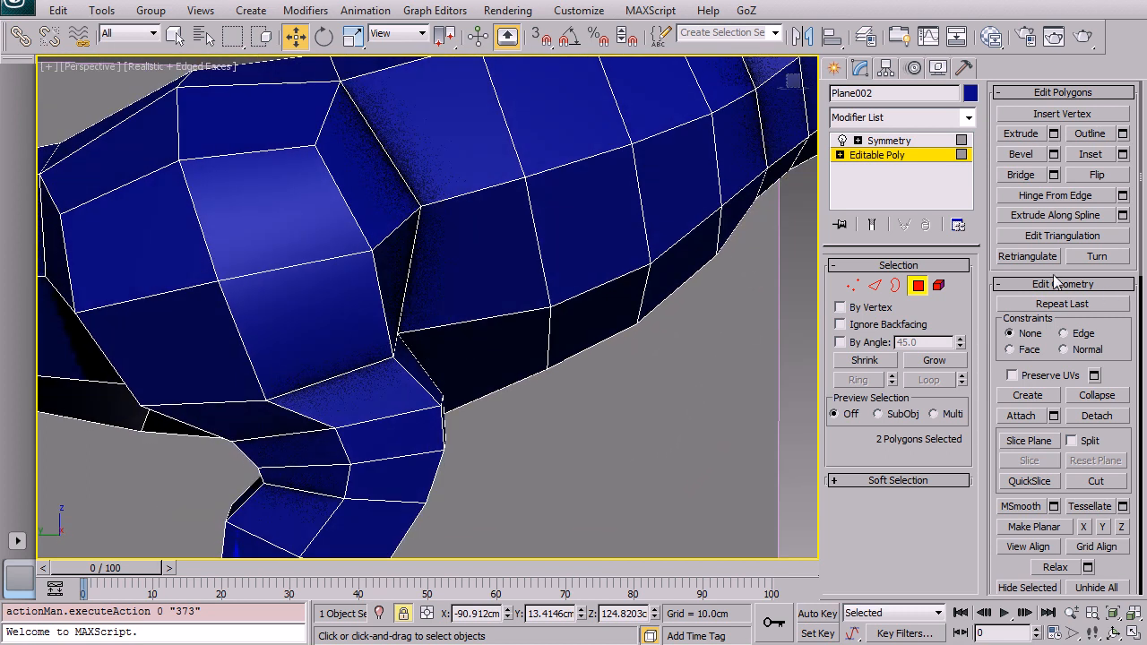
# Step: Switch to vertex level and move the vertex where the thigh meets the belly
pyautogui.click(853, 285)
pyautogui.press('space')
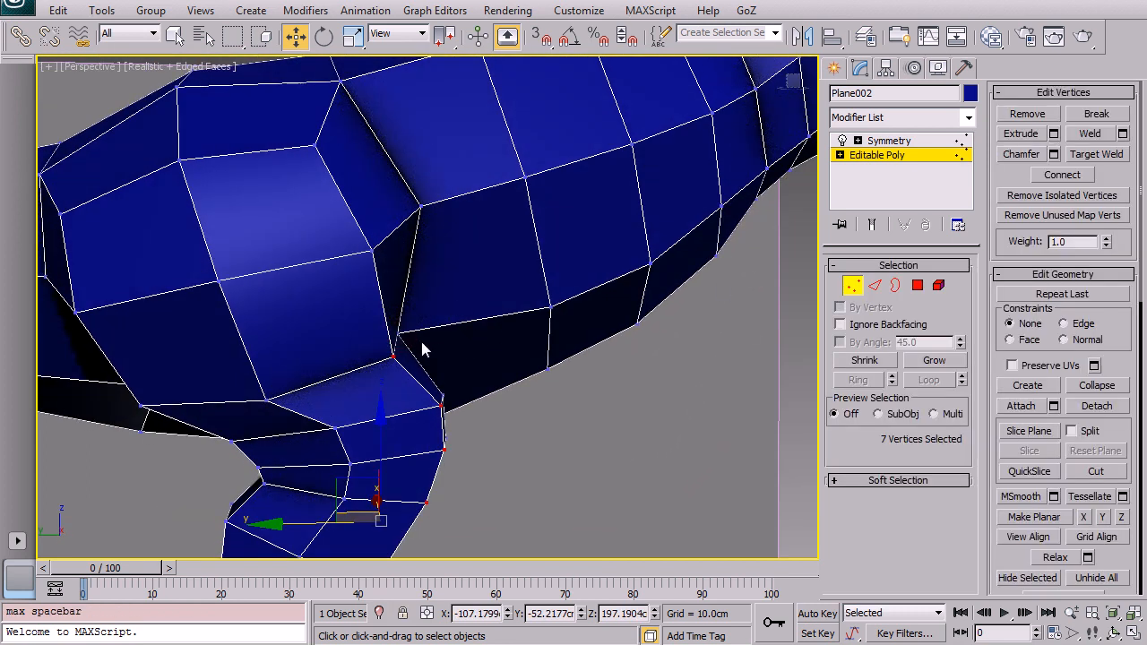
pyautogui.click(395, 330)
pyautogui.click(403, 615)
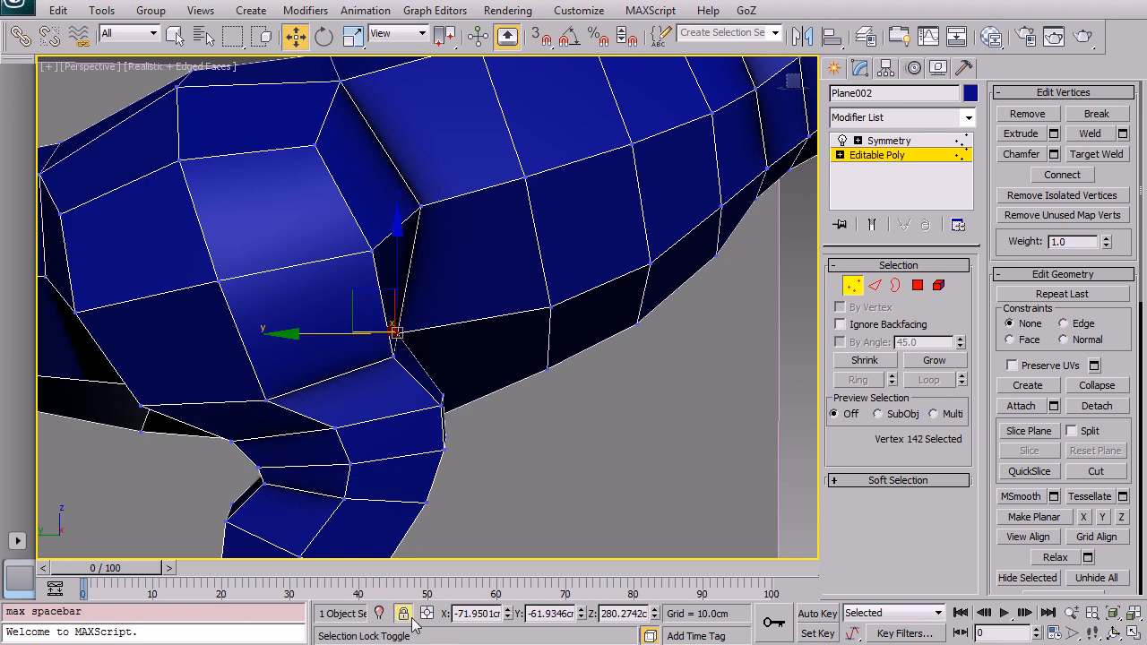
pyautogui.moveTo(460, 338)
pyautogui.keyDown('alt'); pyautogui.mouseDown(button='middle')
pyautogui.moveTo(438, 332)
pyautogui.moveTo(455, 336)
pyautogui.mouseUp(button='middle'); pyautogui.keyUp('alt')
pyautogui.moveTo(372, 304); pyautogui.dragTo(417, 291)
# Step: Re-select the thigh junction vertex in the side view with see-through display restored and nudge it
pyautogui.hotkey('alt', 'w')
pyautogui.scroll(2, 258, 332)
pyautogui.hotkey('alt', 'w')
pyautogui.scroll(2, 443, 413)
pyautogui.moveTo(474, 344); pyautogui.dragTo(420, 371, button='middle')
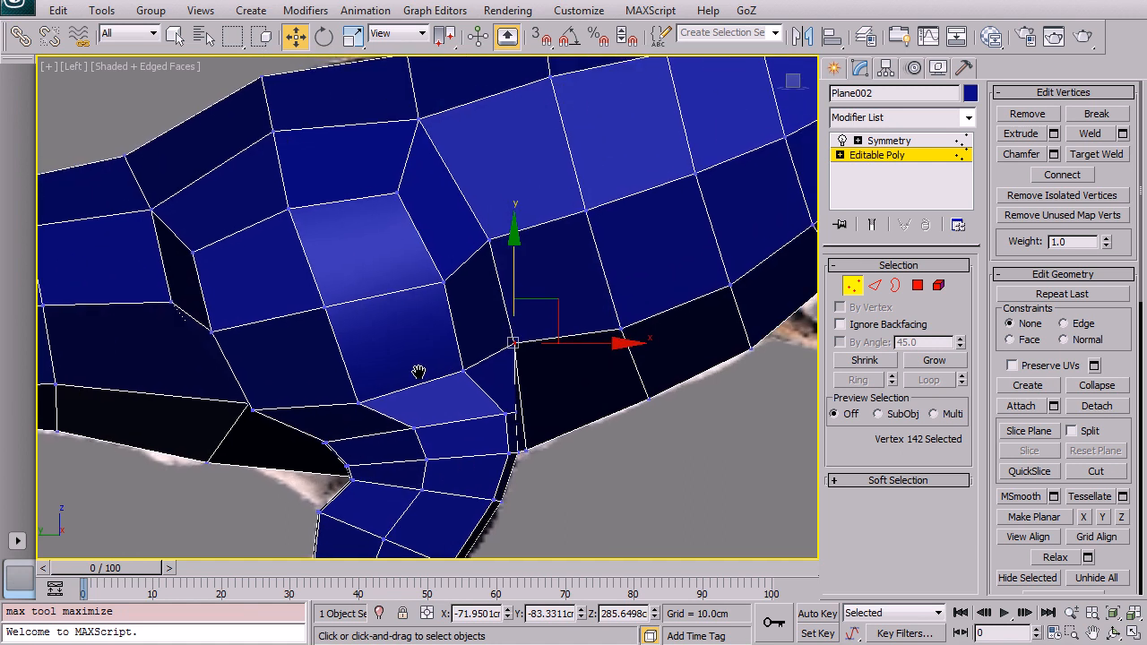
pyautogui.click(463, 369)
pyautogui.hotkey('alt', 'x')
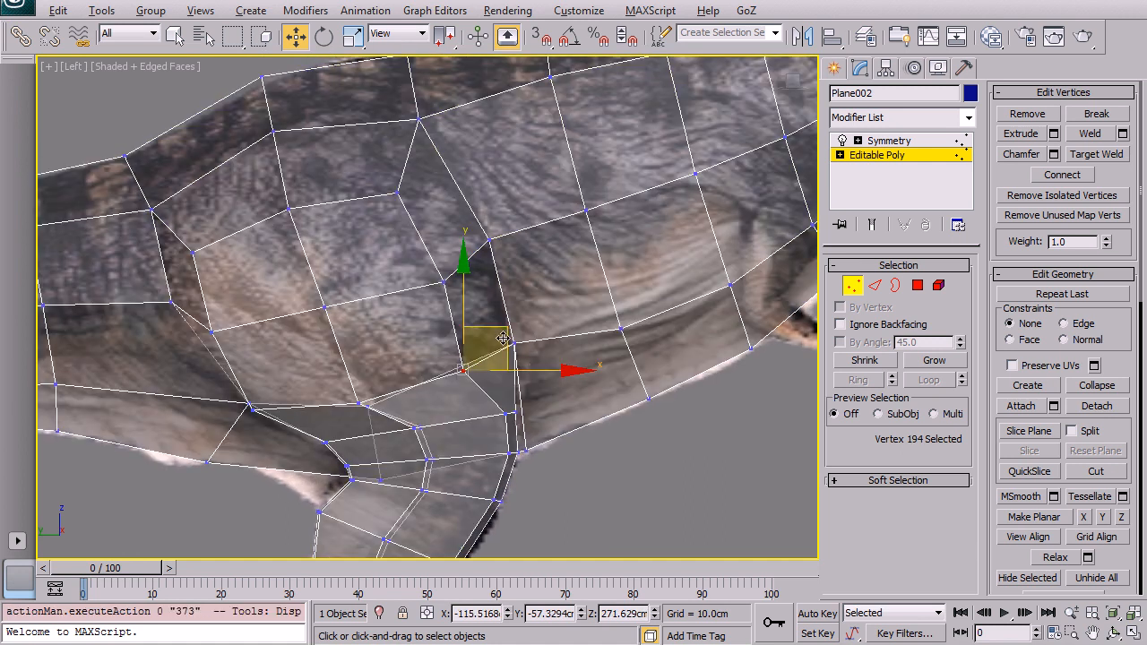
pyautogui.click(510, 343)
pyautogui.moveTo(548, 314); pyautogui.dragTo(552, 313)
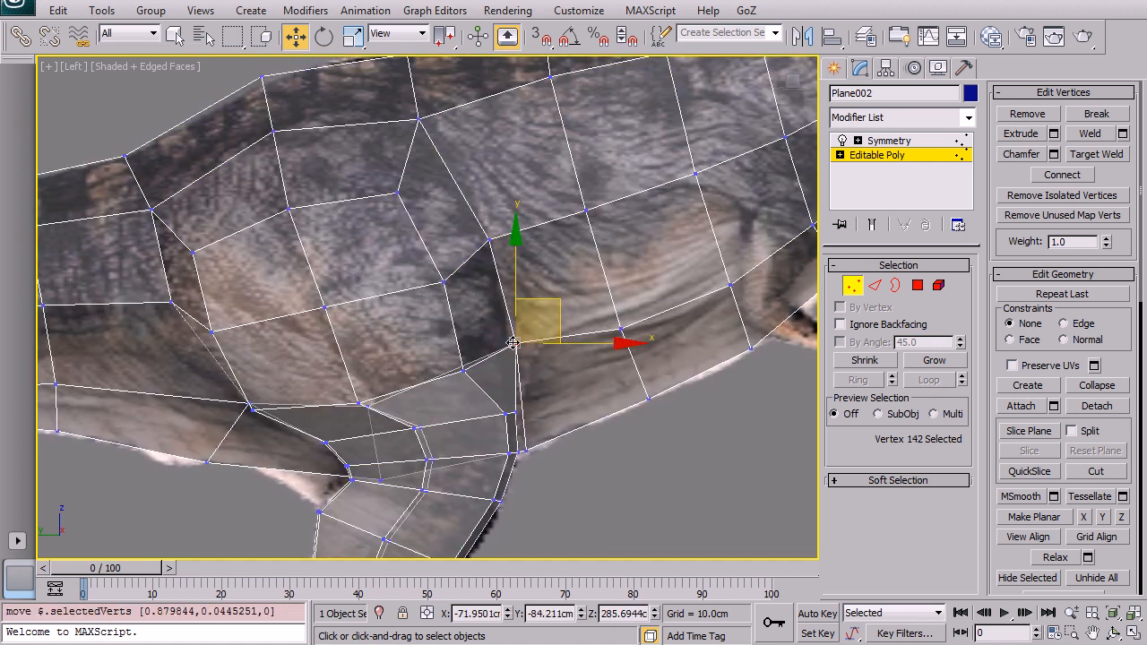
# Step: Move the vertices around the thigh junction to smooth the belly-to-thigh transition, then deselect
pyautogui.moveTo(465, 371); pyautogui.dragTo(455, 253)
pyautogui.moveTo(252, 409)
pyautogui.mouseDown()
pyautogui.moveTo(268, 398)
pyautogui.moveTo(242, 411)
pyautogui.mouseUp()
pyautogui.moveTo(171, 301); pyautogui.dragTo(163, 333)
pyautogui.click(220, 189)
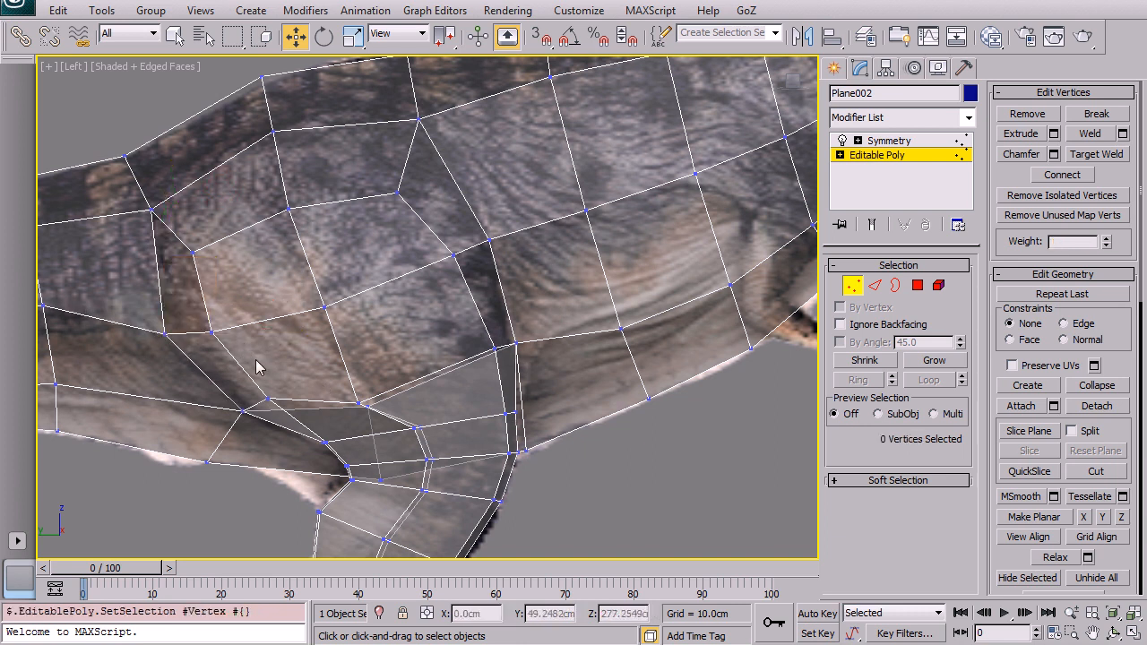
# Step: Move the vertices along the lower belly in the side view to follow the reference outline
pyautogui.moveTo(199, 329); pyautogui.dragTo(400, 337, button='middle')
pyautogui.moveTo(243, 316); pyautogui.dragTo(250, 336)
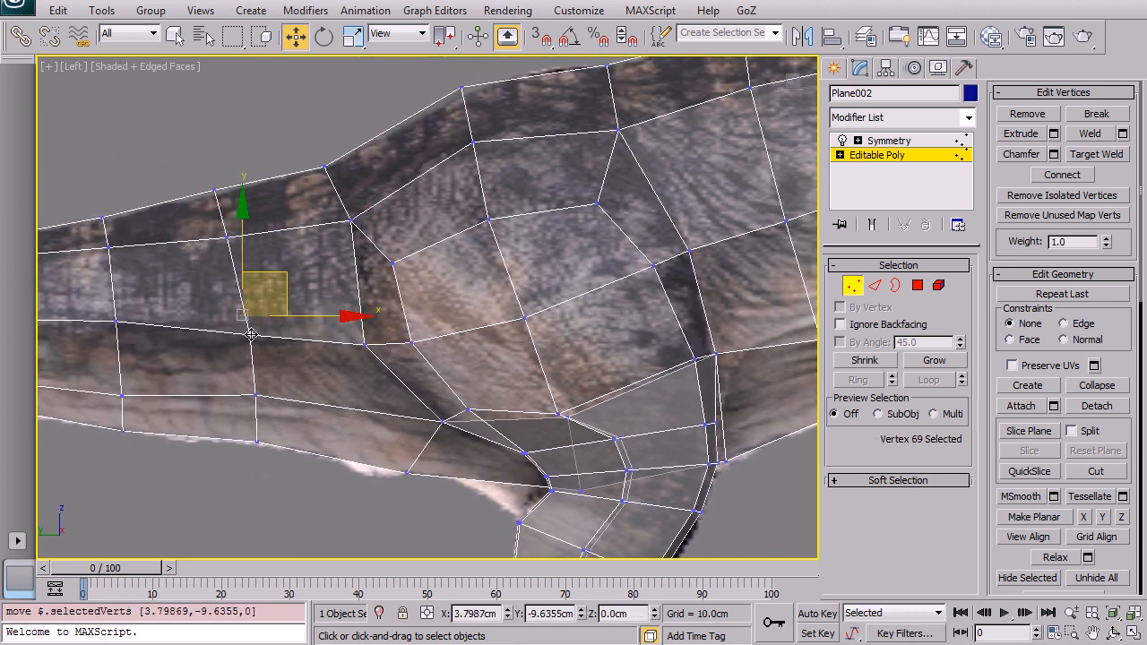
pyautogui.moveTo(256, 395); pyautogui.dragTo(255, 405)
pyautogui.moveTo(117, 323); pyautogui.dragTo(117, 333)
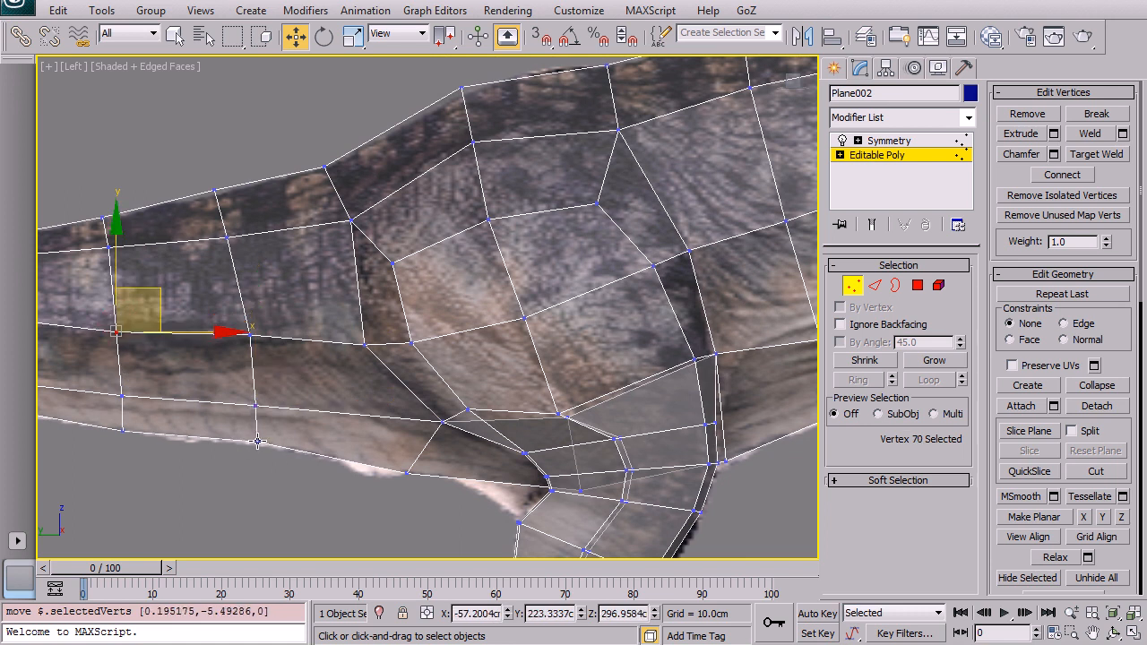
pyautogui.moveTo(257, 440); pyautogui.dragTo(257, 443)
# Step: Adjust the vertices around the thigh to match the reference shape, then deselect
pyautogui.moveTo(465, 409); pyautogui.dragTo(592, 429)
pyautogui.click(605, 366)
pyautogui.moveTo(594, 372); pyautogui.dragTo(621, 361)
pyautogui.click(629, 343)
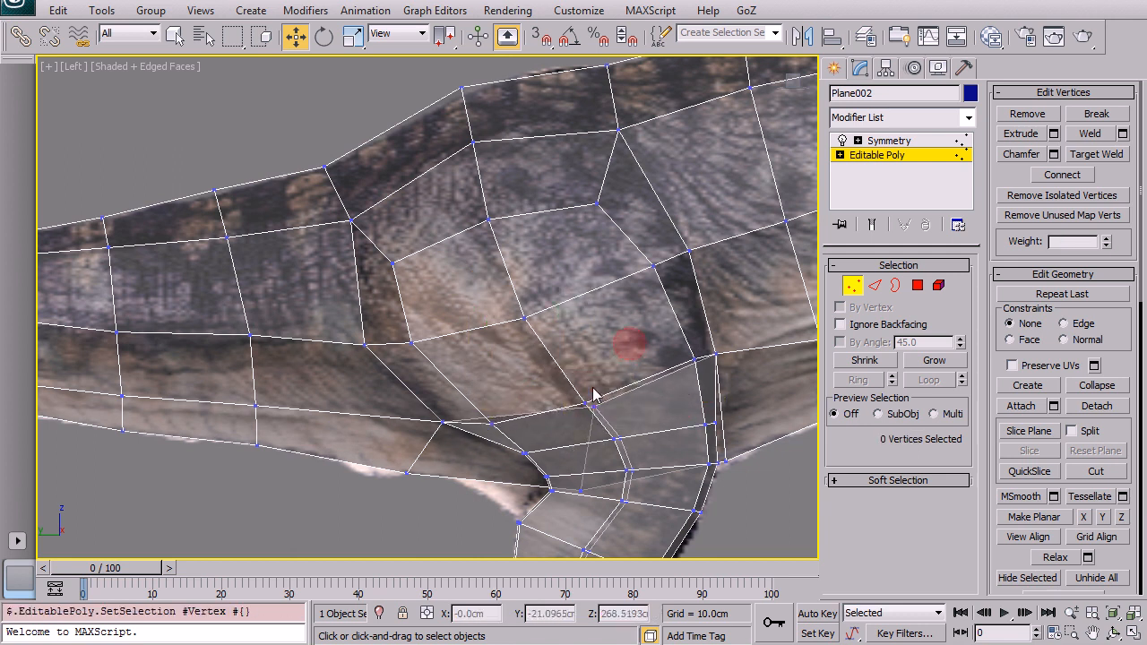
pyautogui.moveTo(527, 313)
pyautogui.mouseDown()
pyautogui.moveTo(529, 244)
pyautogui.moveTo(530, 316)
pyautogui.mouseUp()
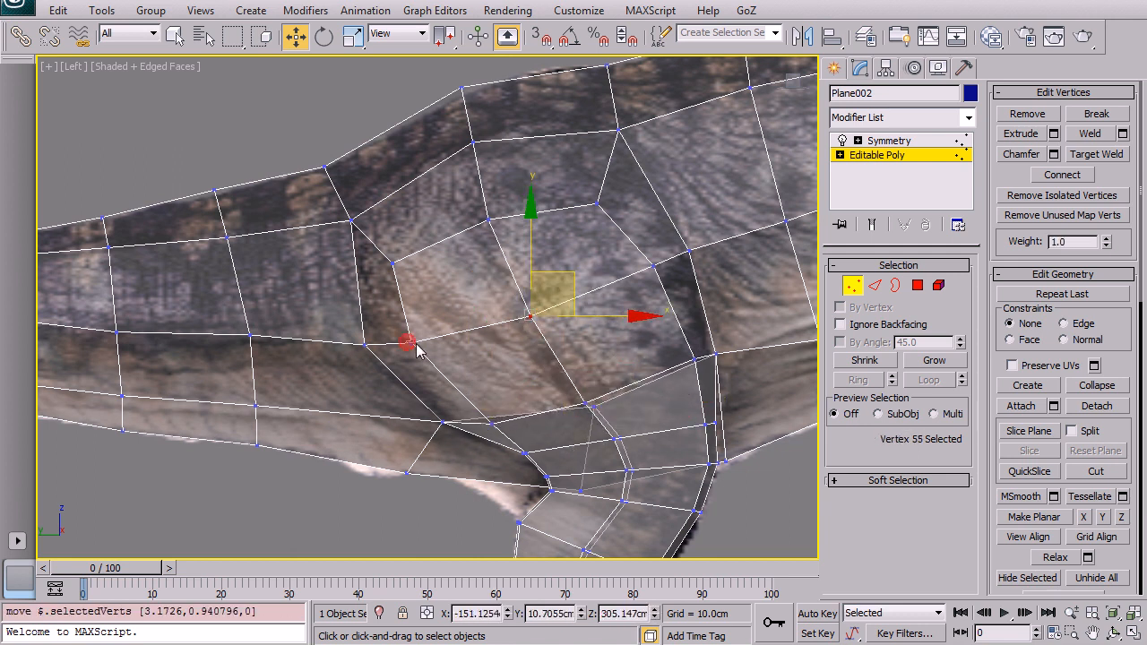
pyautogui.click(407, 343)
pyautogui.moveTo(410, 345); pyautogui.dragTo(417, 347)
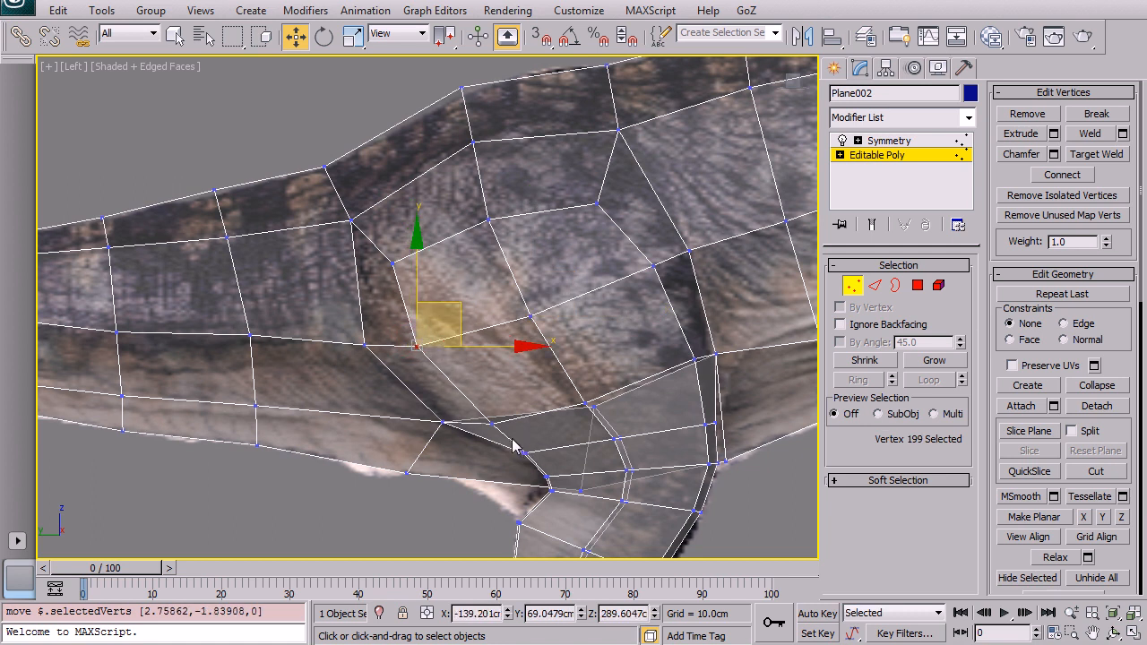
pyautogui.moveTo(554, 471); pyautogui.dragTo(554, 467)
pyautogui.moveTo(565, 407); pyautogui.dragTo(559, 413)
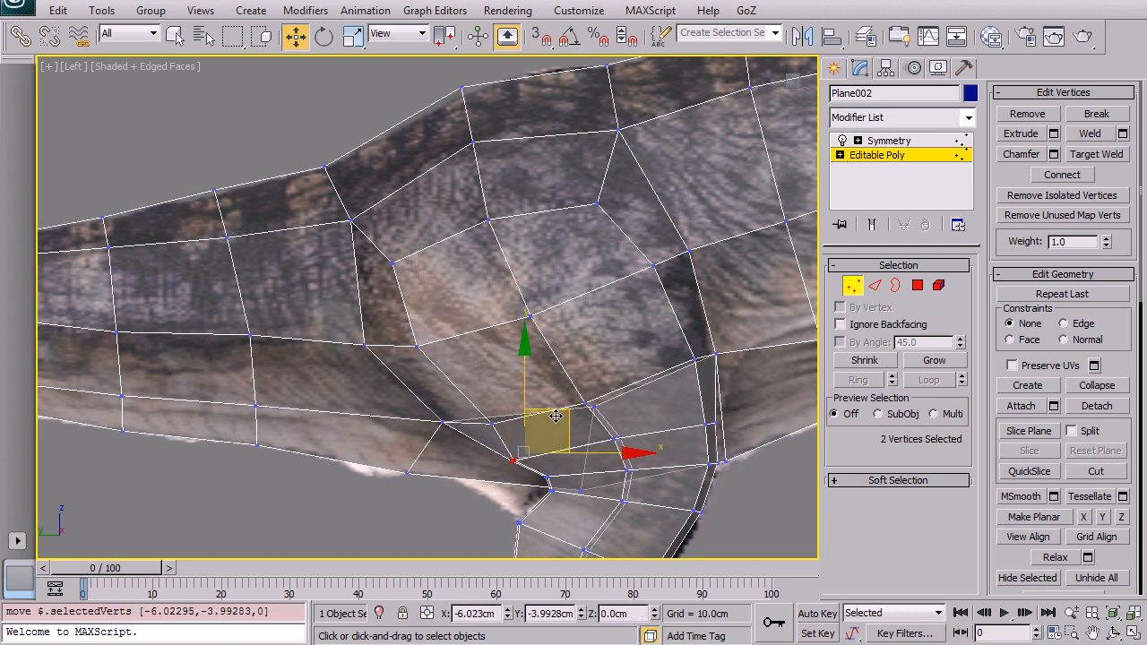
pyautogui.click(480, 348)
pyautogui.moveTo(742, 375); pyautogui.dragTo(613, 397, button='middle')
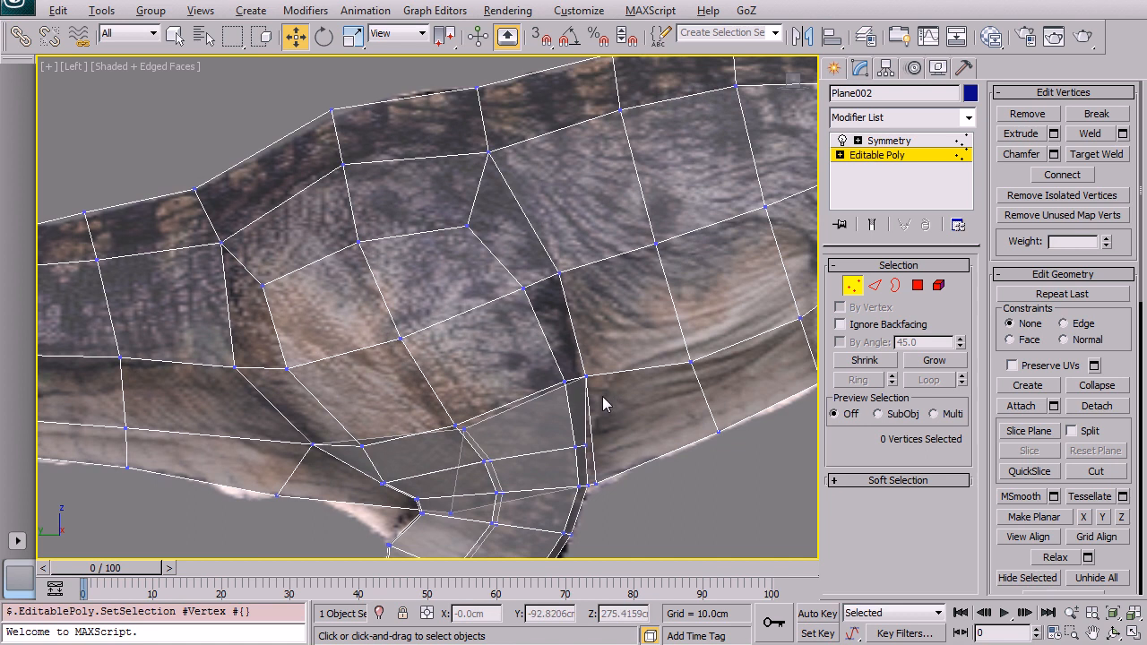
# Step: Inspect the body and leg in the perspective view with see-through display turned off
pyautogui.hotkey('alt', 'w')
pyautogui.rightClick(654, 380)
pyautogui.hotkey('alt', 'w')
pyautogui.moveTo(638, 349)
pyautogui.keyDown('alt'); pyautogui.mouseDown(button='middle')
pyautogui.moveTo(611, 357)
pyautogui.moveTo(585, 310)
pyautogui.moveTo(679, 318)
pyautogui.moveTo(701, 364)
pyautogui.moveTo(430, 351)
pyautogui.moveTo(421, 281)
pyautogui.moveTo(490, 269)
pyautogui.moveTo(352, 305)
pyautogui.moveTo(509, 312)
pyautogui.moveTo(572, 349)
pyautogui.moveTo(408, 334)
pyautogui.moveTo(504, 337)
pyautogui.mouseUp(button='middle'); pyautogui.keyUp('alt')
pyautogui.hotkey('alt', 'x')
pyautogui.scroll(-5, 585, 320)
pyautogui.scroll(4, 407, 334)
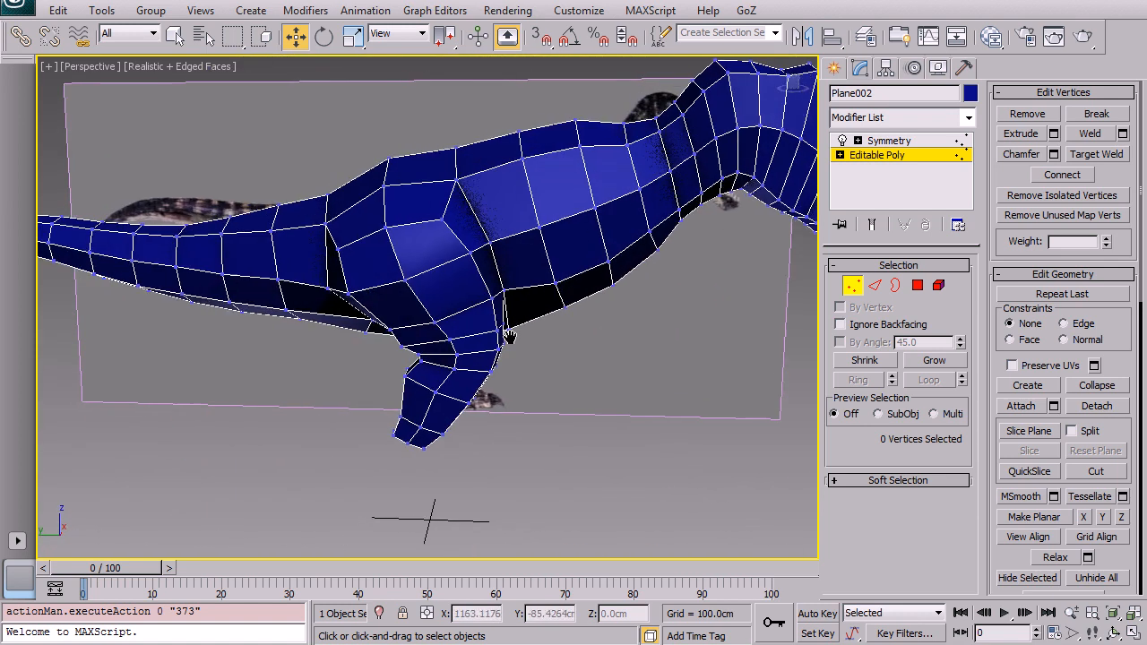
# Step: Switch to polygon level, lock the selection of the two faces at the leg's lower end, and extrude them downward
pyautogui.hotkey('alt', 'w')
pyautogui.scroll(3, 369, 439)
pyautogui.hotkey('alt', 'w')
pyautogui.moveTo(394, 360); pyautogui.dragTo(474, 283, button='middle')
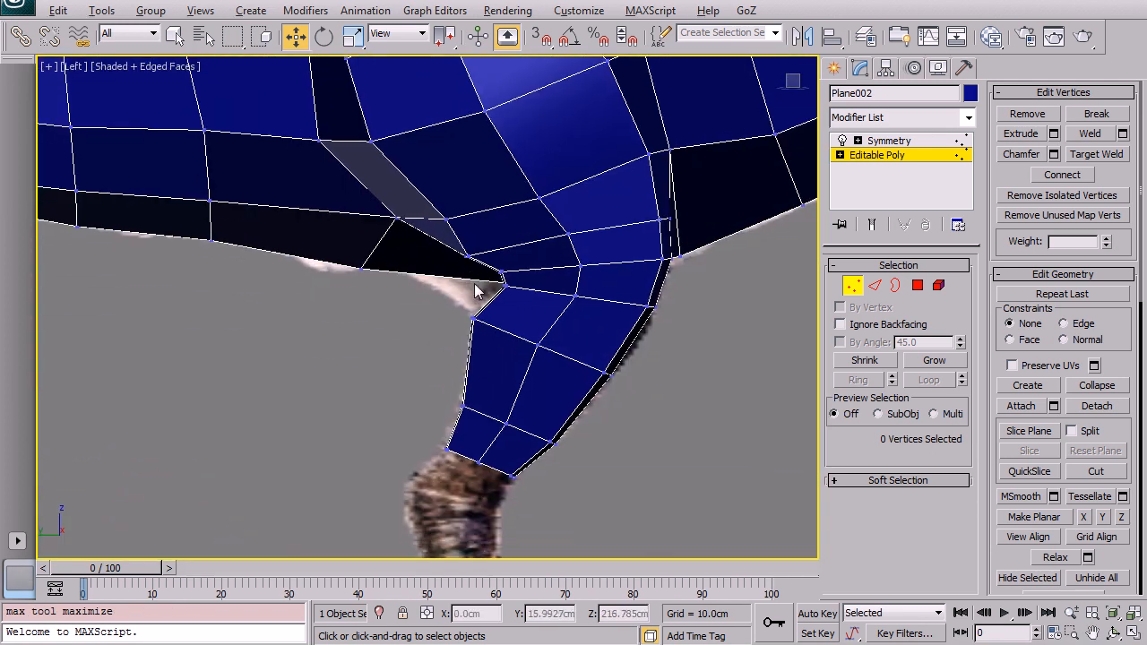
pyautogui.hotkey('alt', 'x')
pyautogui.scroll(4, 451, 415)
pyautogui.moveTo(450, 416); pyautogui.dragTo(496, 232, button='middle')
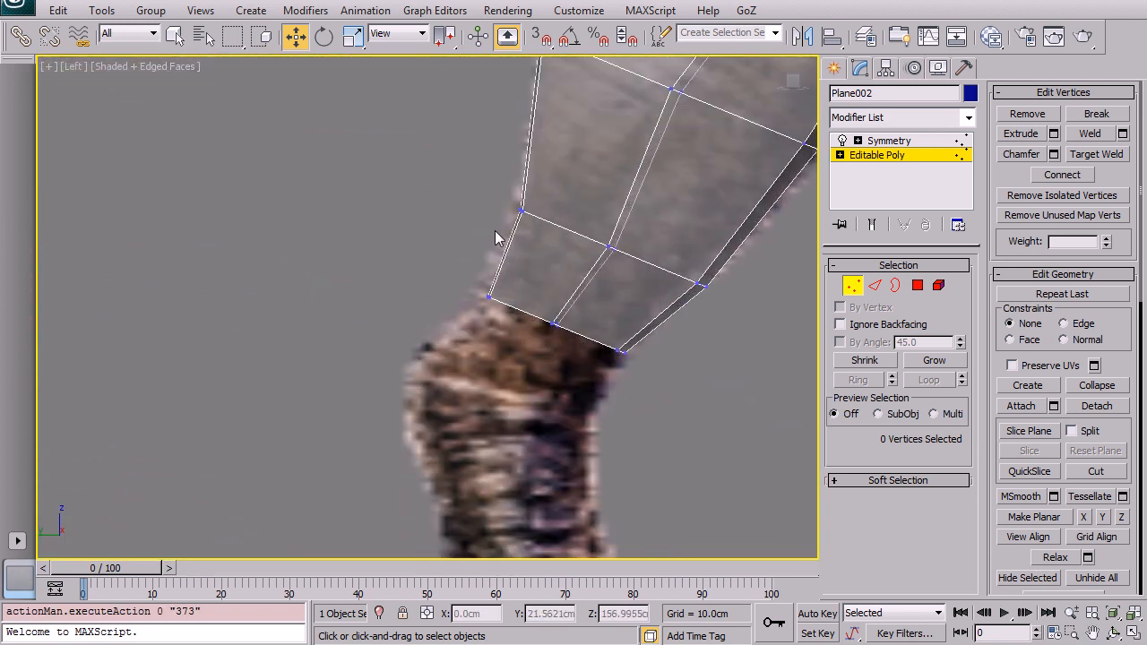
pyautogui.click(918, 284)
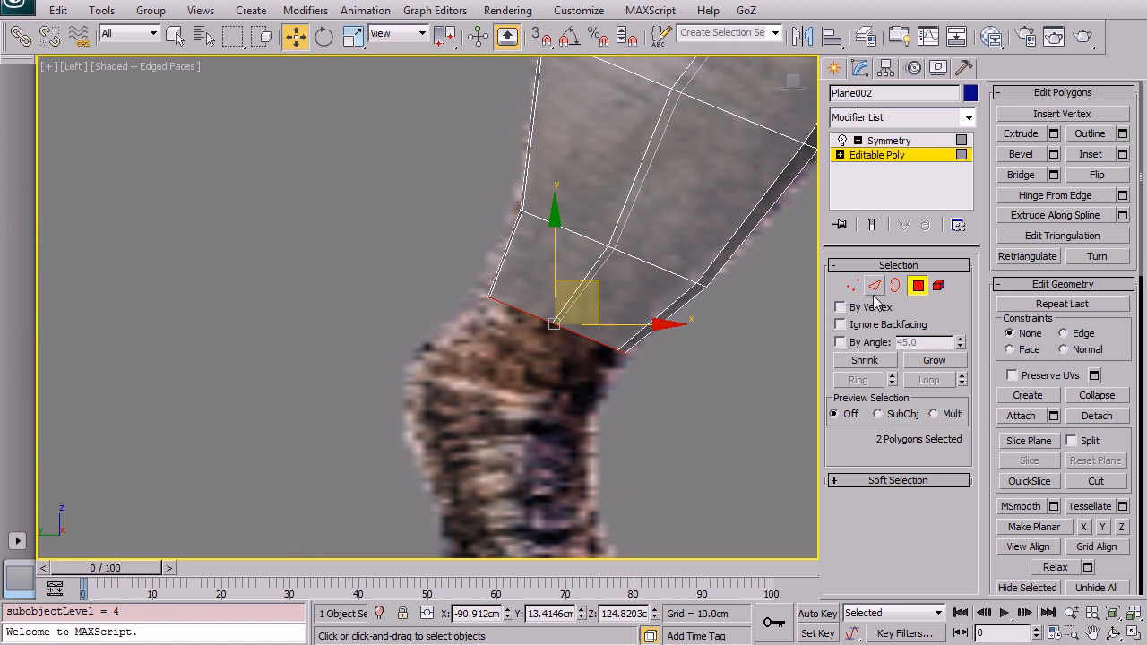
pyautogui.moveTo(508, 316); pyautogui.dragTo(400, 318, button='middle')
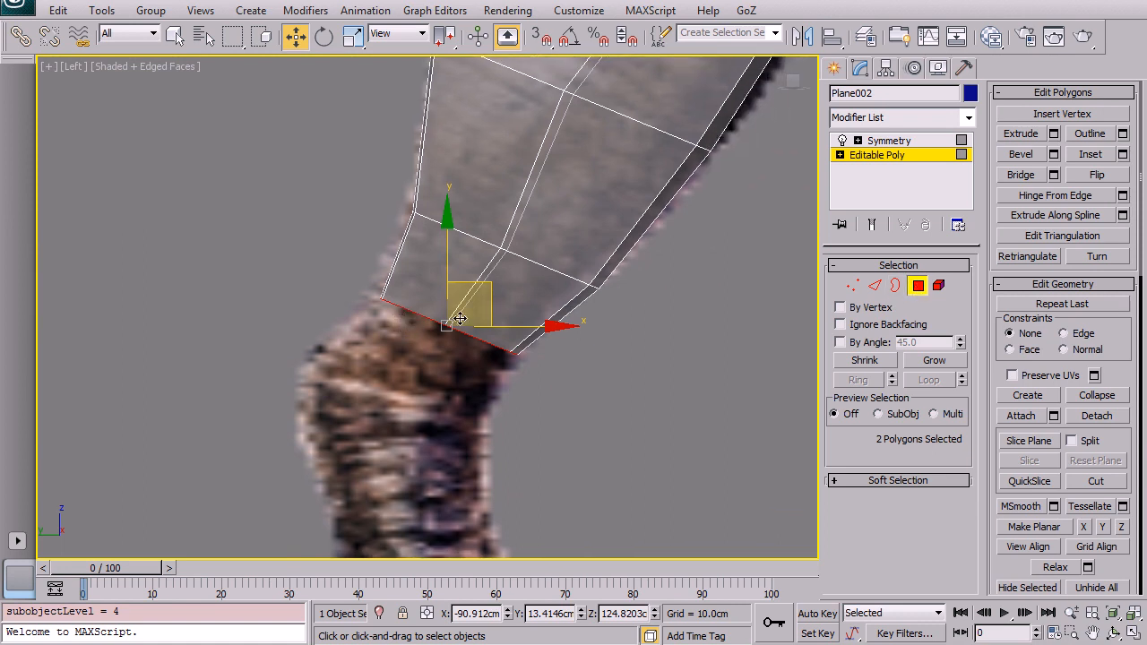
pyautogui.click(403, 613)
pyautogui.moveTo(474, 342); pyautogui.dragTo(492, 323, button='middle')
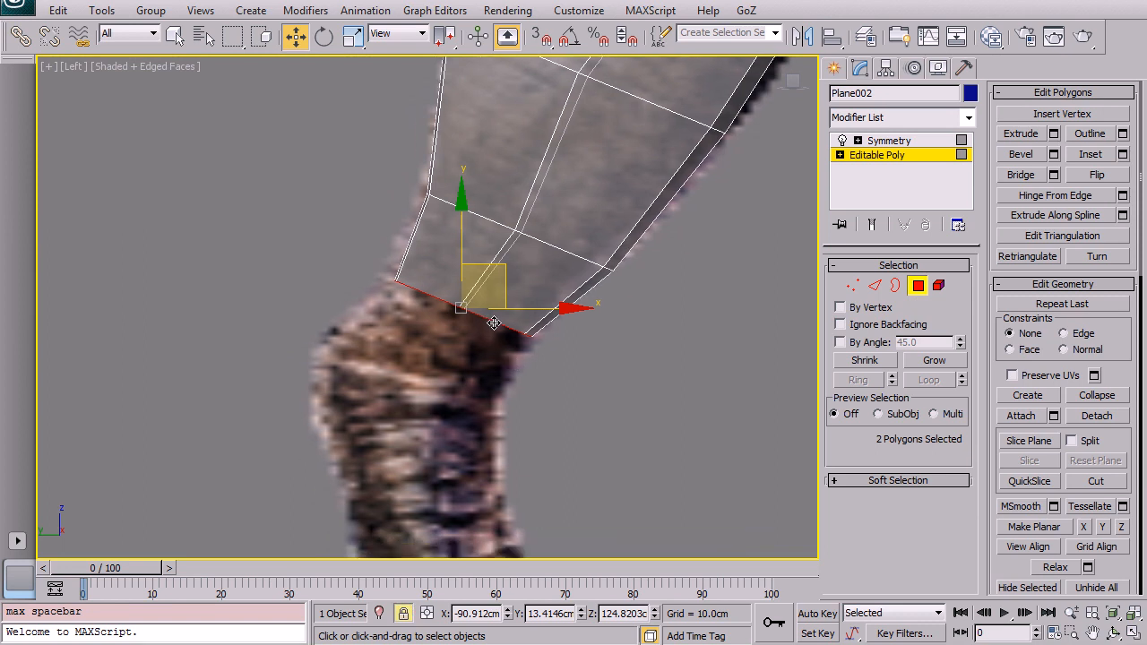
pyautogui.hotkey('shift', 'e')
pyautogui.moveTo(686, 371); pyautogui.dragTo(683, 314)
pyautogui.rightClick(683, 313)
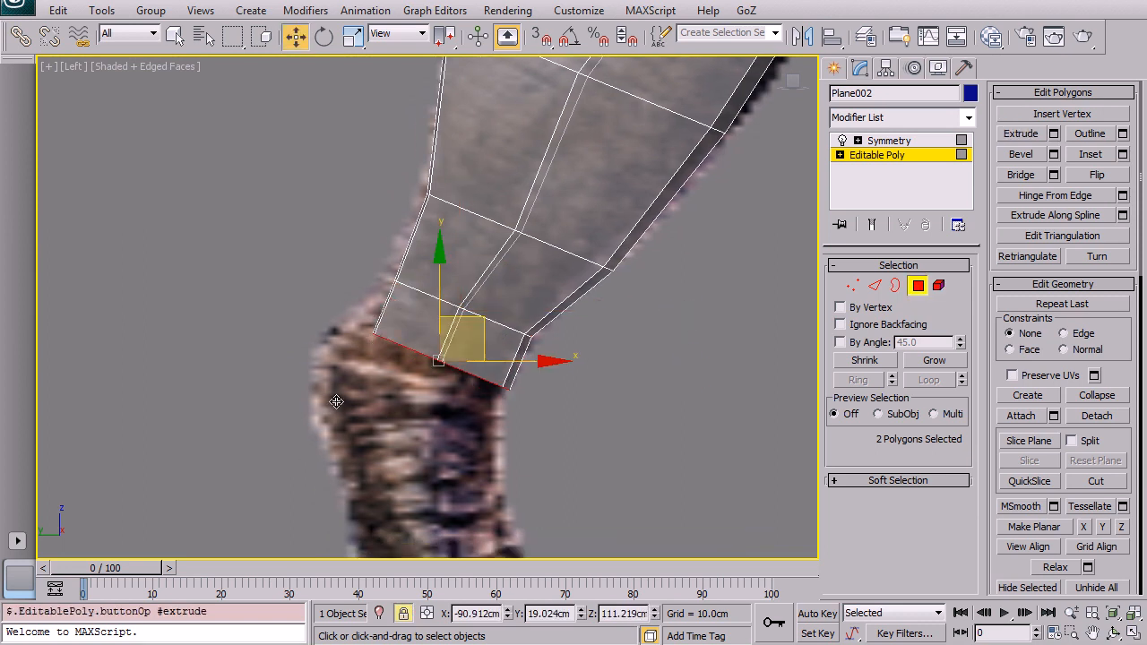
# Step: Scale, move and rotate the extruded end faces to follow the shin in the reference
pyautogui.press('r')
pyautogui.moveTo(481, 350); pyautogui.dragTo(534, 304)
pyautogui.press('e')
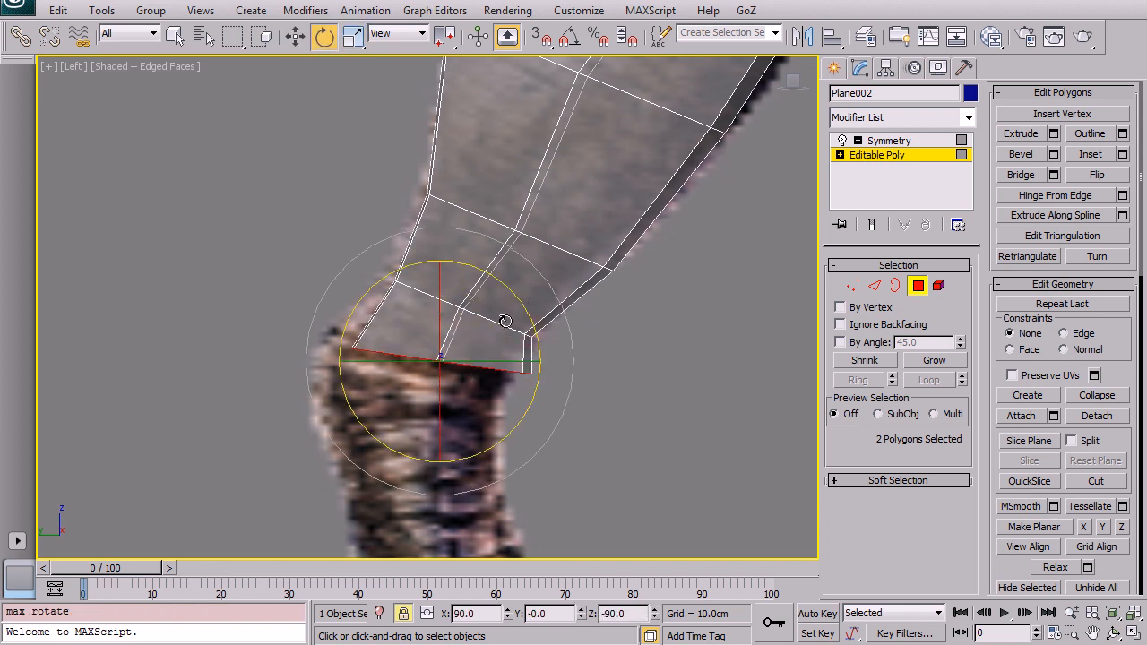
pyautogui.press('w')
pyautogui.moveTo(462, 324); pyautogui.dragTo(499, 299)
pyautogui.press('e')
pyautogui.press('r')
pyautogui.moveTo(447, 343); pyautogui.dragTo(457, 322)
pyautogui.press('w')
pyautogui.moveTo(468, 331); pyautogui.dragTo(468, 236, button='middle')
pyautogui.press('e')
# Step: Extrude the end faces again, then rotate, scale and move them along the lower leg
pyautogui.hotkey('shift', 'e')
pyautogui.moveTo(627, 390); pyautogui.dragTo(618, 315)
pyautogui.rightClick(615, 317)
pyautogui.press('e')
pyautogui.press('r')
pyautogui.press('e')
pyautogui.moveTo(493, 313); pyautogui.dragTo(491, 288)
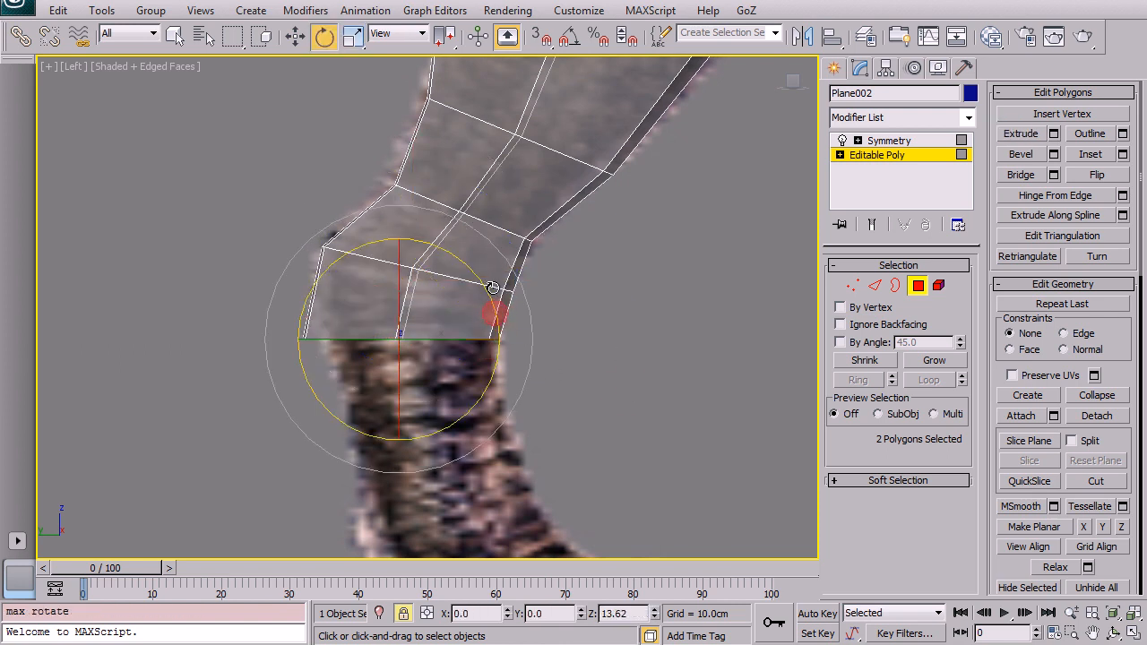
pyautogui.press('r')
pyautogui.moveTo(430, 328); pyautogui.dragTo(447, 294)
pyautogui.press('w')
pyautogui.moveTo(499, 379); pyautogui.dragTo(468, 286, button='middle')
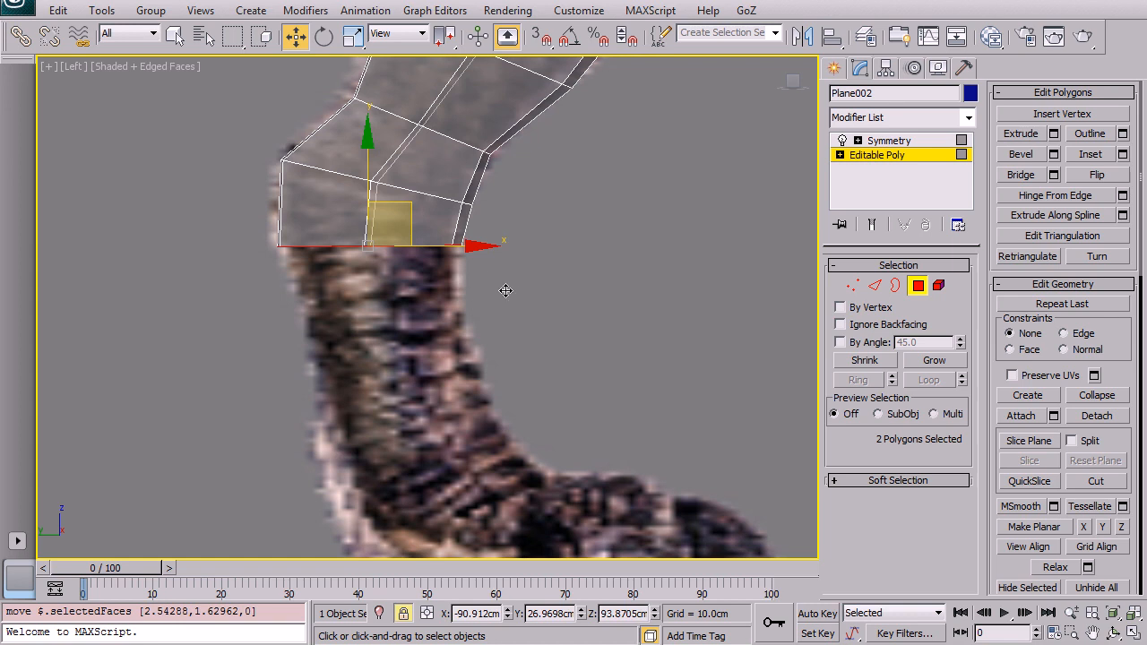
# Step: Extrude the end faces once more toward the ankle and rotate, scale and move them into place
pyautogui.hotkey('shift', 'e')
pyautogui.moveTo(688, 345); pyautogui.dragTo(639, 199)
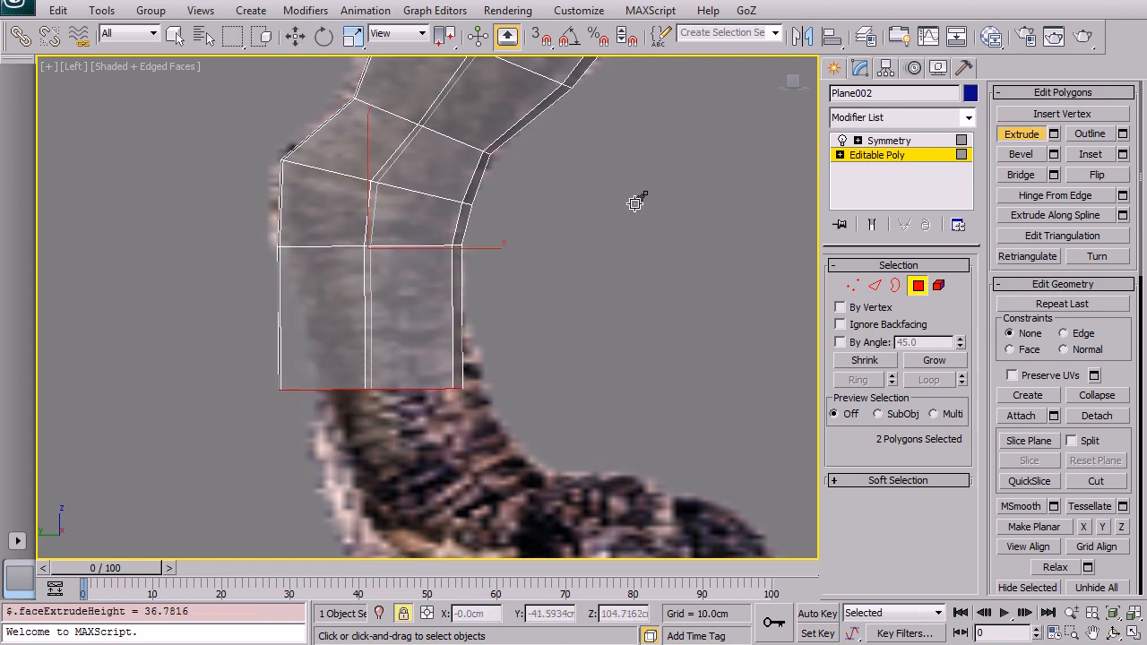
pyautogui.rightClick(645, 226)
pyautogui.press('e')
pyautogui.moveTo(456, 339); pyautogui.dragTo(444, 314)
pyautogui.press('r')
pyautogui.moveTo(400, 367); pyautogui.dragTo(442, 356)
pyautogui.press('w')
pyautogui.moveTo(508, 393); pyautogui.dragTo(508, 267, button='middle')
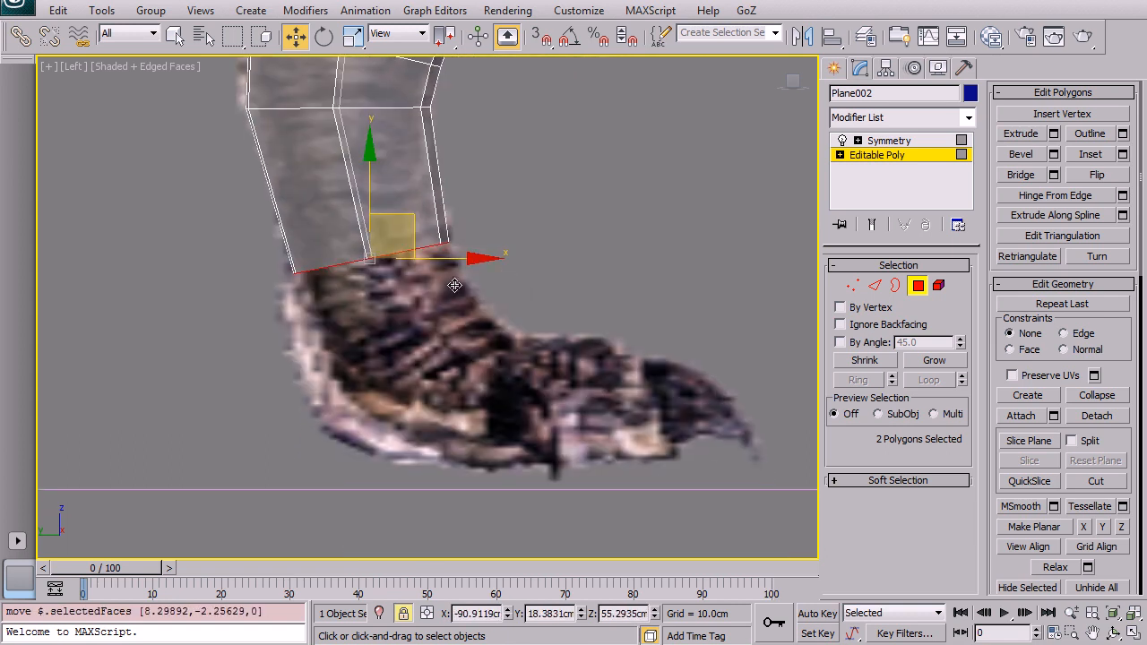
# Step: Extrude the end faces twice more down to the foot and rotate them level with the ground
pyautogui.hotkey('shift', 'e')
pyautogui.moveTo(487, 369); pyautogui.dragTo(437, 322)
pyautogui.rightClick(536, 279)
pyautogui.press('e')
pyautogui.press('r')
pyautogui.press('e')
pyautogui.press('w')
pyautogui.hotkey('shift', 'e')
pyautogui.moveTo(507, 387); pyautogui.dragTo(476, 256)
pyautogui.rightClick(561, 256)
pyautogui.press('e')
pyautogui.moveTo(474, 397)
pyautogui.mouseDown()
pyautogui.moveTo(487, 422)
pyautogui.moveTo(483, 411)
pyautogui.mouseUp()
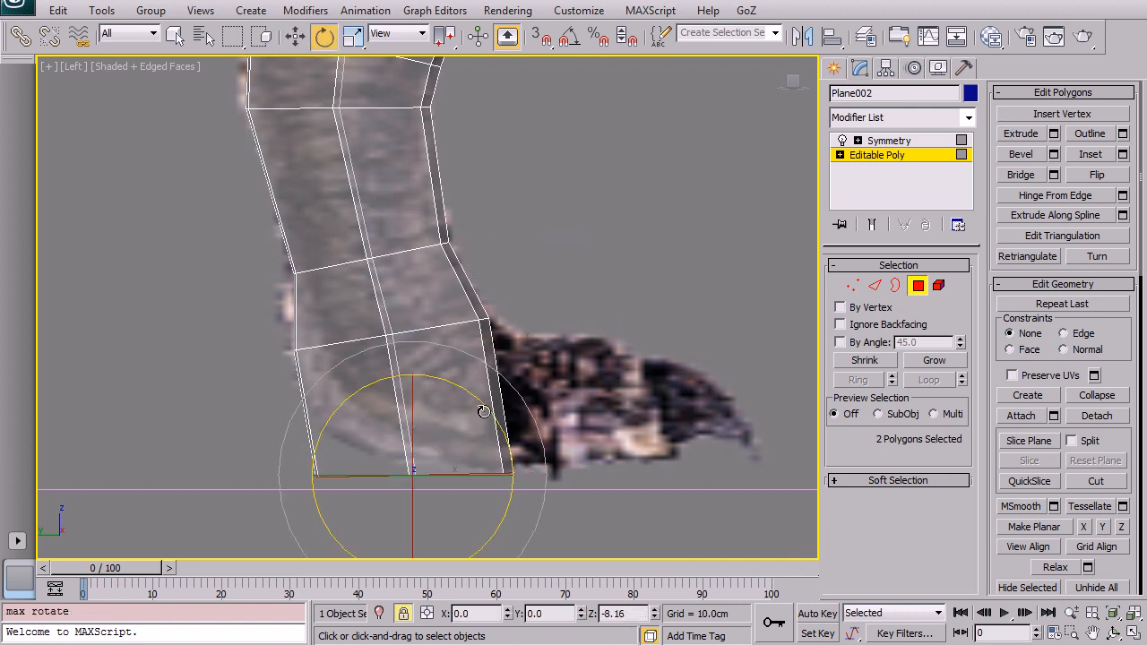
# Step: Switch to vertex level, release the selection lock, and raise the two heel vertices at the back of the foot
pyautogui.click(855, 285)
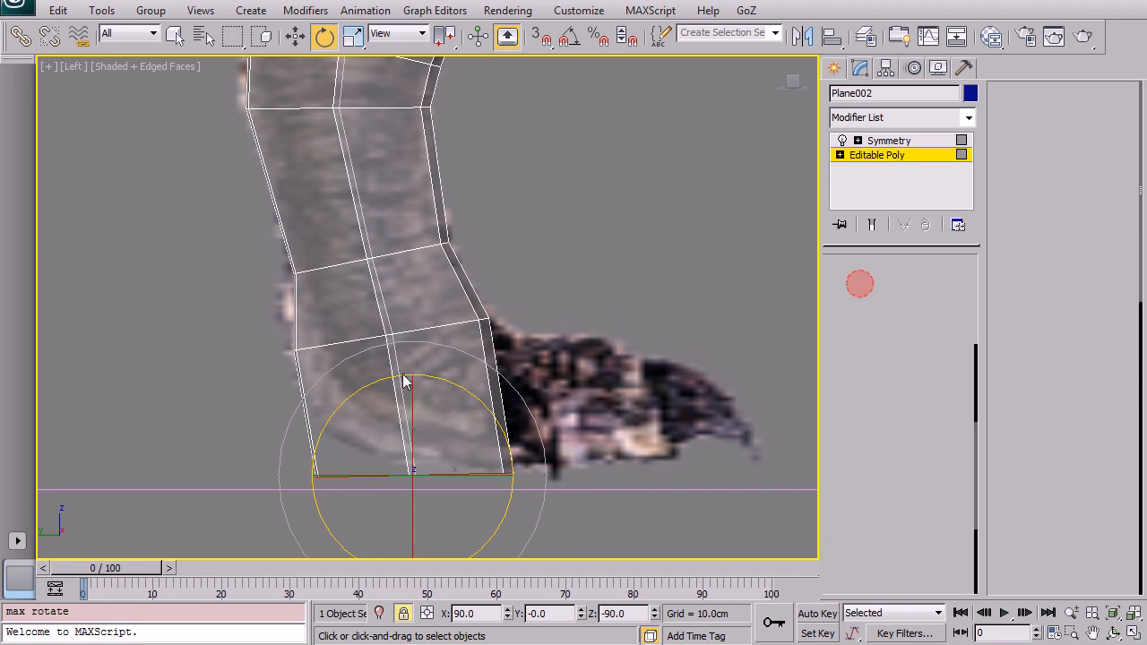
pyautogui.press('space')
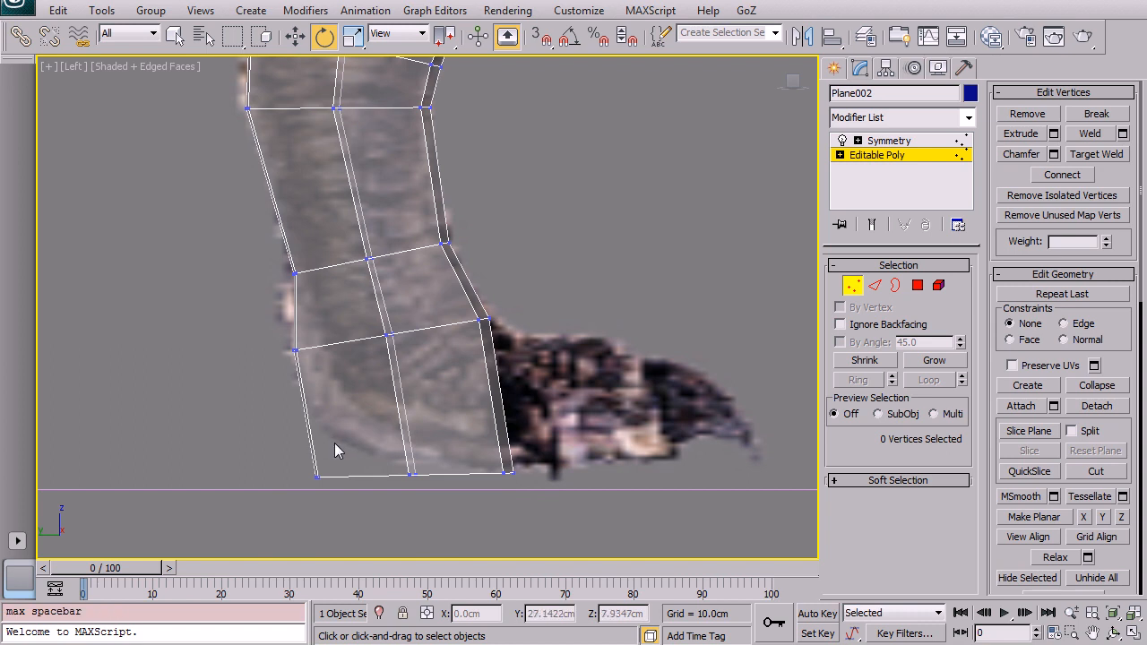
pyautogui.moveTo(307, 455); pyautogui.dragTo(326, 486)
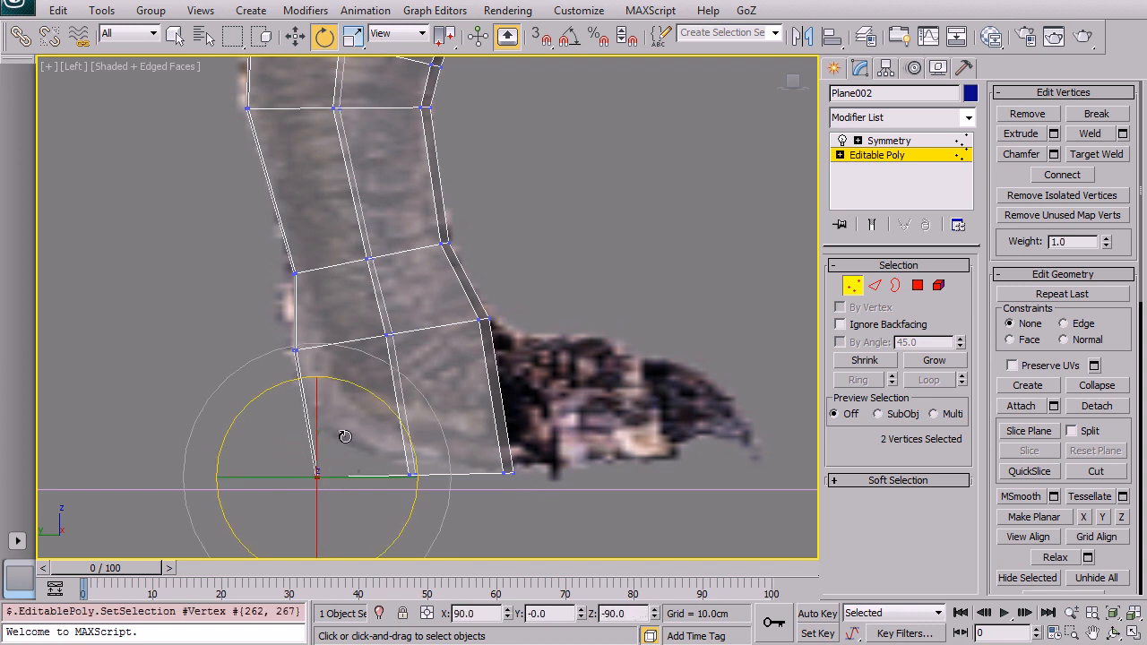
pyautogui.press('w')
pyautogui.moveTo(344, 432); pyautogui.dragTo(354, 391)
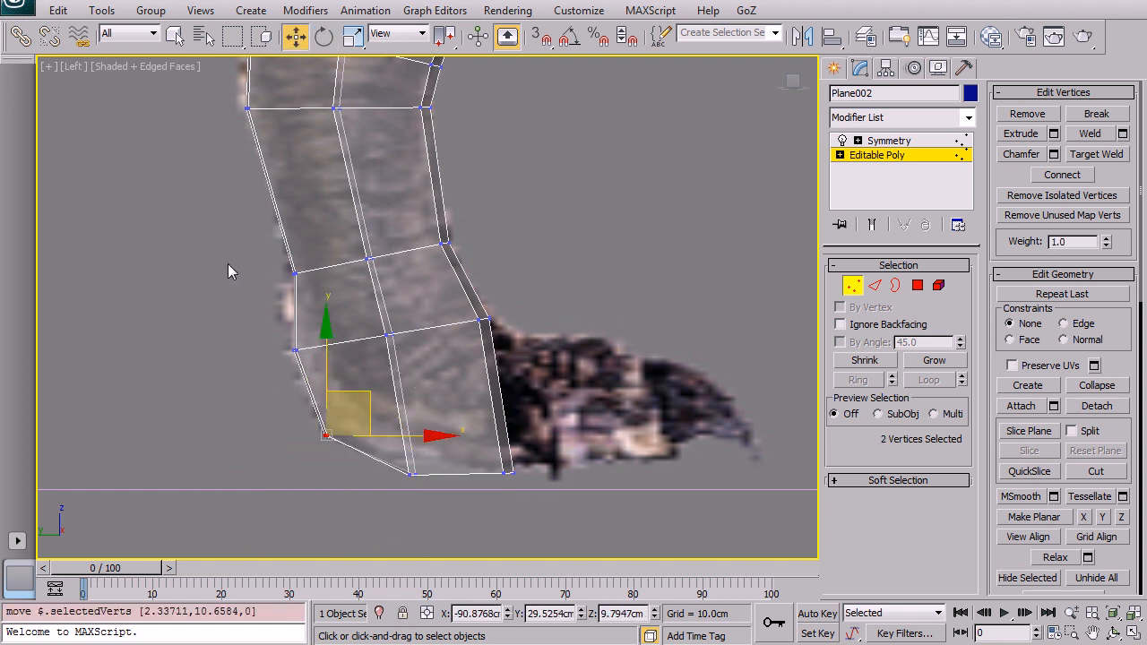
pyautogui.click(230, 310)
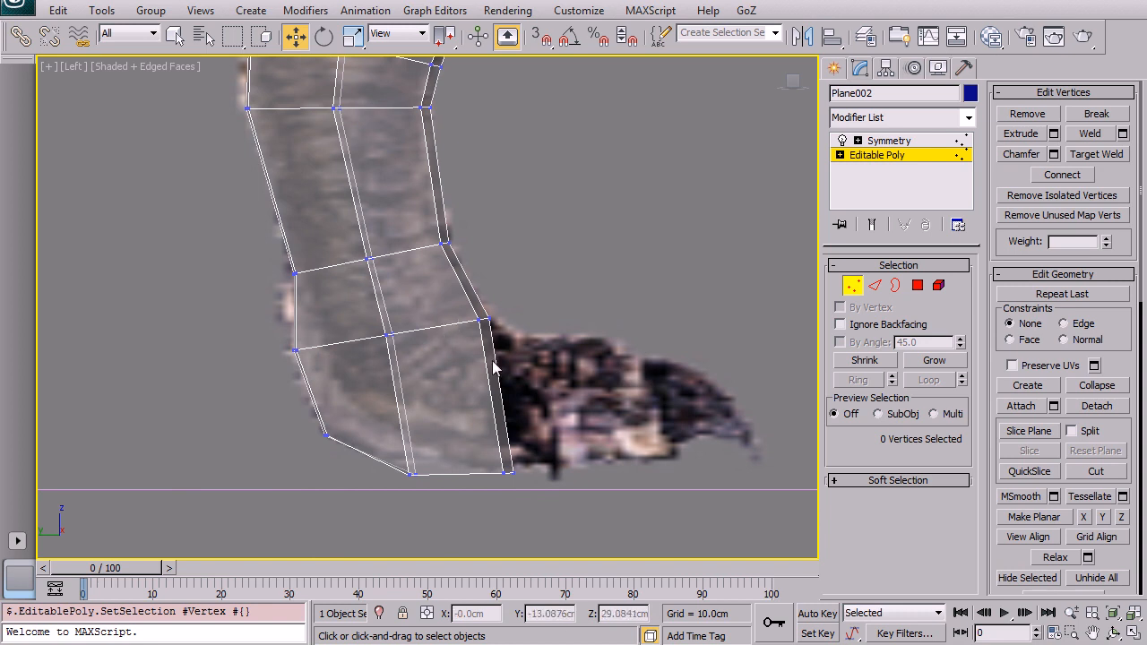
# Step: Inspect the finished leg in the perspective view with see-through display turned off
pyautogui.hotkey('alt', 'w')
pyautogui.moveTo(671, 414); pyautogui.dragTo(664, 342, button='middle')
pyautogui.hotkey('alt', 'w')
pyautogui.hotkey('alt', 'x')
pyautogui.scroll(6, 434, 278)
pyautogui.moveTo(453, 438); pyautogui.dragTo(435, 298, button='middle')
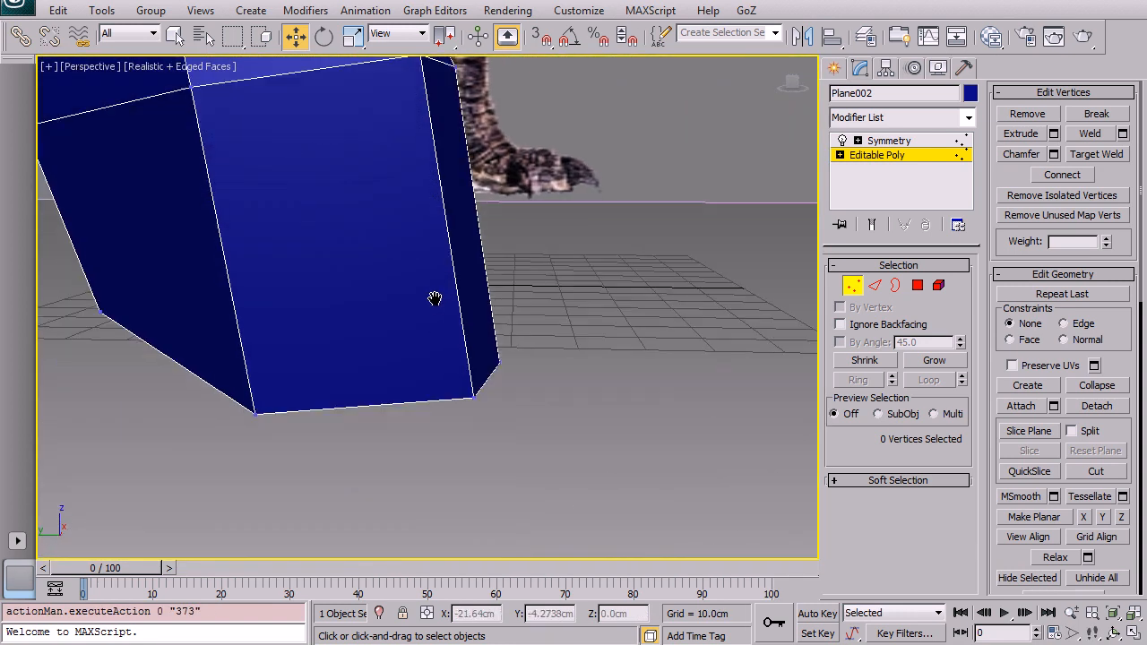
pyautogui.keyDown('alt'); pyautogui.moveTo(509, 253); pyautogui.dragTo(421, 269, button='middle'); pyautogui.keyUp('alt')
pyautogui.scroll(-5, 465, 319)
pyautogui.keyDown('alt'); pyautogui.moveTo(465, 318); pyautogui.dragTo(609, 290, button='middle'); pyautogui.keyUp('alt')
pyautogui.scroll(-6, 499, 397)
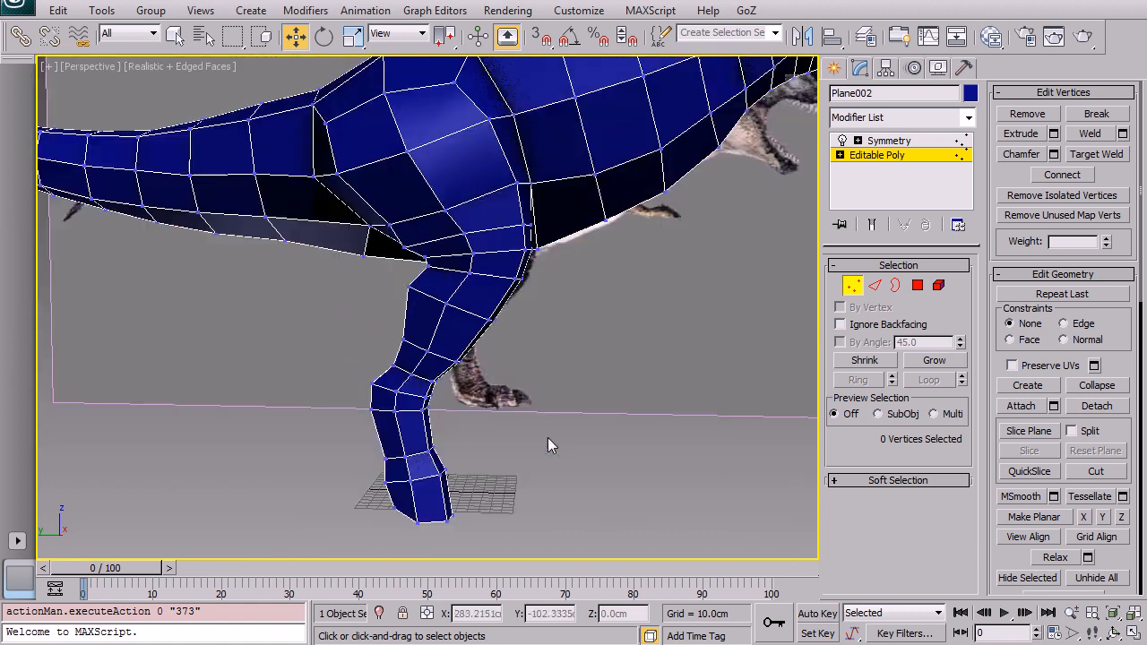
pyautogui.moveTo(497, 387)
pyautogui.keyDown('alt'); pyautogui.mouseDown(button='middle')
pyautogui.moveTo(348, 373)
pyautogui.moveTo(523, 390)
pyautogui.moveTo(713, 351)
pyautogui.moveTo(588, 410)
pyautogui.moveTo(497, 387)
pyautogui.moveTo(489, 359)
pyautogui.moveTo(554, 330)
pyautogui.moveTo(620, 369)
pyautogui.moveTo(548, 351)
pyautogui.moveTo(420, 358)
pyautogui.moveTo(536, 374)
pyautogui.moveTo(558, 363)
pyautogui.moveTo(496, 367)
pyautogui.mouseUp(button='middle'); pyautogui.keyUp('alt')
pyautogui.scroll(3, 458, 319)
pyautogui.keyDown('alt'); pyautogui.moveTo(458, 319); pyautogui.dragTo(504, 335, button='middle'); pyautogui.keyUp('alt')
pyautogui.scroll(3, 487, 319)
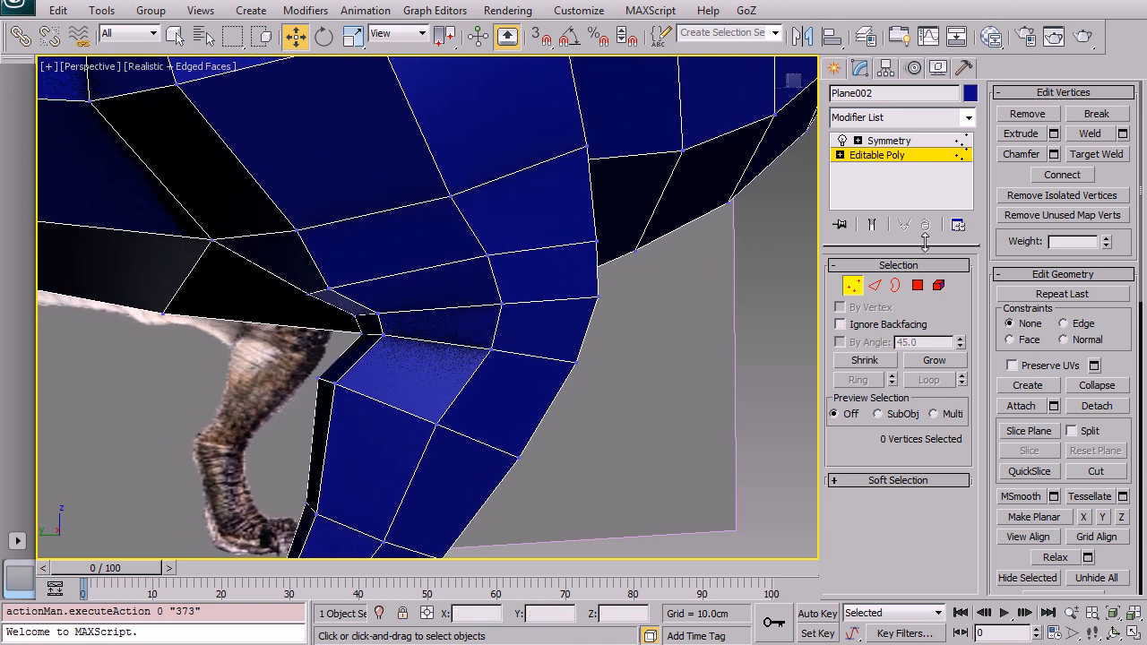
# Step: Switch to edge level, select the horizontal edge loop across the upper thigh and remove it
pyautogui.click(876, 285)
pyautogui.click(506, 254)
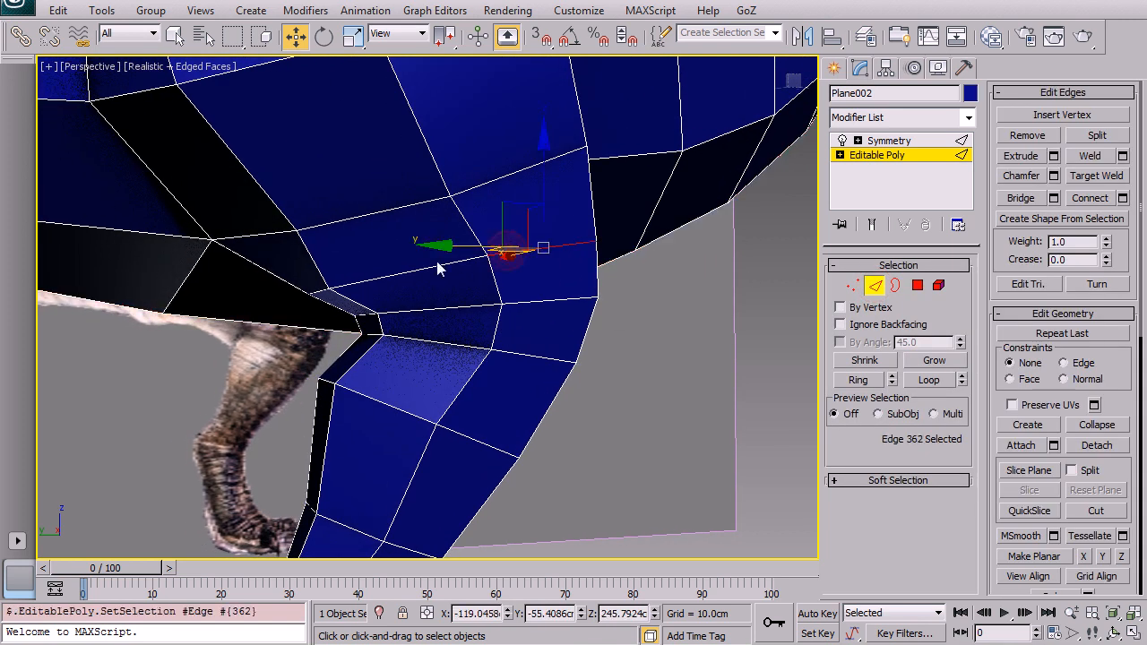
pyautogui.doubleClick(427, 269)
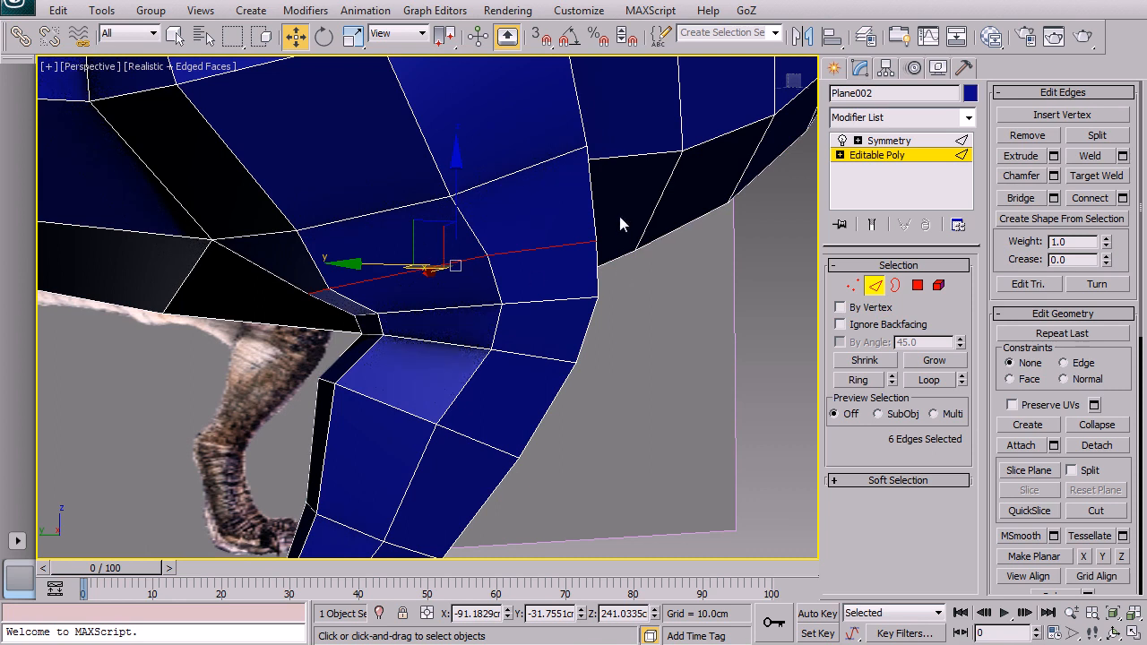
pyautogui.keyDown('alt'); pyautogui.moveTo(594, 248); pyautogui.dragTo(557, 250, button='middle'); pyautogui.keyUp('alt')
pyautogui.click(558, 251)
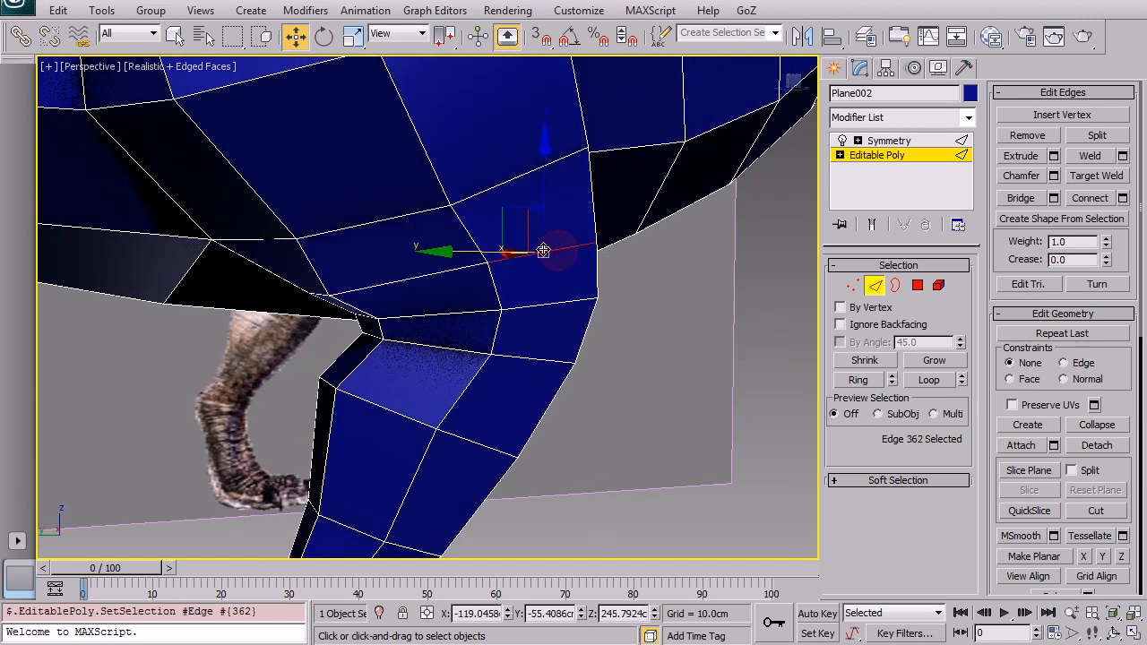
pyautogui.doubleClick(415, 282)
pyautogui.keyDown('alt'); pyautogui.moveTo(411, 271); pyautogui.dragTo(431, 283, button='middle'); pyautogui.keyUp('alt')
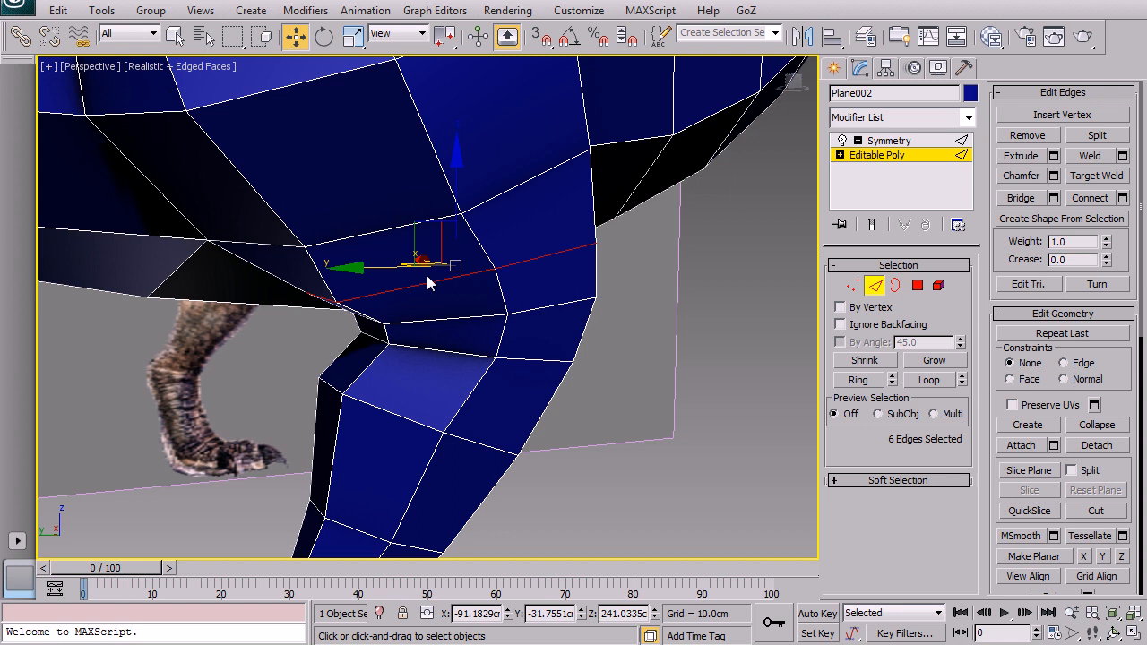
pyautogui.press('BackSpace')
# Step: Examine the thigh and belly edges in the perspective view from different angles
pyautogui.scroll(-6, 359, 285)
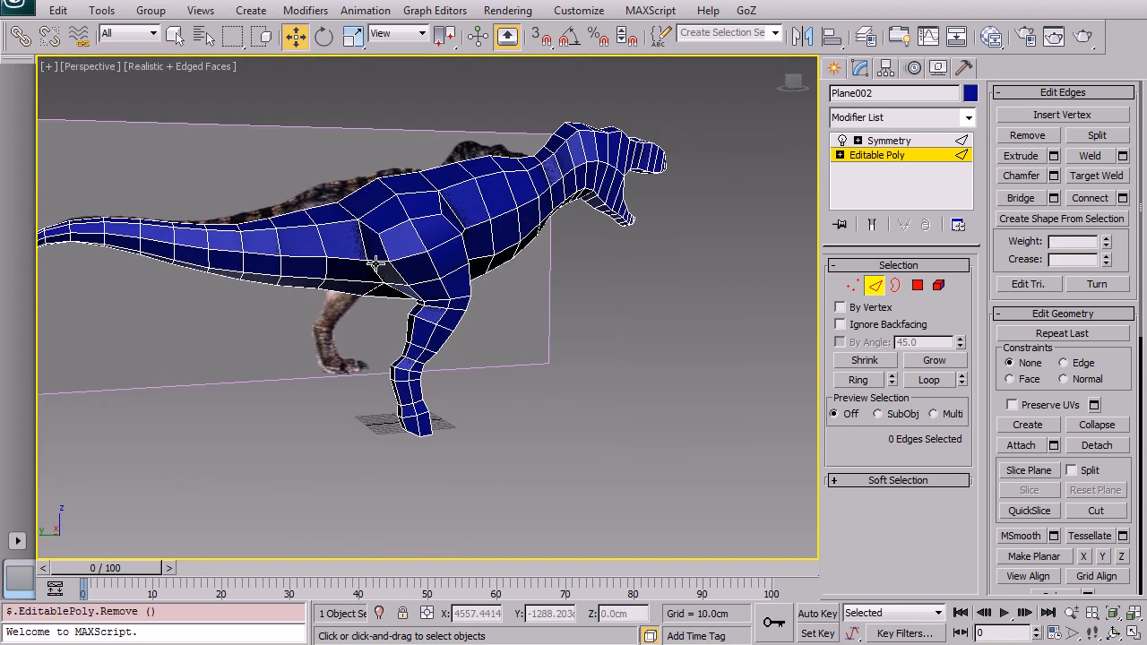
pyautogui.scroll(3, 389, 272)
pyautogui.keyDown('alt'); pyautogui.moveTo(388, 272); pyautogui.dragTo(478, 309, button='middle'); pyautogui.keyUp('alt')
pyautogui.click(481, 291)
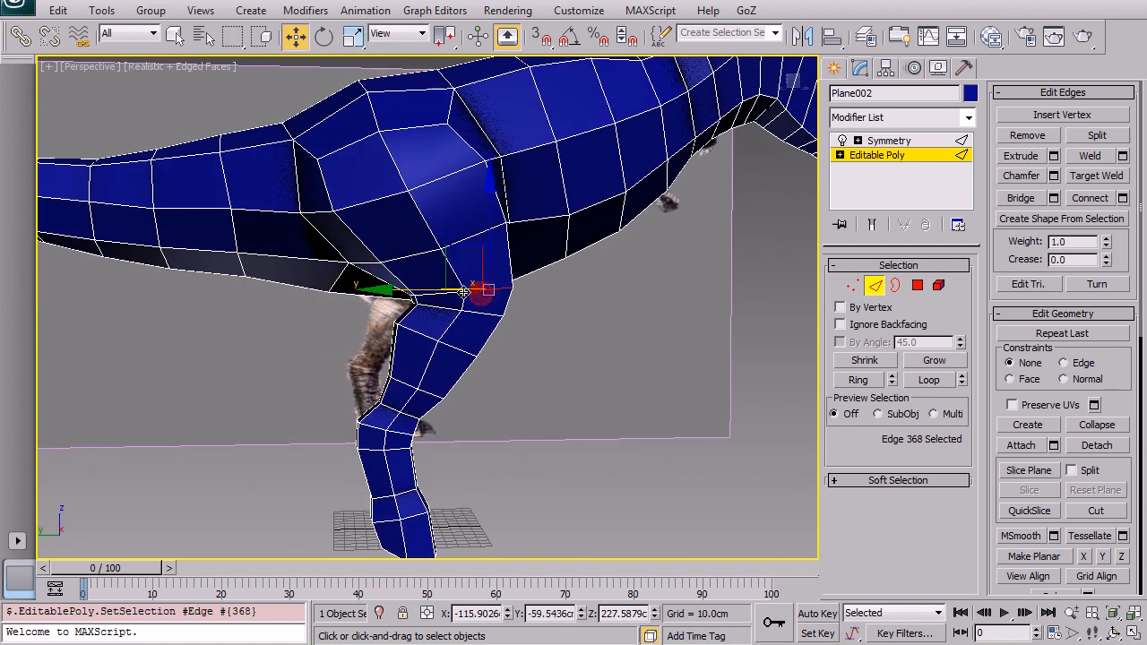
pyautogui.click(573, 358)
pyautogui.moveTo(573, 359); pyautogui.dragTo(261, 394, button='middle')
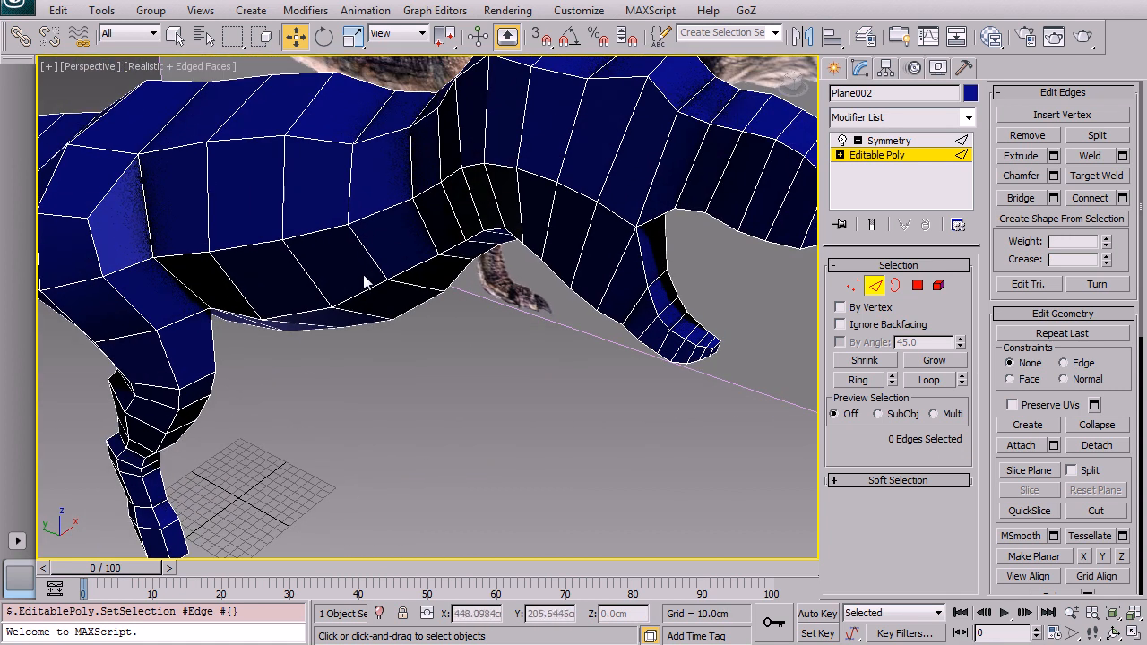
# Step: Select the end polygon at the front of the foot and extrude it forward about 27 cm in the side view
pyautogui.moveTo(481, 324); pyautogui.dragTo(624, 237, button='middle')
pyautogui.scroll(4, 624, 237)
pyautogui.moveTo(588, 362); pyautogui.dragTo(593, 170, button='middle')
pyautogui.click(917, 287)
pyautogui.keyDown('alt'); pyautogui.moveTo(712, 193); pyautogui.dragTo(738, 305, button='middle'); pyautogui.keyUp('alt')
pyautogui.click(696, 302)
pyautogui.click(465, 373)
pyautogui.moveTo(465, 374); pyautogui.dragTo(468, 240, button='middle')
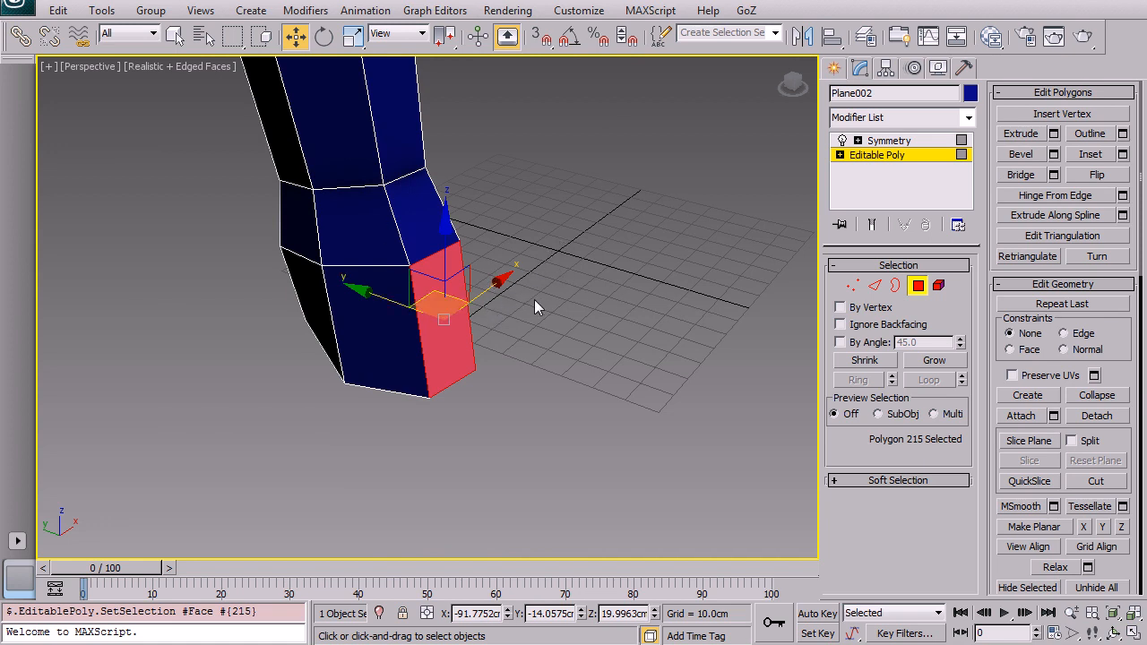
pyautogui.hotkey('alt', 'w')
pyautogui.moveTo(368, 396); pyautogui.dragTo(348, 418, button='middle')
pyautogui.scroll(3, 362, 385)
pyautogui.hotkey('alt', 'w')
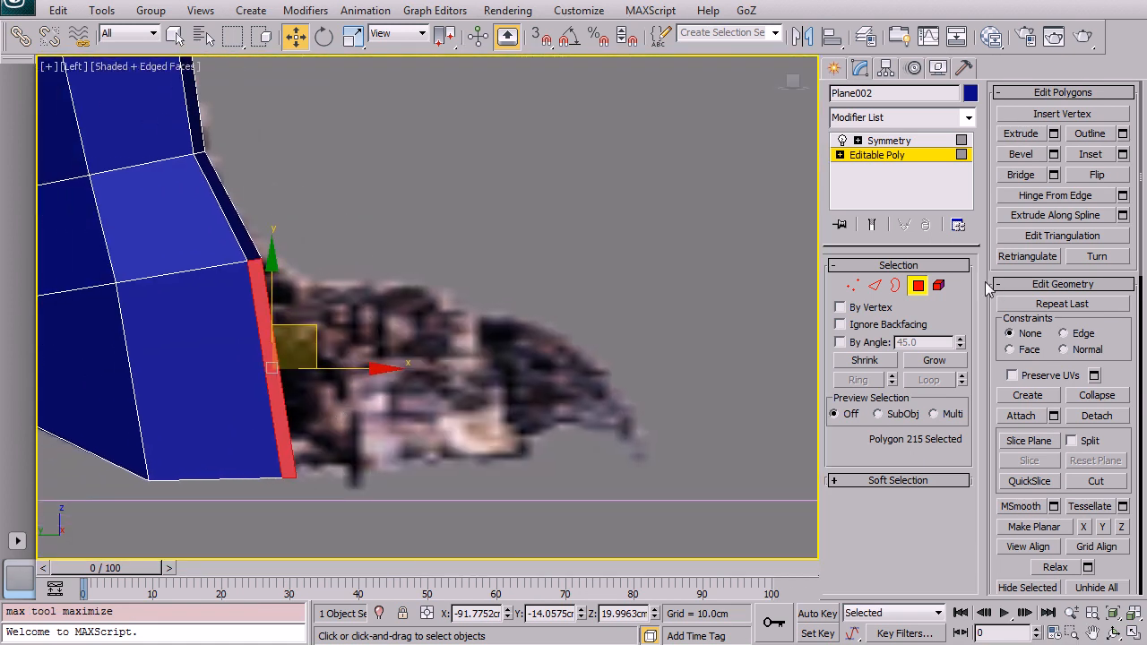
pyautogui.click(1021, 134)
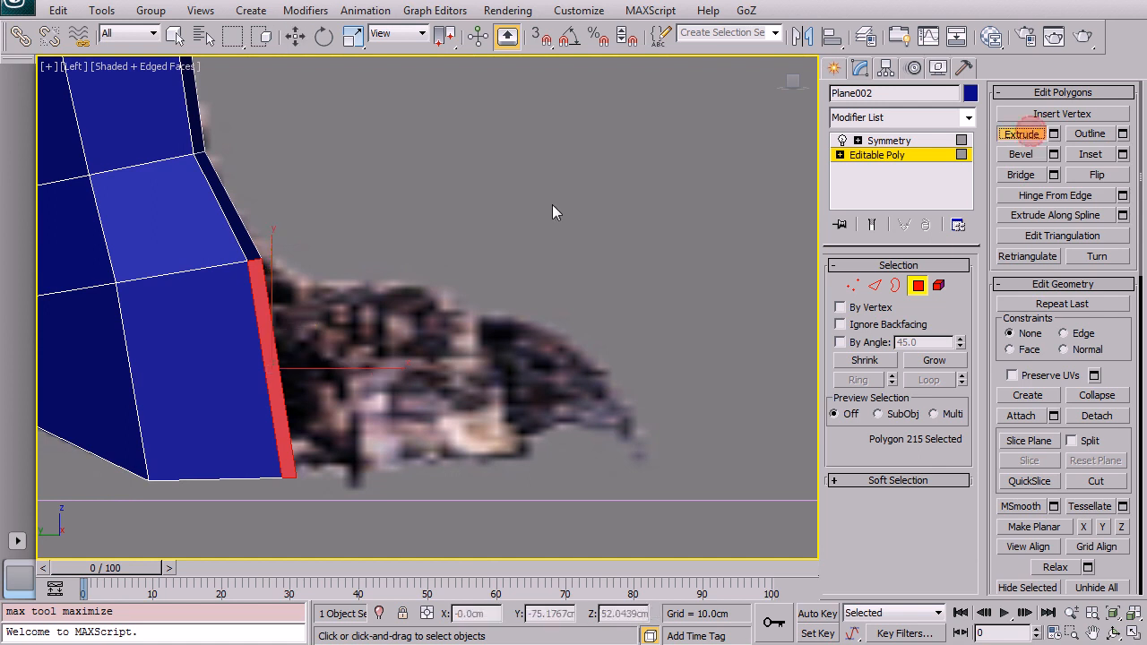
pyautogui.click(402, 613)
pyautogui.moveTo(431, 350); pyautogui.dragTo(435, 192)
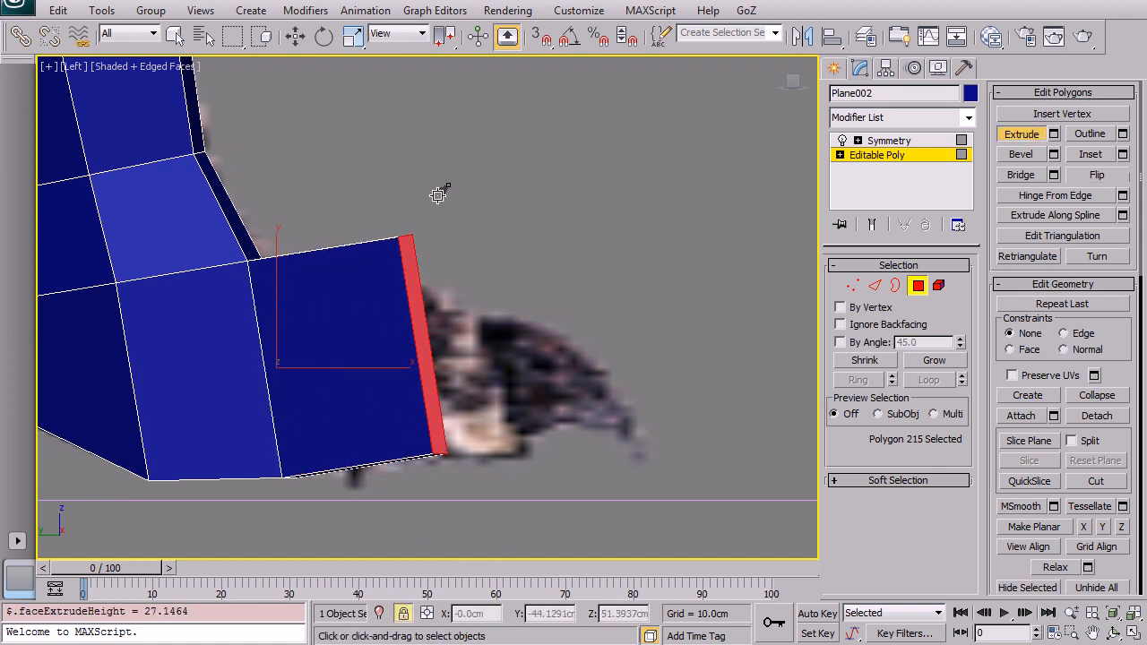
pyautogui.rightClick(478, 207)
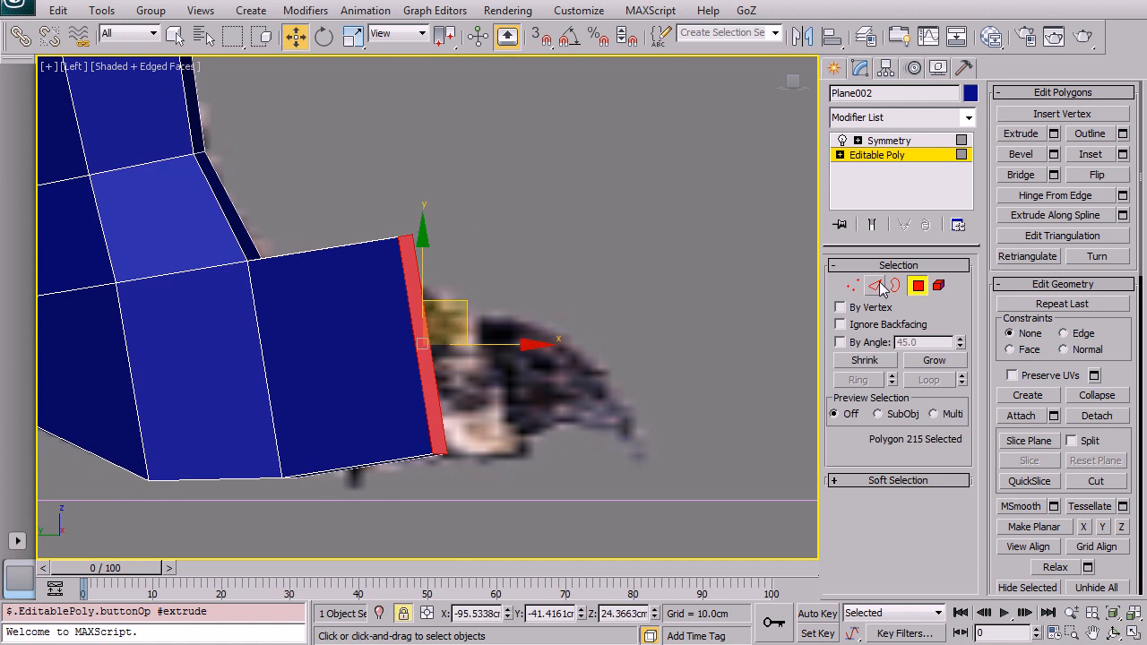
# Step: Flatten the extruded toe polygon along Y and nudge it back slightly
pyautogui.scroll(-5, 1109, 333)
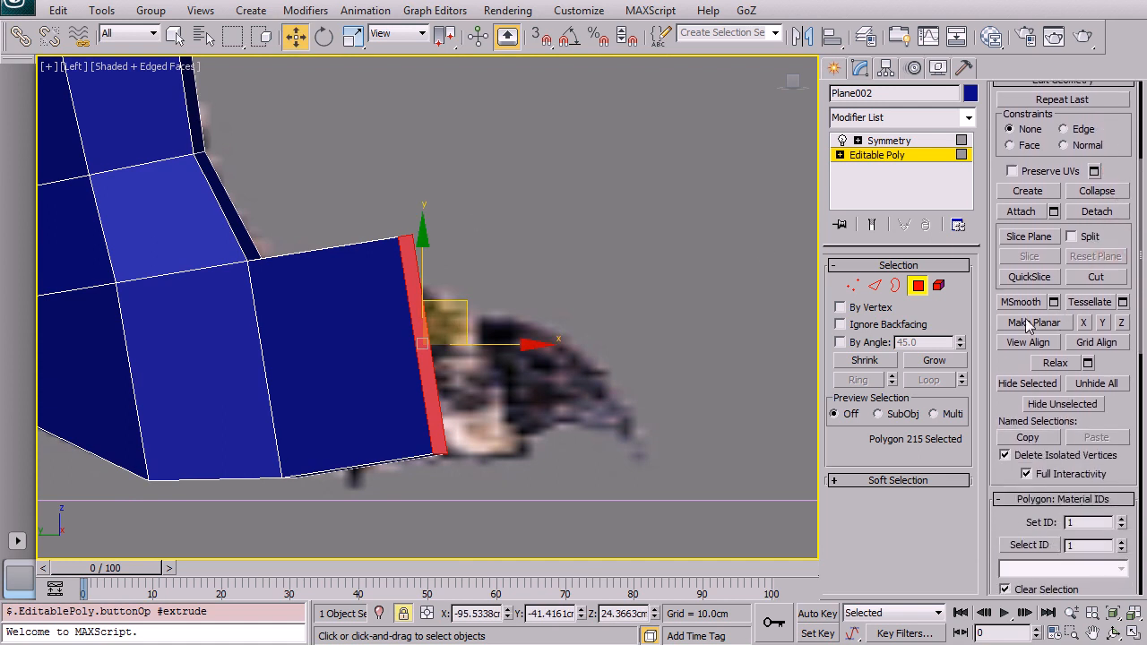
pyautogui.click(1103, 322)
pyautogui.moveTo(453, 310)
pyautogui.mouseDown()
pyautogui.moveTo(421, 306)
pyautogui.moveTo(443, 312)
pyautogui.mouseUp()
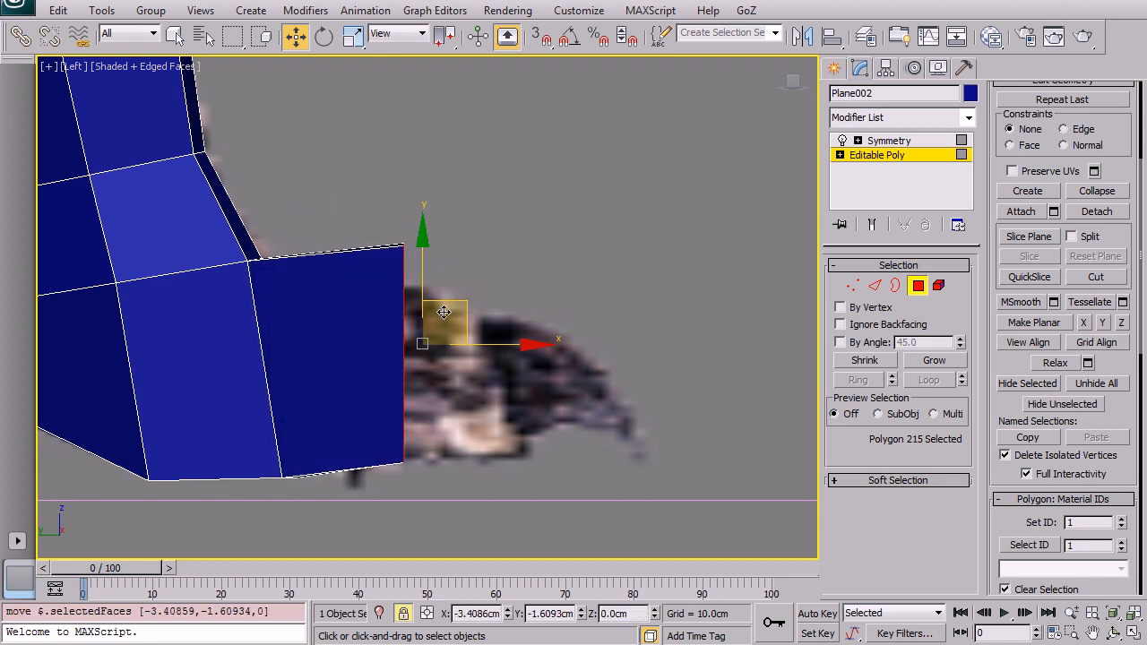
# Step: Move the toe polygon sideways in the front view to line it up with the leg
pyautogui.hotkey('alt', 'w')
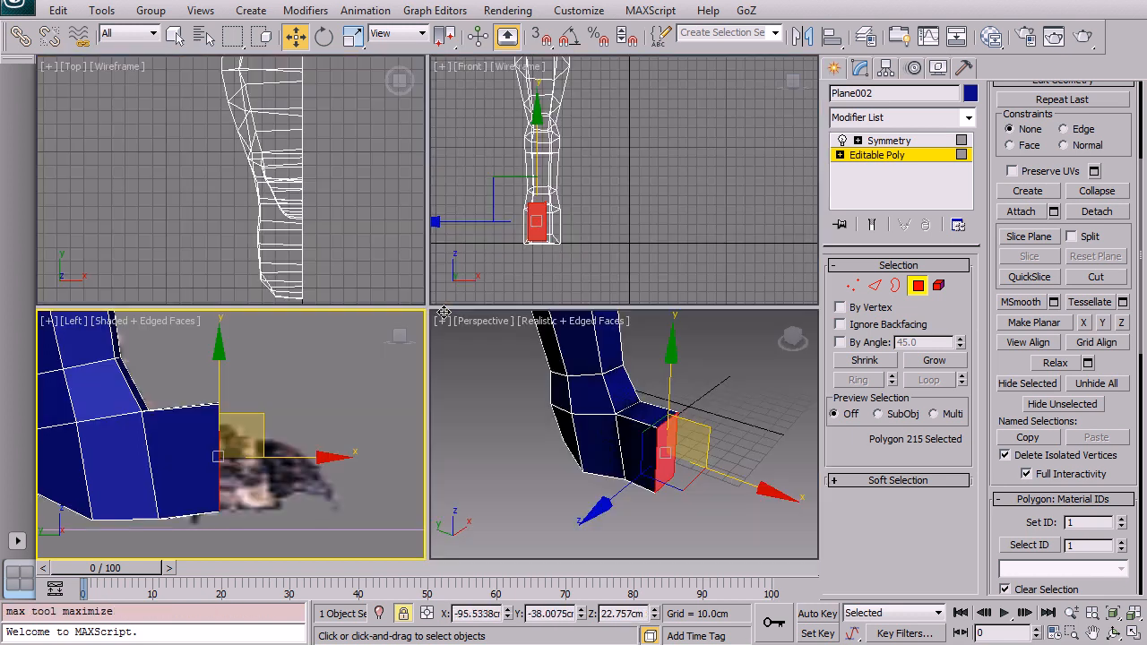
pyautogui.moveTo(587, 206); pyautogui.dragTo(611, 196, button='middle')
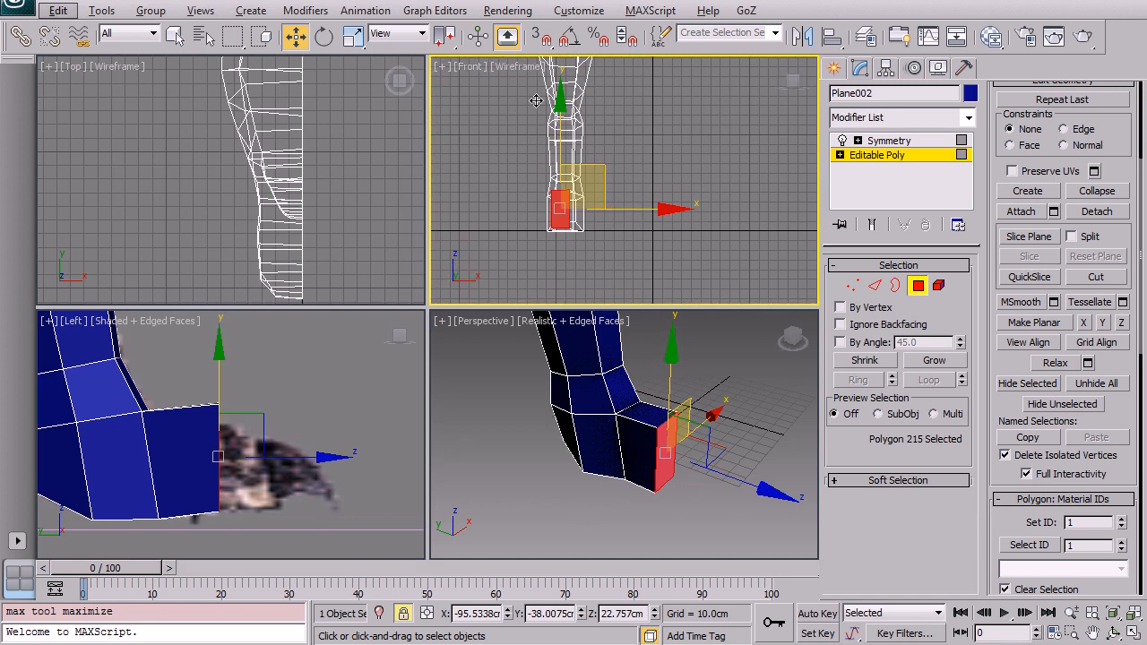
pyautogui.moveTo(528, 128); pyautogui.dragTo(550, 143, button='middle')
pyautogui.hotkey('alt', 'w')
pyautogui.scroll(3, 473, 334)
pyautogui.moveTo(473, 333); pyautogui.dragTo(490, 240, button='middle')
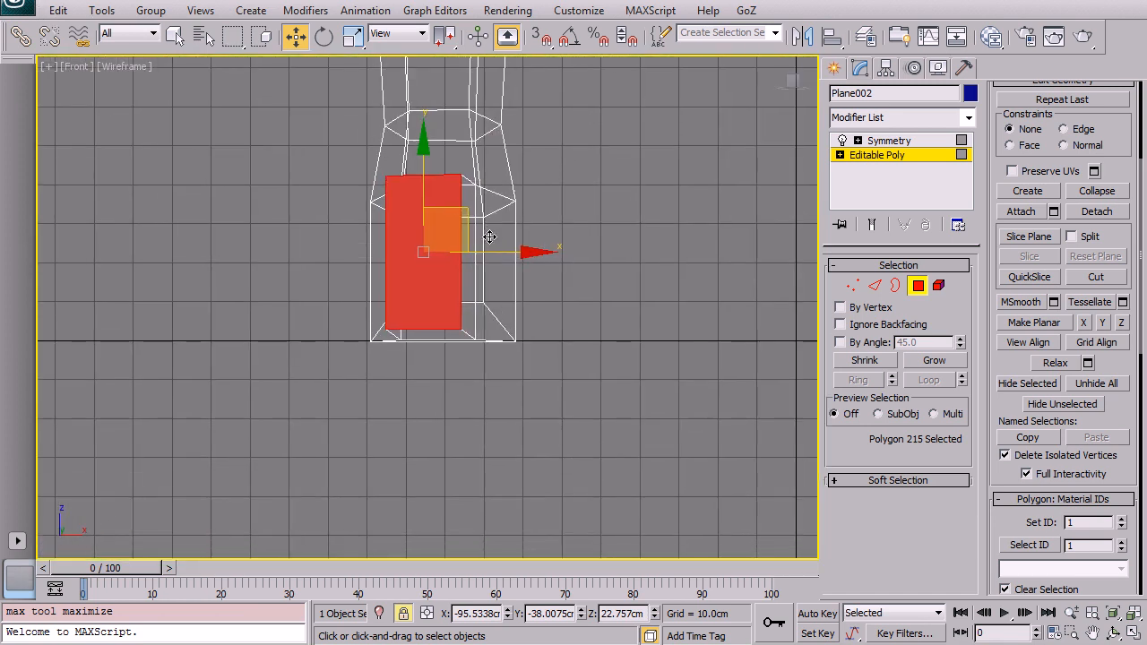
pyautogui.moveTo(465, 212); pyautogui.dragTo(484, 224)
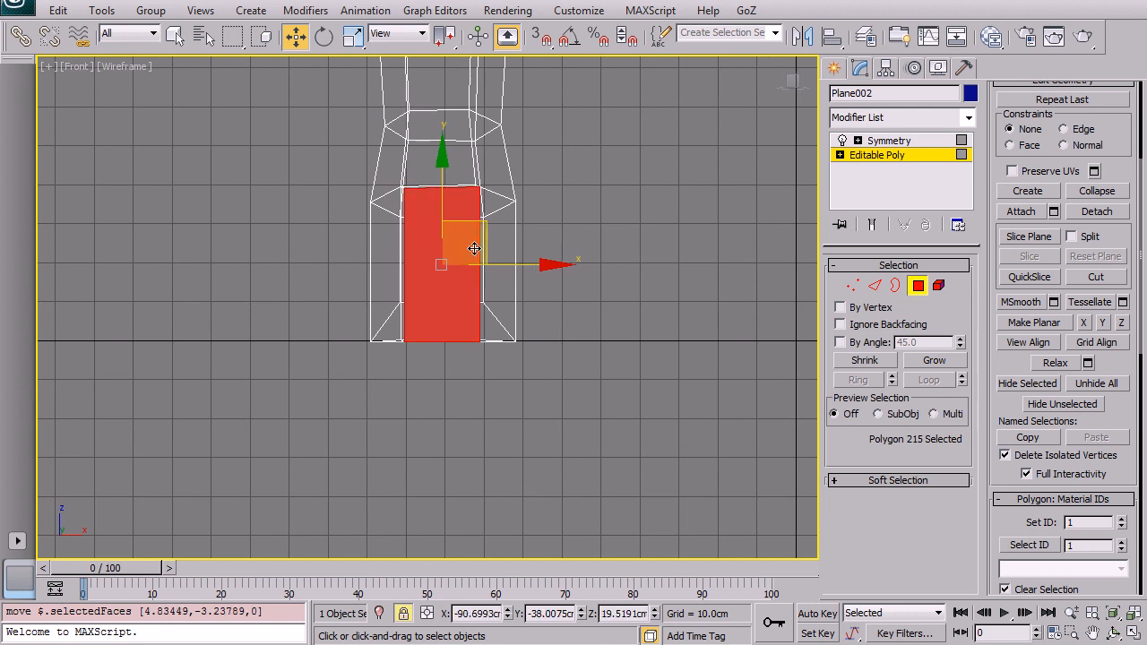
pyautogui.hotkey('alt', 'w')
pyautogui.moveTo(311, 401); pyautogui.dragTo(332, 397, button='middle')
pyautogui.hotkey('alt', 'w')
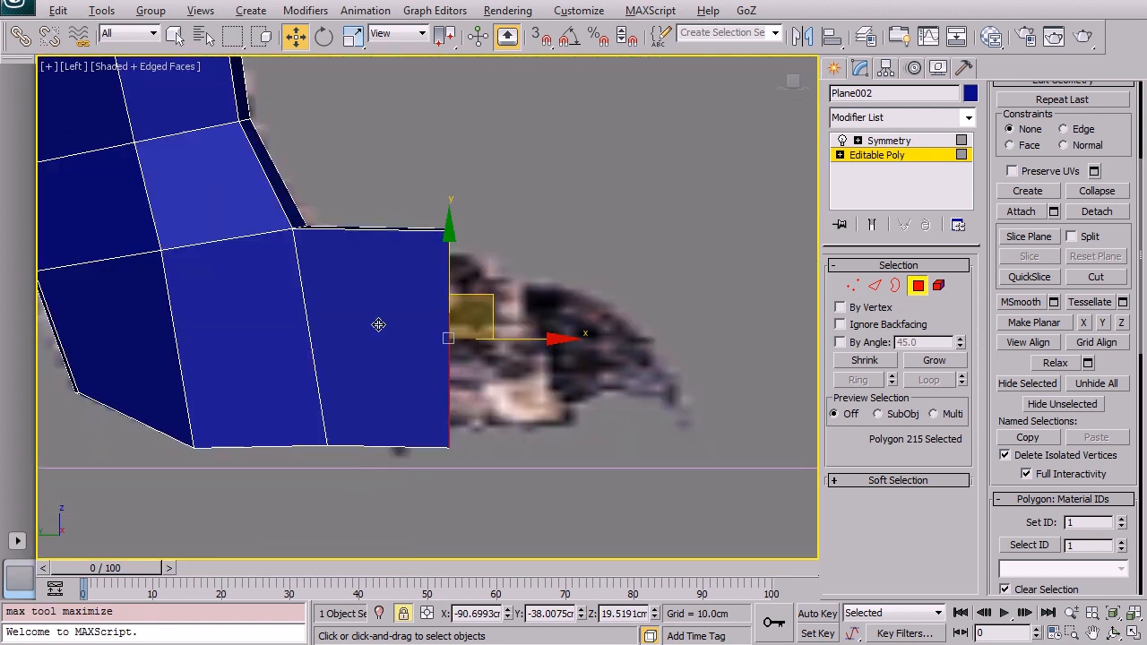
pyautogui.moveTo(378, 322); pyautogui.dragTo(364, 343, button='middle')
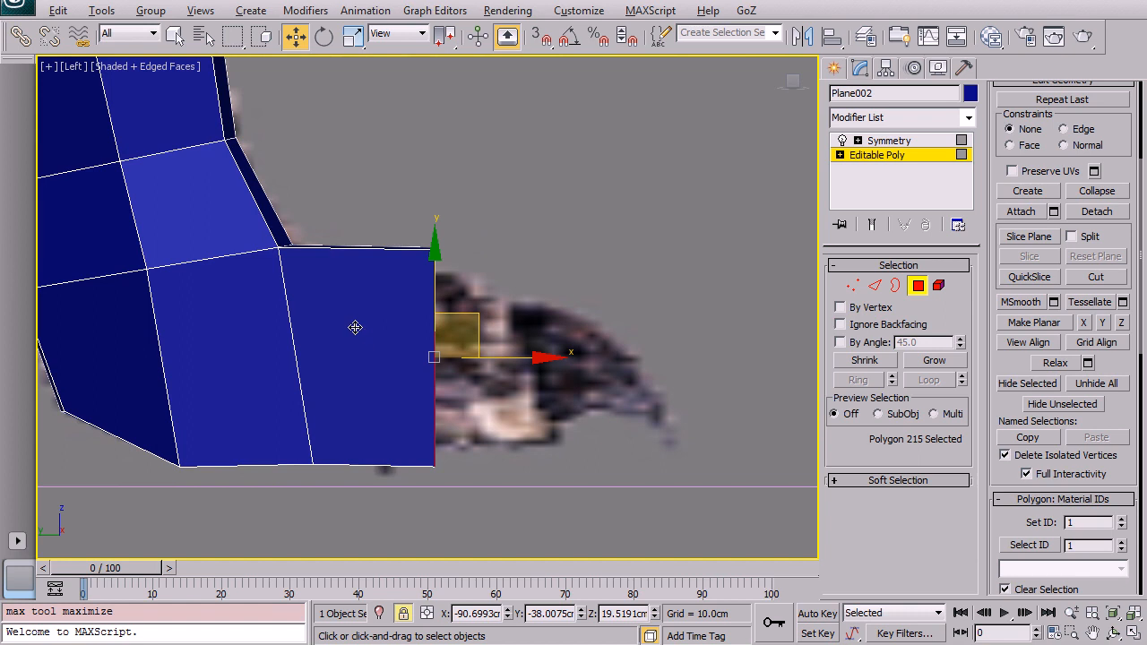
# Step: Turn on see-through display, then scale and reposition the toe polygon to fit the reference toe
pyautogui.hotkey('alt', 'x')
pyautogui.press('r')
pyautogui.moveTo(448, 333); pyautogui.dragTo(465, 368)
pyautogui.press('w')
pyautogui.moveTo(473, 318); pyautogui.dragTo(461, 325)
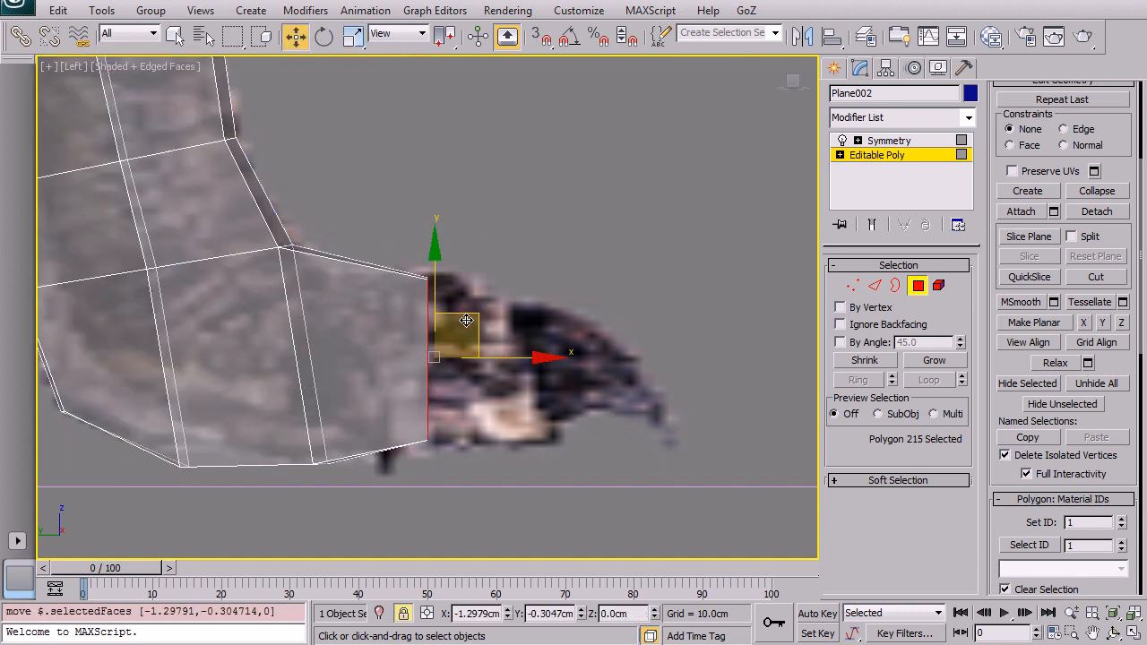
# Step: Extrude the toe polygon forward again, then rotate and scale the new end to follow the toe
pyautogui.press('r')
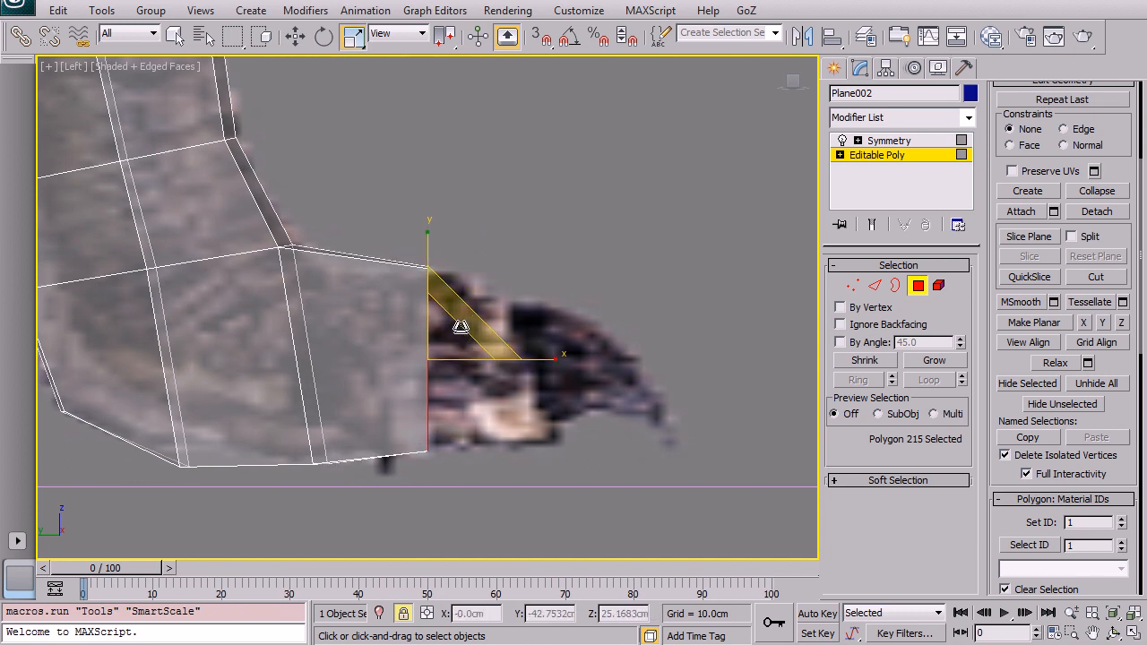
pyautogui.hotkey('shift', 'e')
pyautogui.moveTo(537, 319); pyautogui.dragTo(507, 210)
pyautogui.press('e')
pyautogui.moveTo(591, 284); pyautogui.dragTo(590, 252)
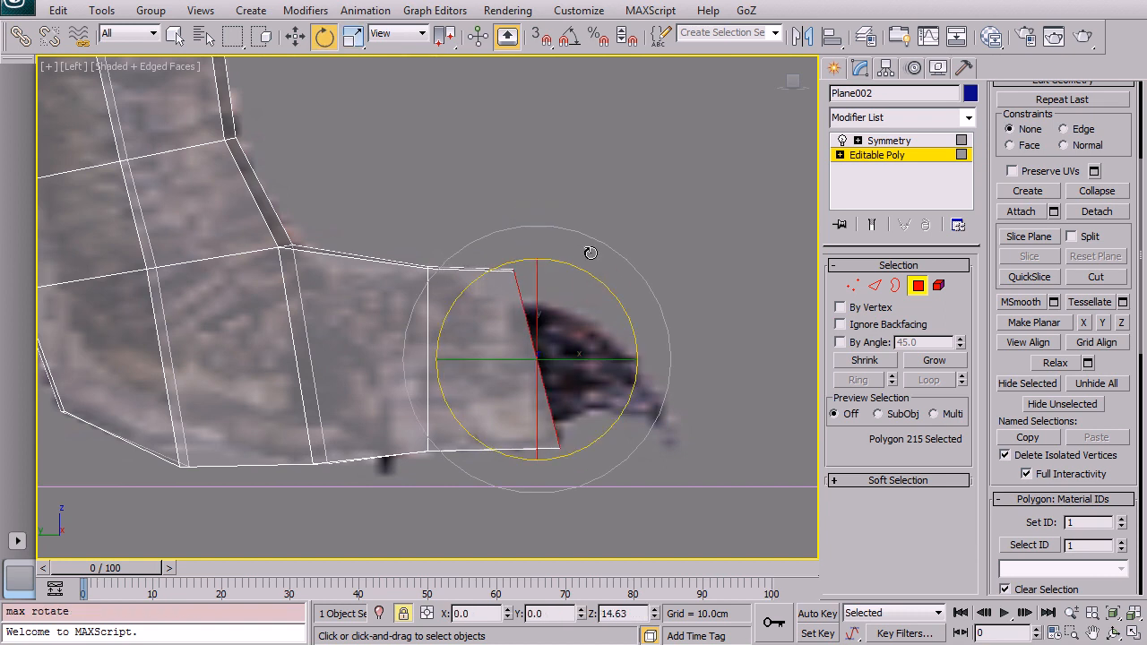
pyautogui.press('r')
pyautogui.moveTo(546, 338); pyautogui.dragTo(576, 326)
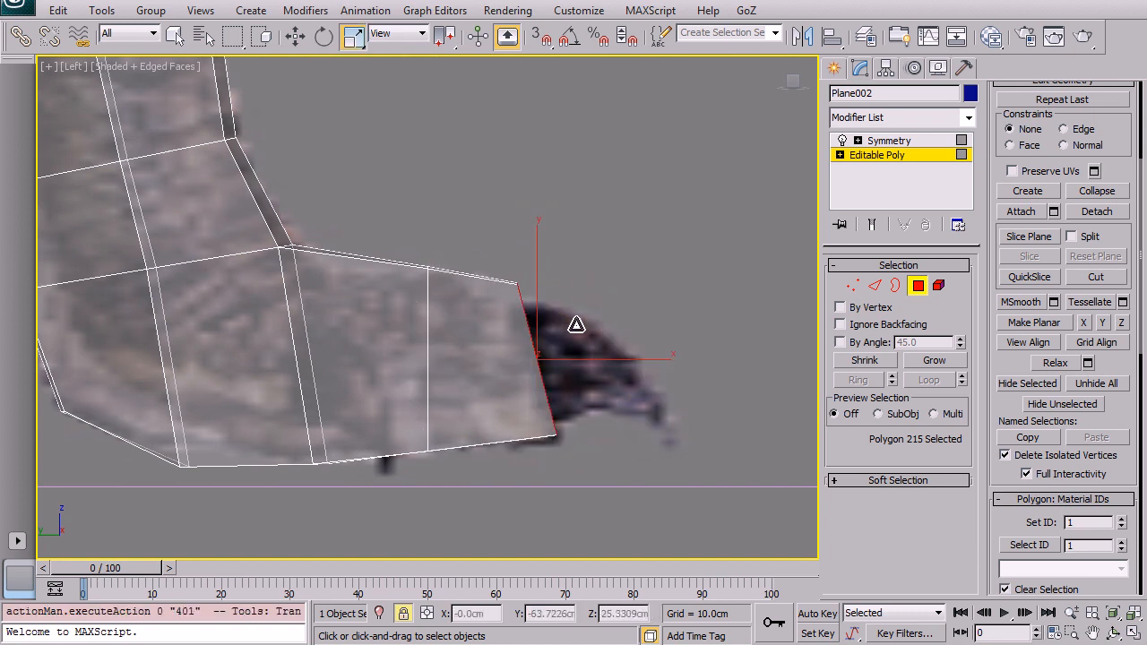
# Step: Reposition the new toe end polygon to match the reference image
pyautogui.press('w')
pyautogui.click(535, 342)
pyautogui.press('x')
pyautogui.click(537, 346)
pyautogui.moveTo(552, 344); pyautogui.dragTo(562, 327)
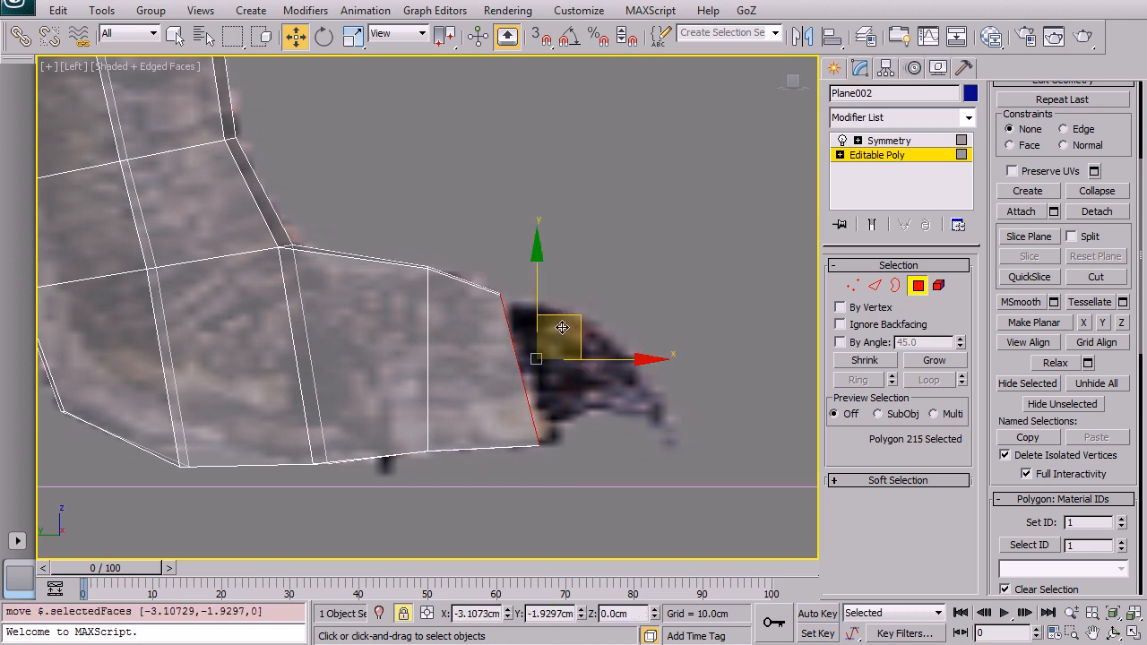
pyautogui.hotkey('alt', 'w')
pyautogui.hotkey('alt', 'w')
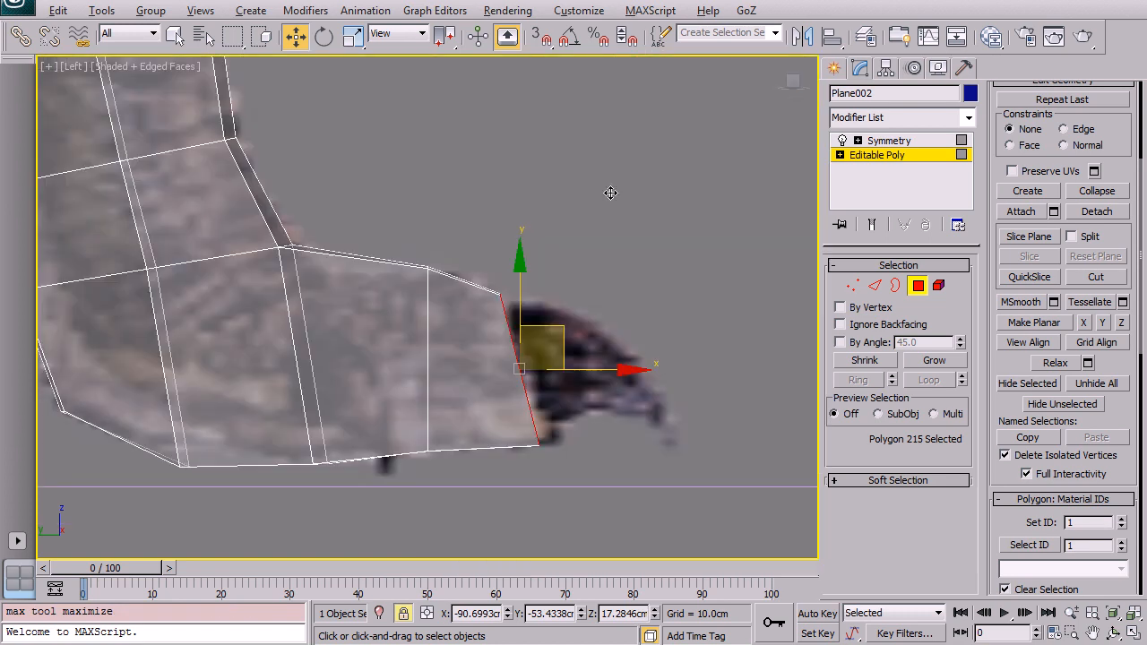
# Step: Extrude another toe segment, then rotate, scale and move it along the claw
pyautogui.hotkey('shift', 'e')
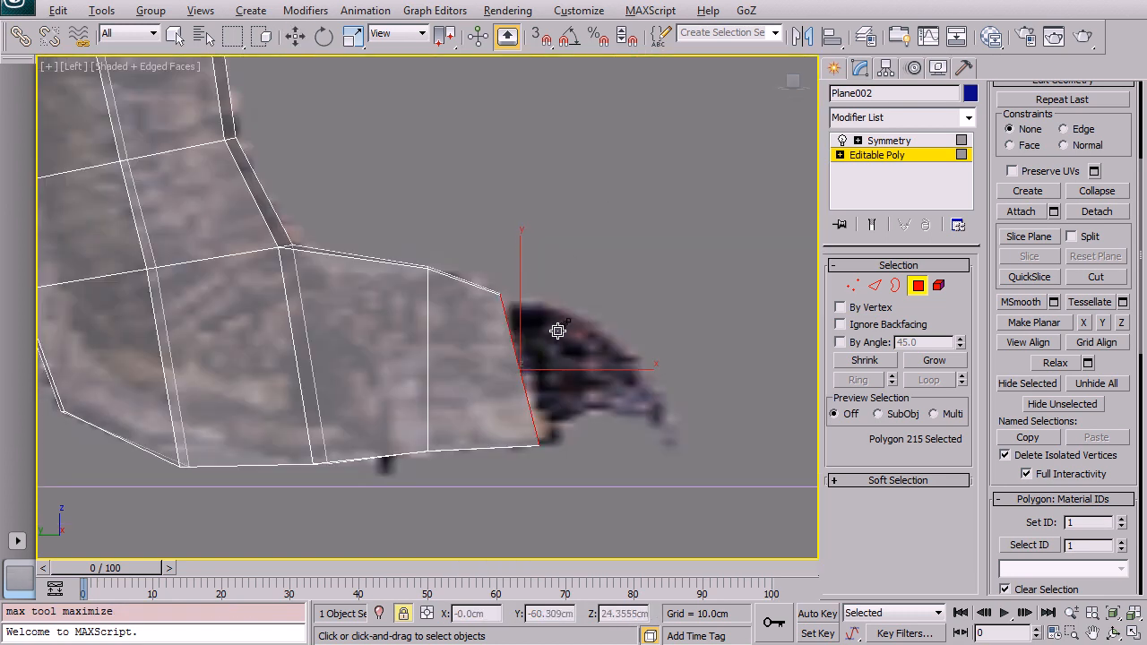
pyautogui.moveTo(546, 346); pyautogui.dragTo(557, 266)
pyautogui.rightClick(602, 285)
pyautogui.press('e')
pyautogui.moveTo(670, 296); pyautogui.dragTo(677, 328)
pyautogui.press('r')
pyautogui.moveTo(610, 355); pyautogui.dragTo(607, 387)
pyautogui.press('w')
pyautogui.moveTo(631, 307); pyautogui.dragTo(634, 322)
pyautogui.press('r')
pyautogui.press('e')
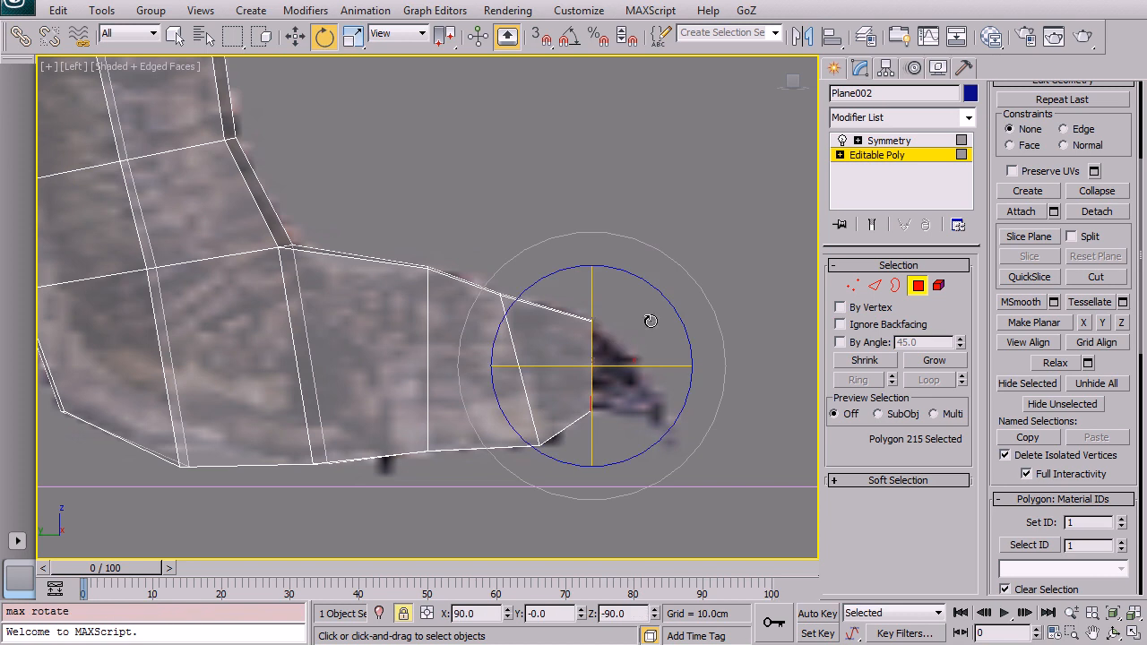
# Step: Extrude a final segment and scale it down to a pointed claw tip
pyautogui.moveTo(687, 256); pyautogui.dragTo(613, 201, button='middle')
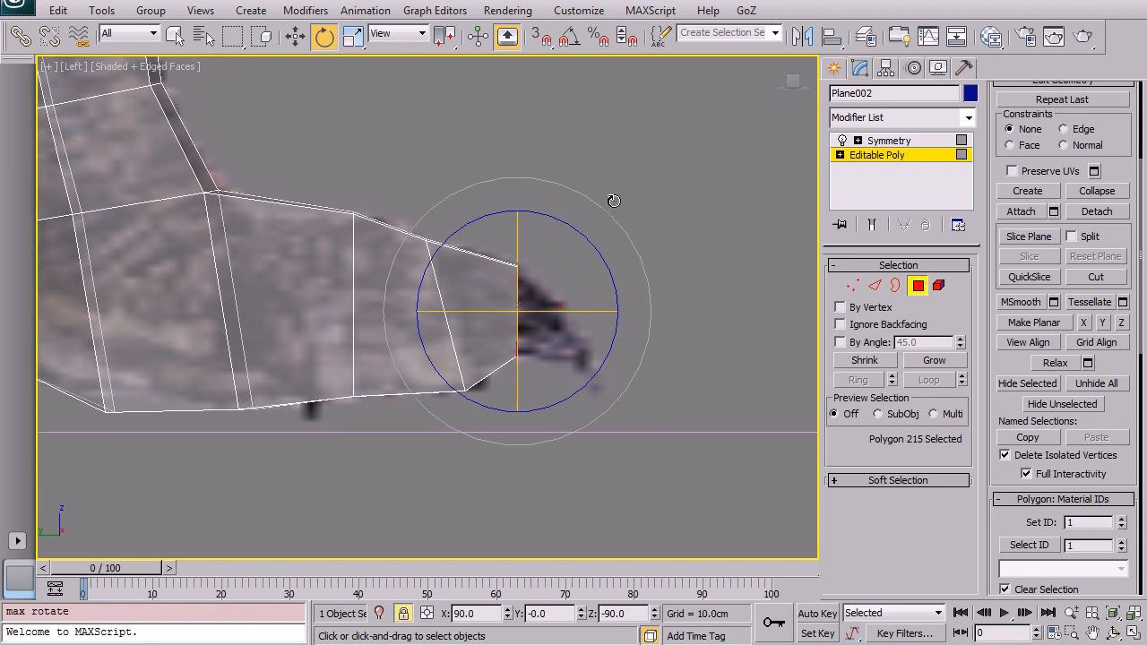
pyautogui.hotkey('shift', 'e')
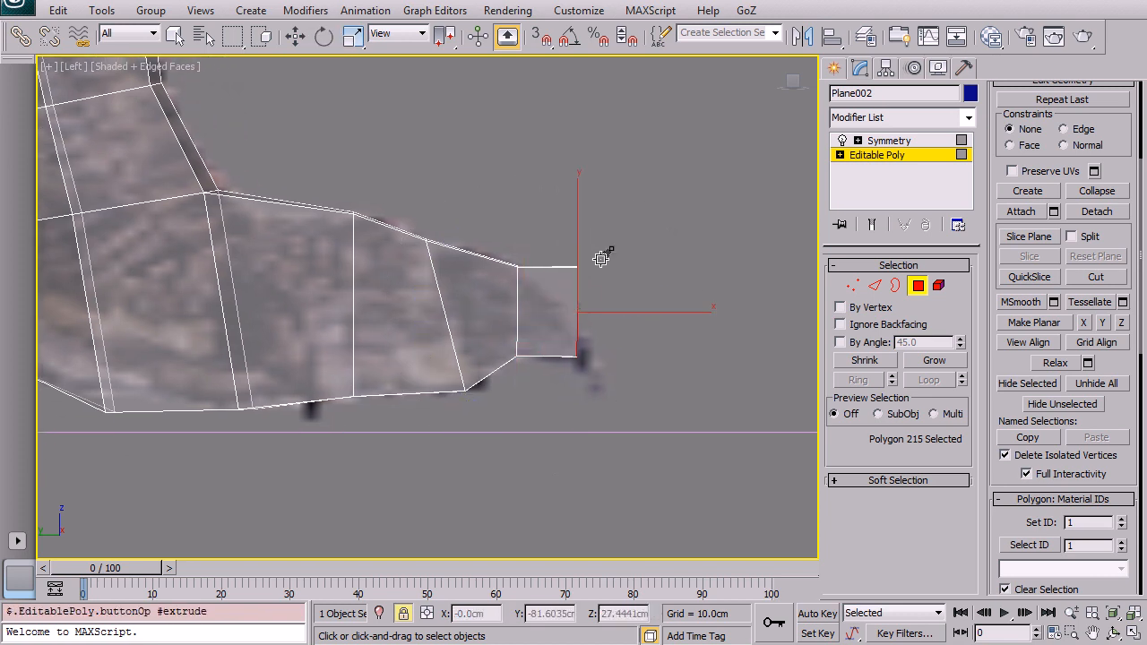
pyautogui.moveTo(658, 249); pyautogui.dragTo(587, 361)
pyautogui.press('r')
pyautogui.press('w')
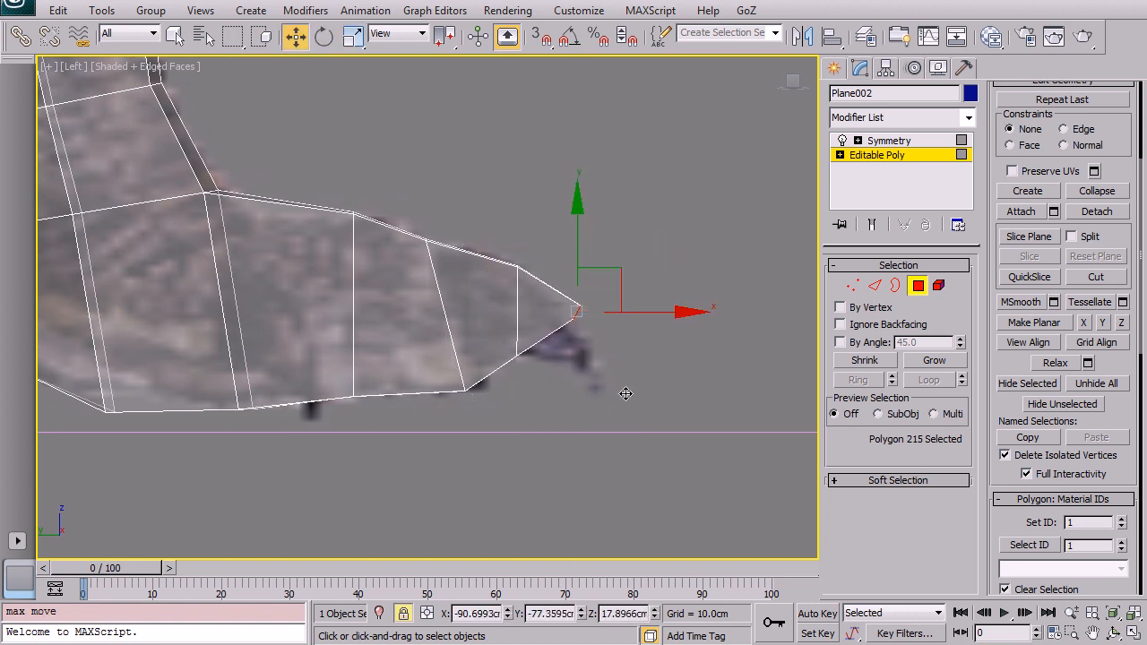
pyautogui.moveTo(623, 271); pyautogui.dragTo(645, 339)
pyautogui.moveTo(460, 225); pyautogui.dragTo(556, 257, button='middle')
# Step: Switch to vertex level and move the toe's upper and lower vertices to match the reference outline
pyautogui.click(852, 285)
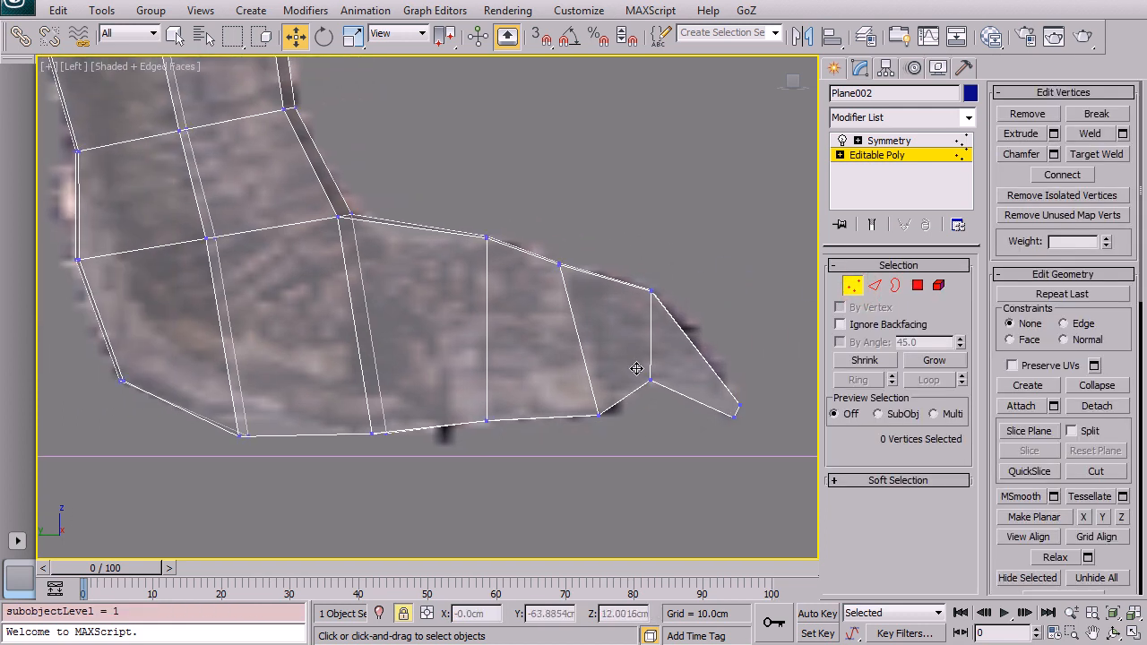
pyautogui.moveTo(666, 426); pyautogui.dragTo(699, 347)
pyautogui.moveTo(575, 303); pyautogui.dragTo(575, 301)
pyautogui.moveTo(597, 243); pyautogui.dragTo(613, 206)
pyautogui.moveTo(458, 198); pyautogui.dragTo(499, 249)
pyautogui.moveTo(521, 193); pyautogui.dragTo(518, 181)
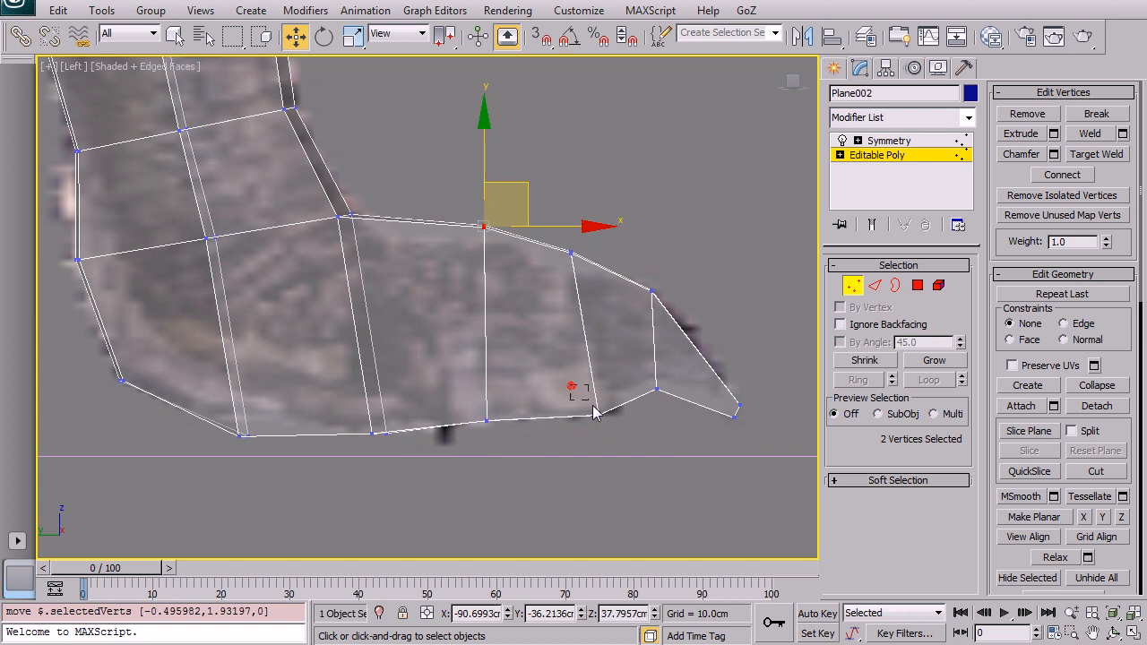
pyautogui.moveTo(570, 385); pyautogui.dragTo(627, 430)
pyautogui.moveTo(618, 376); pyautogui.dragTo(609, 376)
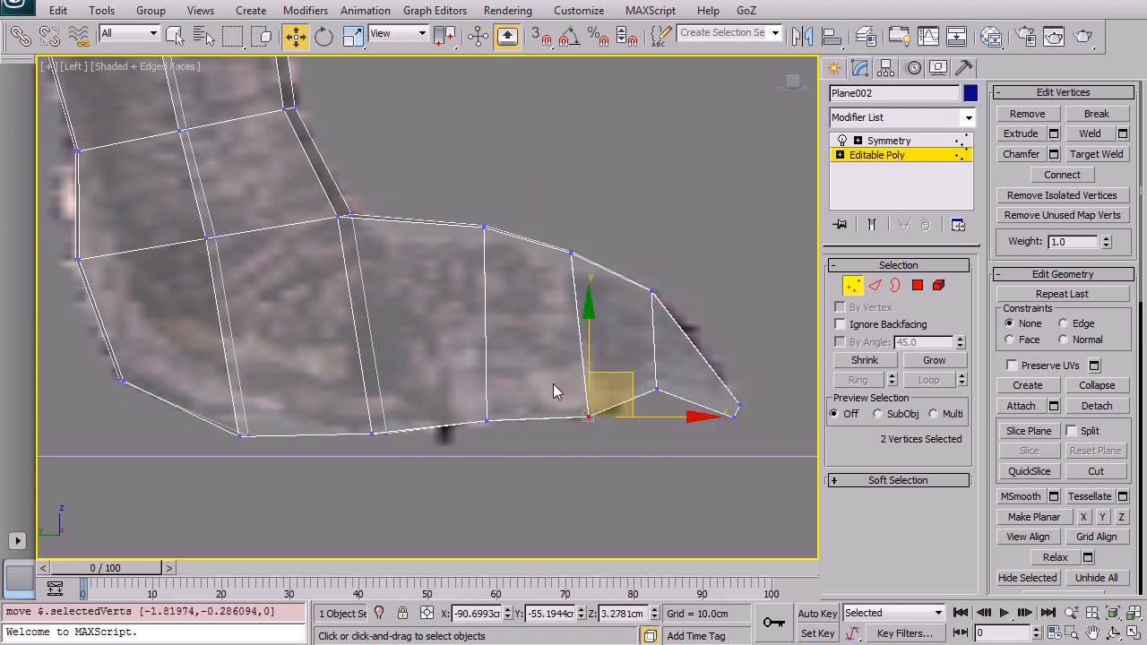
# Step: Scale the claw tip vertices together and adjust their position in the other views
pyautogui.moveTo(396, 402); pyautogui.dragTo(417, 330, button='middle')
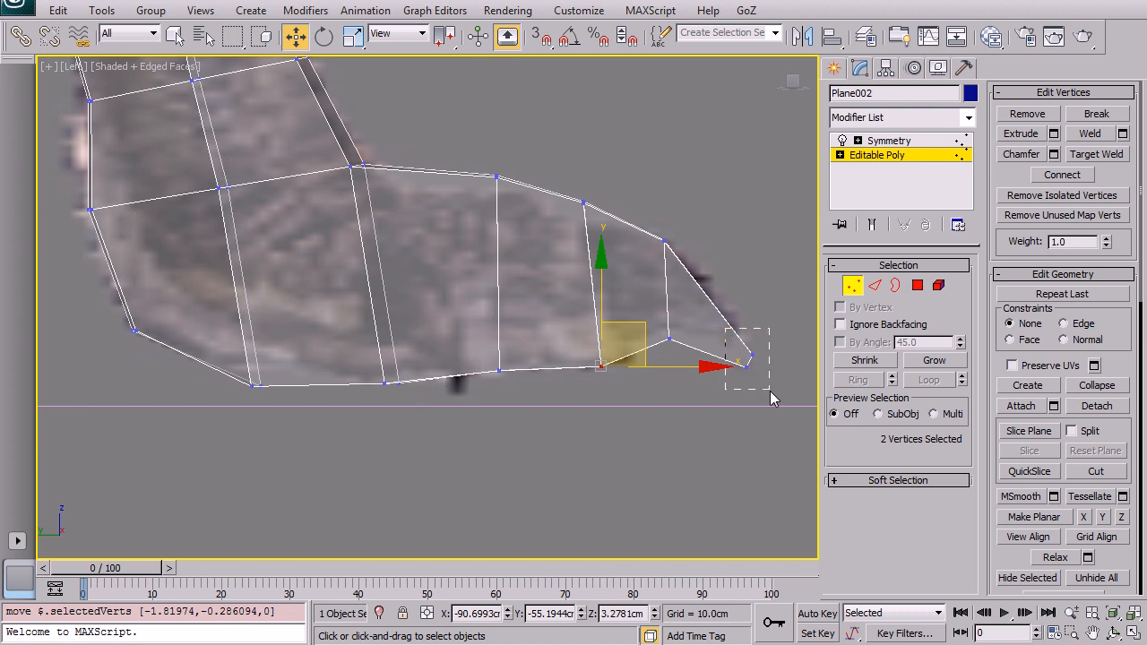
pyautogui.moveTo(768, 394); pyautogui.dragTo(768, 396)
pyautogui.press('r')
pyautogui.moveTo(770, 351); pyautogui.dragTo(762, 436)
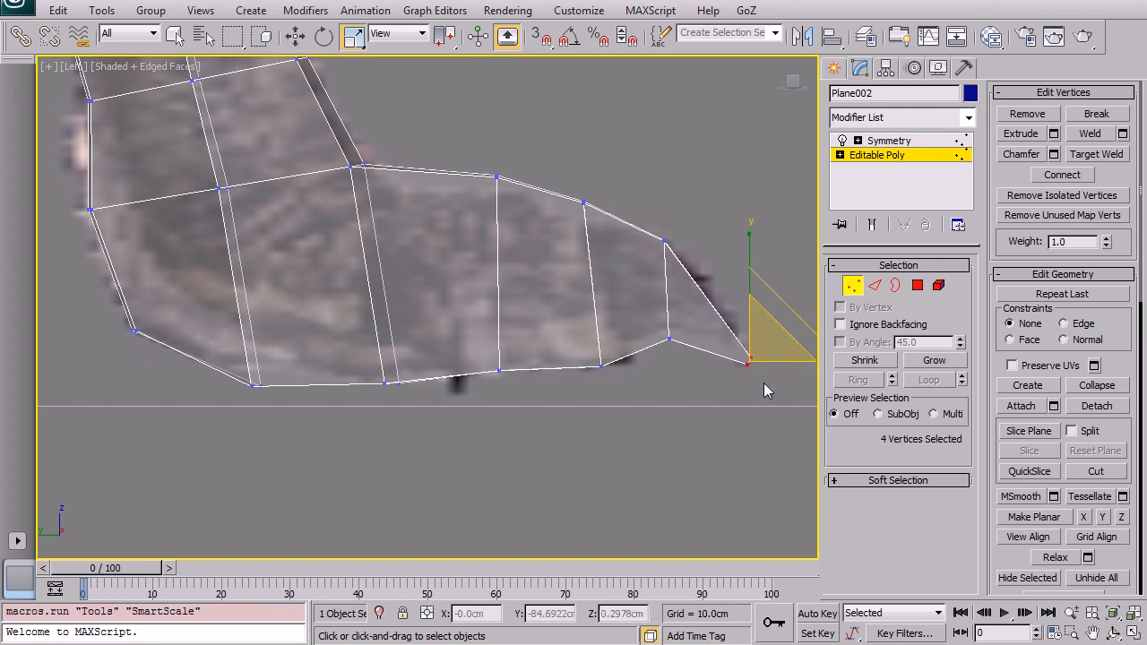
pyautogui.click(759, 194)
pyautogui.moveTo(741, 279); pyautogui.dragTo(695, 263, button='middle')
pyautogui.hotkey('alt', 'w')
pyautogui.moveTo(661, 455)
pyautogui.mouseDown(button='middle')
pyautogui.moveTo(655, 473)
pyautogui.moveTo(649, 446)
pyautogui.mouseUp(button='middle')
pyautogui.hotkey('alt', 'w')
# Step: Turn off see-through, select a polygon on the side of the foot and extrude it outward to start a side toe
pyautogui.hotkey('alt', 'x')
pyautogui.scroll(-6, 627, 376)
pyautogui.keyDown('alt'); pyautogui.moveTo(595, 364); pyautogui.dragTo(524, 343, button='middle'); pyautogui.keyUp('alt')
pyautogui.scroll(6, 608, 353)
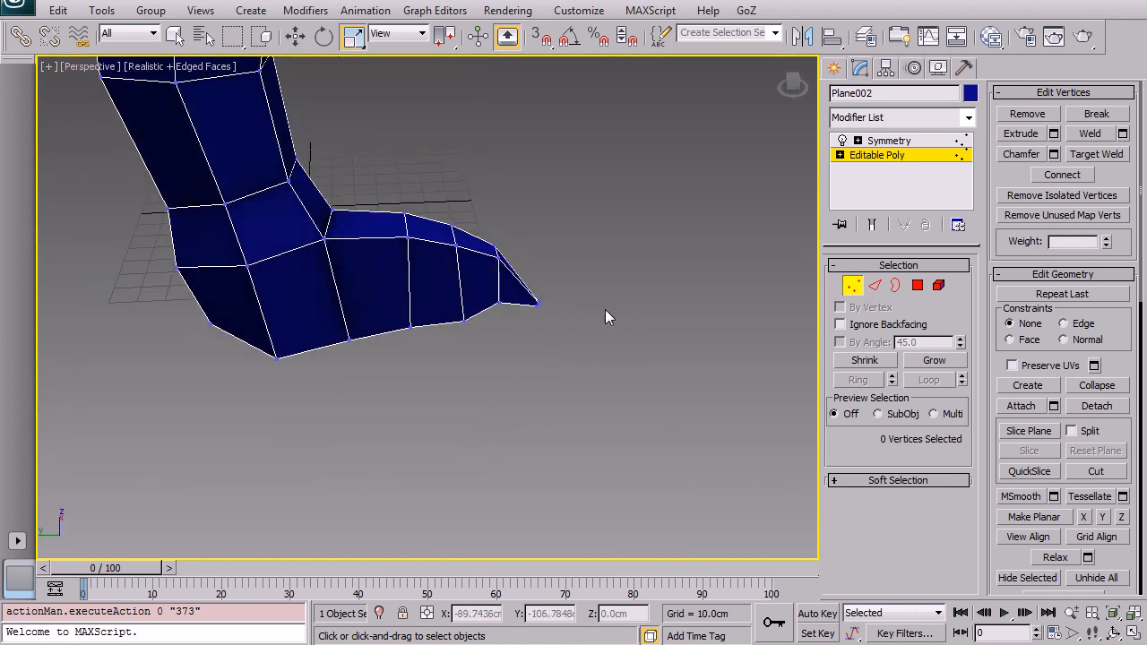
pyautogui.click(918, 285)
pyautogui.click(302, 313)
pyautogui.hotkey('alt', 'w')
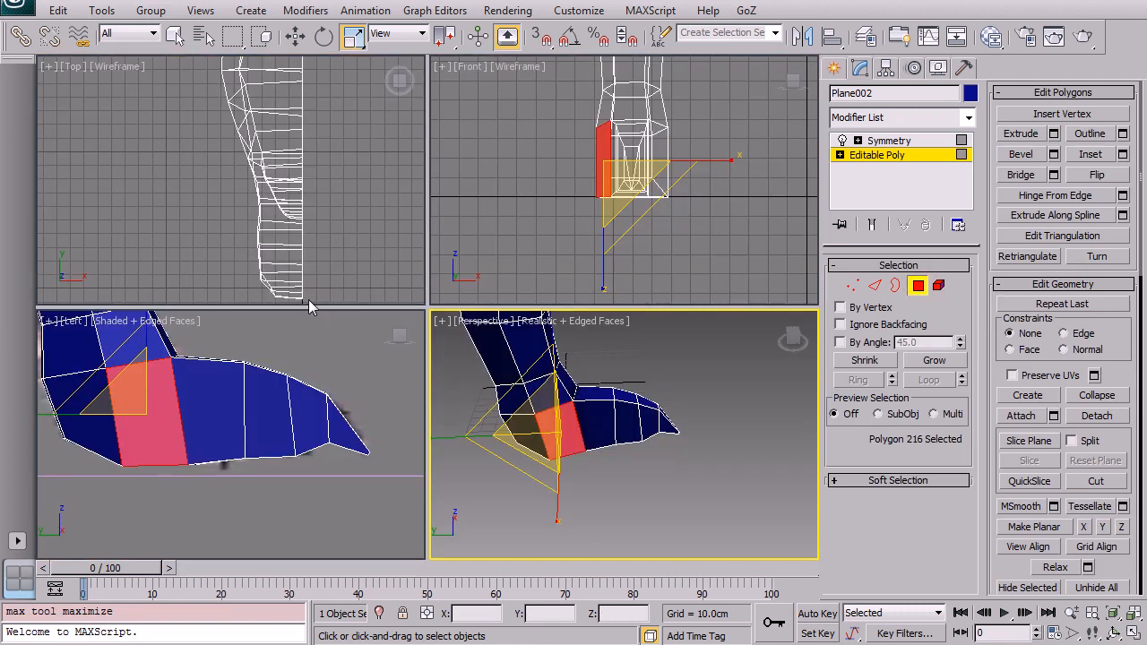
pyautogui.hotkey('alt', 'w')
pyautogui.hotkey('alt', 'w')
pyautogui.moveTo(289, 362); pyautogui.dragTo(248, 394, button='middle')
pyautogui.hotkey('alt', 'w')
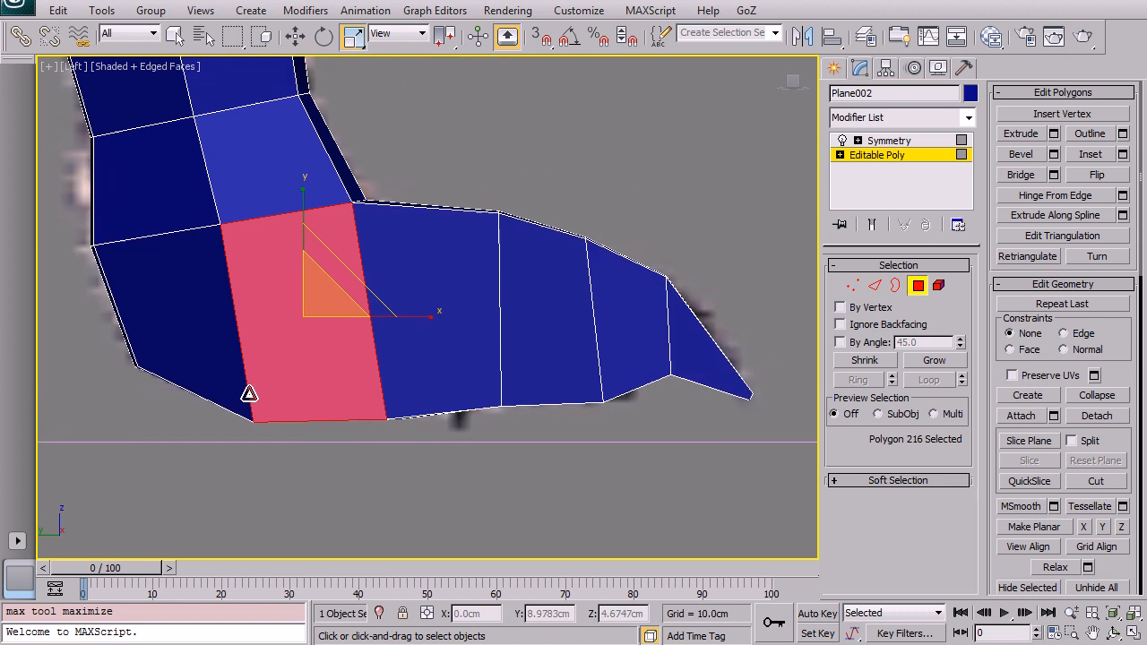
pyautogui.hotkey('shift', 'e')
pyautogui.moveTo(349, 341); pyautogui.dragTo(336, 79)
# Step: Scale, rotate and reposition the extruded side-toe polygon so it points outward from the foot
pyautogui.press('r')
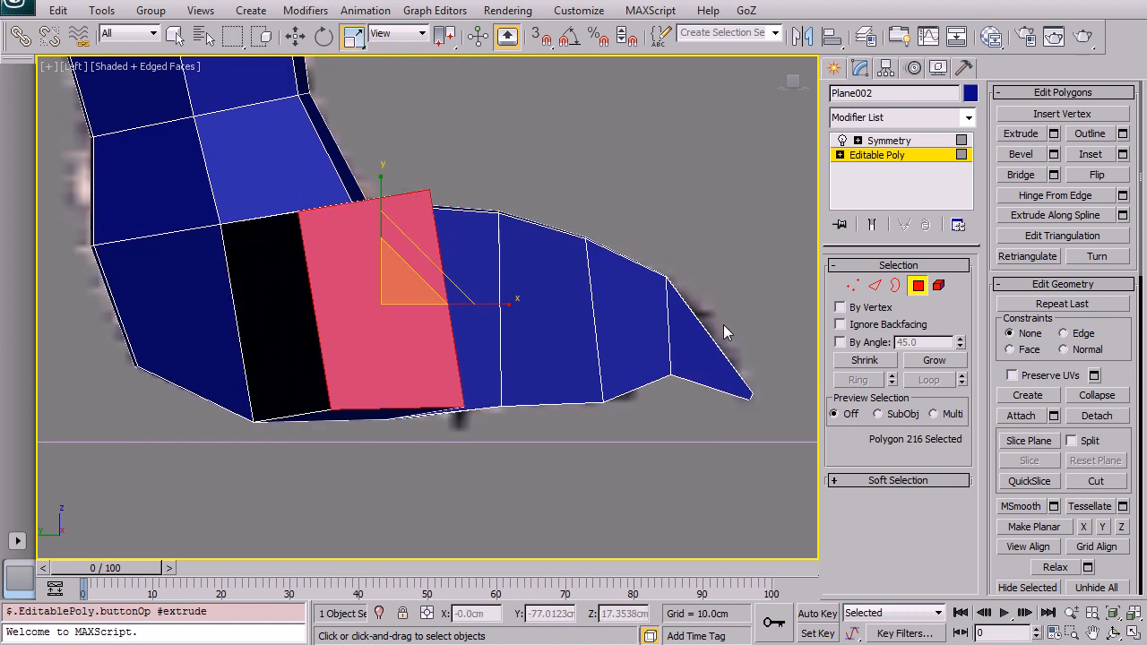
pyautogui.hotkey('alt', 'w')
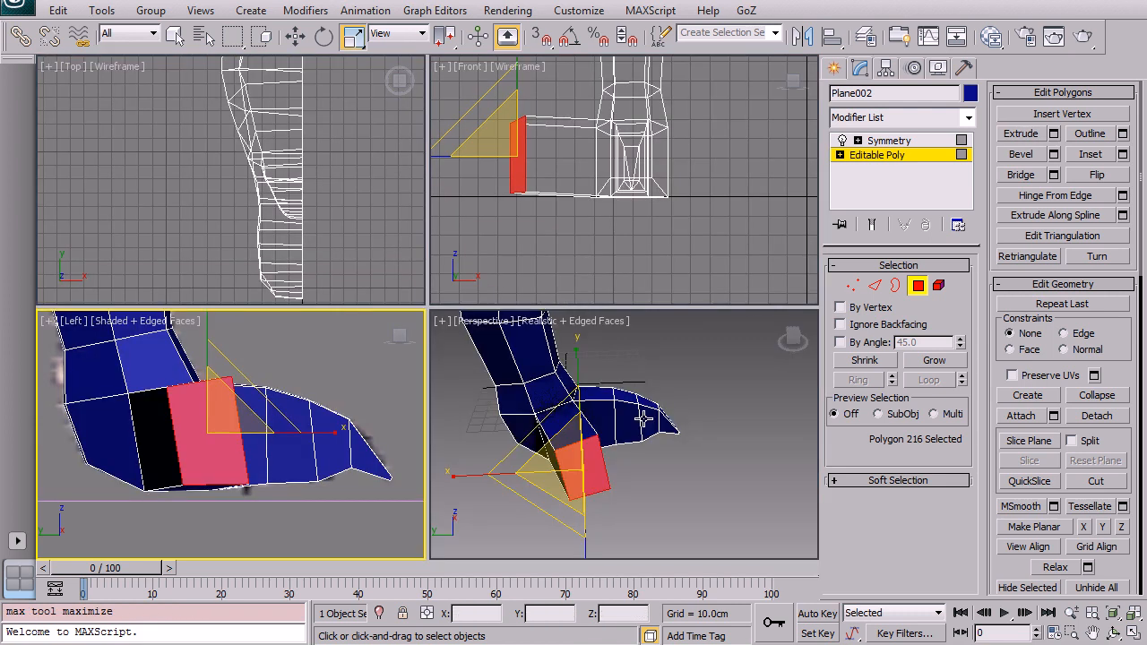
pyautogui.keyDown('alt'); pyautogui.moveTo(633, 393); pyautogui.dragTo(647, 409, button='middle'); pyautogui.keyUp('alt')
pyautogui.hotkey('alt', 'w')
pyautogui.keyDown('alt'); pyautogui.moveTo(580, 362); pyautogui.dragTo(486, 404, button='middle'); pyautogui.keyUp('alt')
pyautogui.press('e')
pyautogui.moveTo(367, 402); pyautogui.dragTo(424, 400)
pyautogui.press('x')
pyautogui.press('x')
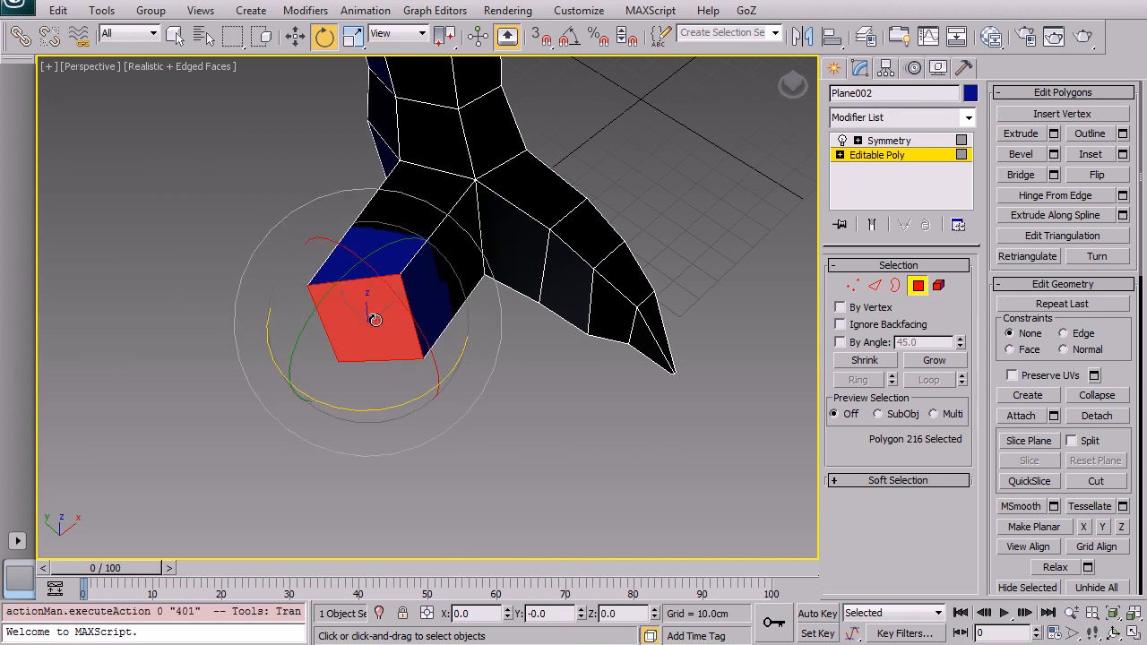
pyautogui.press('w')
pyautogui.moveTo(382, 287); pyautogui.dragTo(467, 244)
pyautogui.keyDown('alt'); pyautogui.moveTo(466, 243); pyautogui.dragTo(539, 308, button='middle'); pyautogui.keyUp('alt')
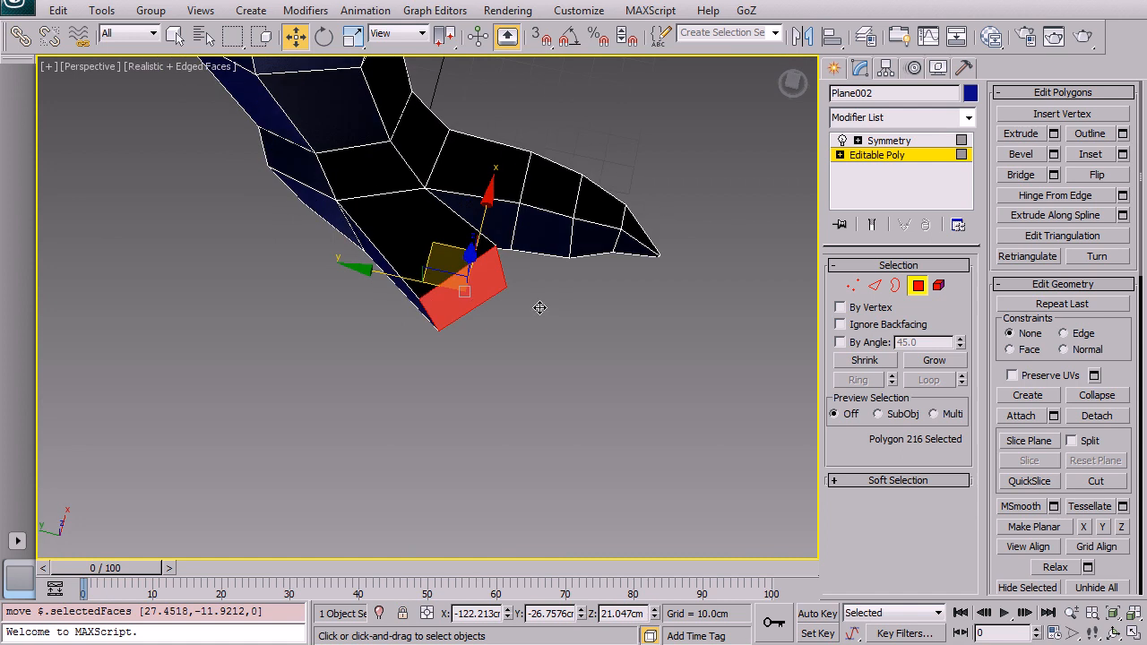
# Step: Switch to edge level, select an edge at the base of the side toe and move it
pyautogui.click(874, 288)
pyautogui.click(431, 315)
pyautogui.moveTo(414, 268); pyautogui.dragTo(452, 273)
pyautogui.keyDown('alt'); pyautogui.moveTo(452, 273); pyautogui.dragTo(490, 268, button='middle'); pyautogui.keyUp('alt')
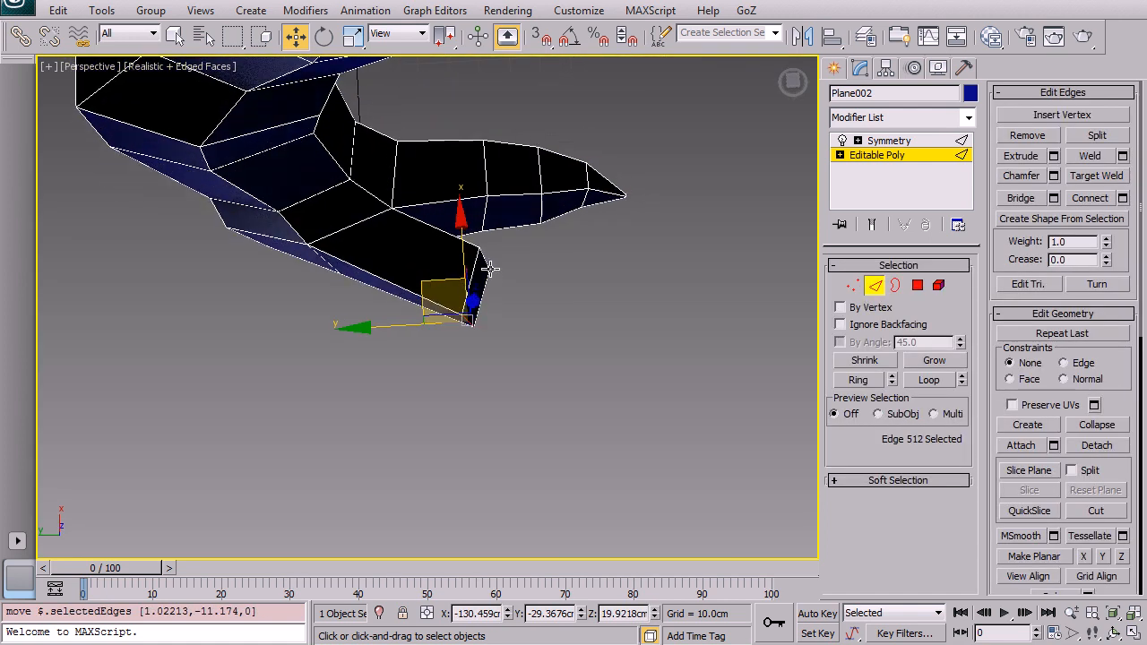
# Step: Return to polygon level and move the side-toe polygon into place in the front view
pyautogui.click(918, 285)
pyautogui.moveTo(432, 267); pyautogui.dragTo(404, 239)
pyautogui.keyDown('alt'); pyautogui.moveTo(404, 238); pyautogui.dragTo(359, 128, button='middle'); pyautogui.keyUp('alt')
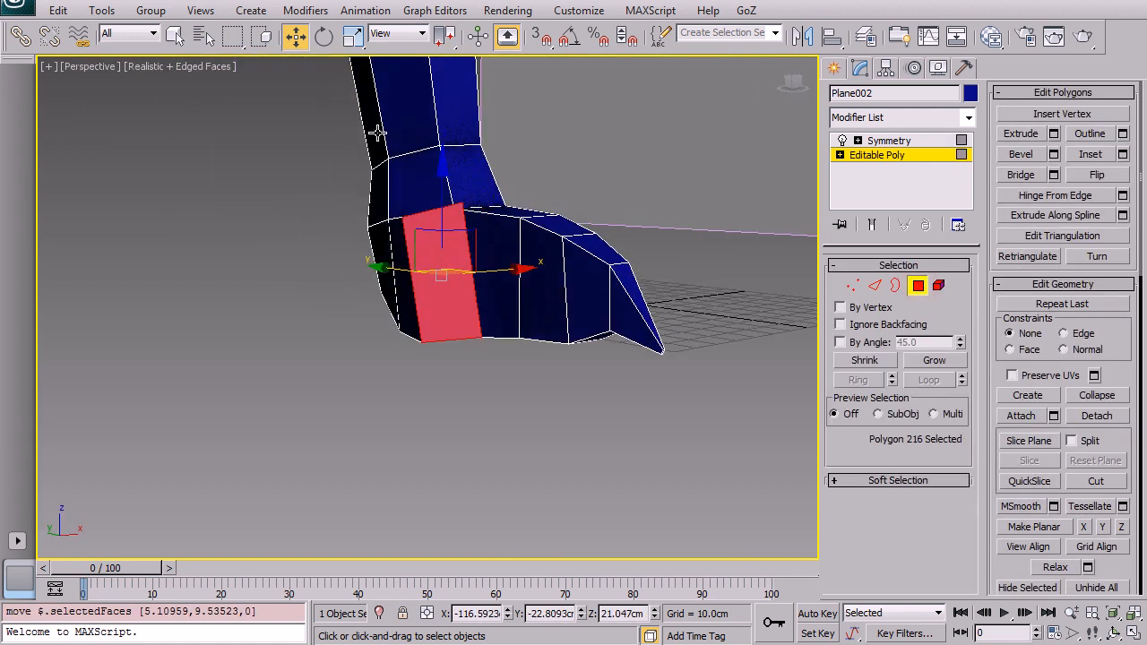
pyautogui.hotkey('alt', 'w')
pyautogui.moveTo(614, 186); pyautogui.dragTo(677, 158, button='middle')
pyautogui.hotkey('alt', 'w')
pyautogui.scroll(2, 511, 261)
pyautogui.moveTo(511, 261); pyautogui.dragTo(569, 214, button='middle')
pyautogui.moveTo(453, 223); pyautogui.dragTo(456, 236)
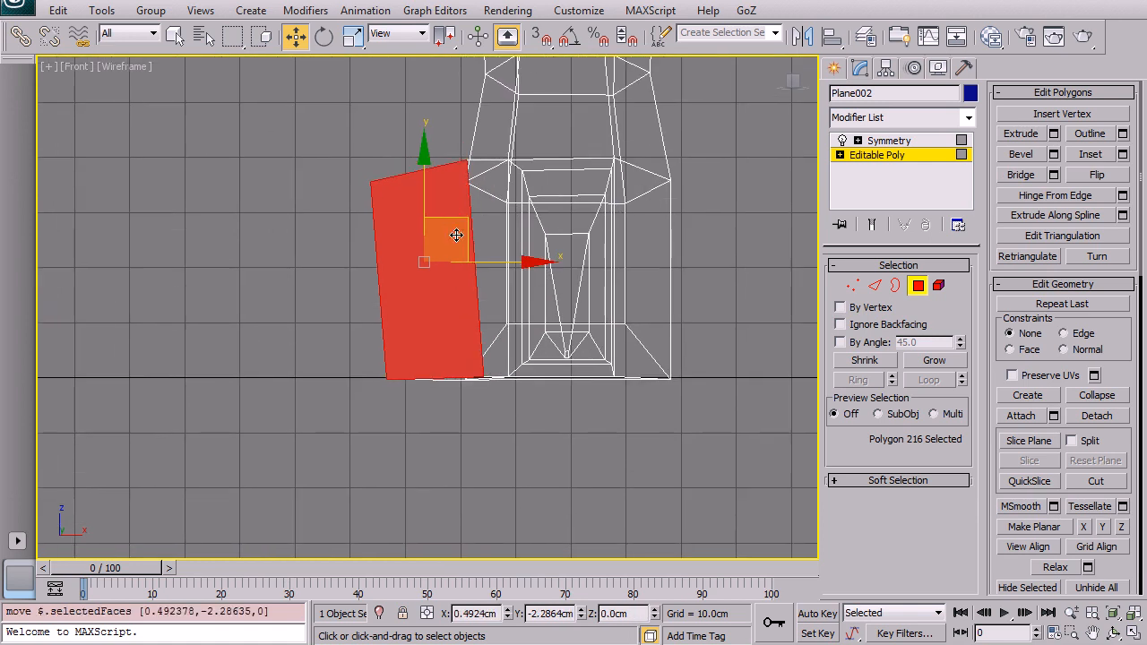
# Step: Switch to vertex level and move the side toe's upper vertices down in the front view
pyautogui.click(852, 285)
pyautogui.moveTo(466, 161); pyautogui.dragTo(472, 185)
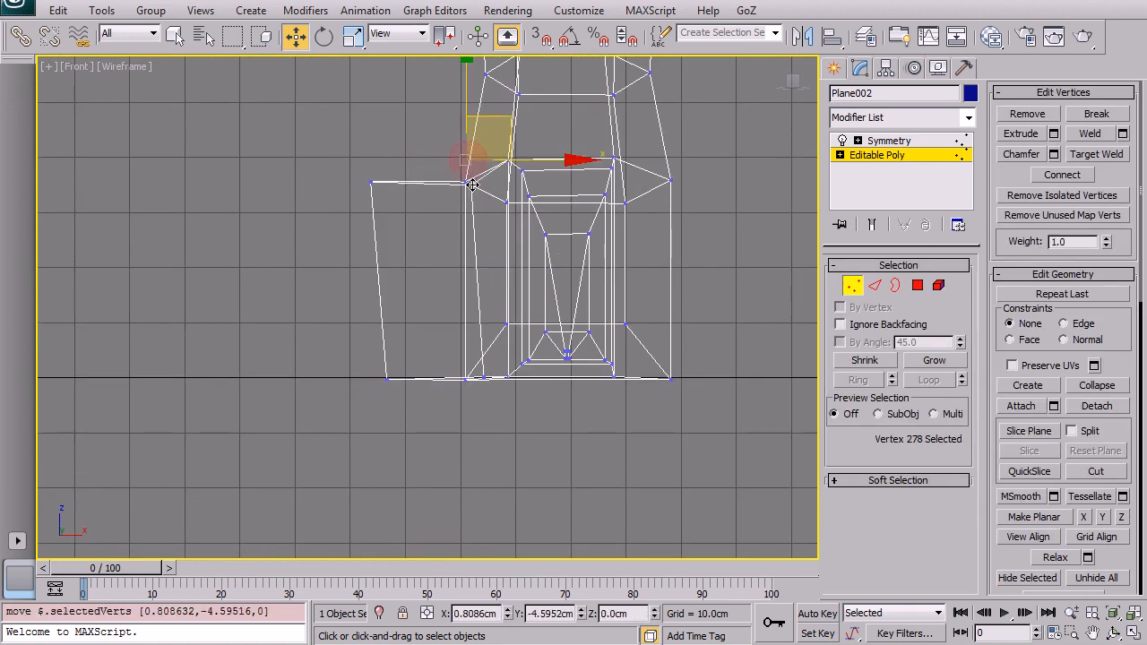
pyautogui.click(371, 182)
pyautogui.moveTo(371, 182); pyautogui.dragTo(386, 226)
# Step: Select the foot's bottom vertices and scale them flat so they line up with the ground
pyautogui.moveTo(341, 362); pyautogui.dragTo(581, 410)
pyautogui.click(371, 405)
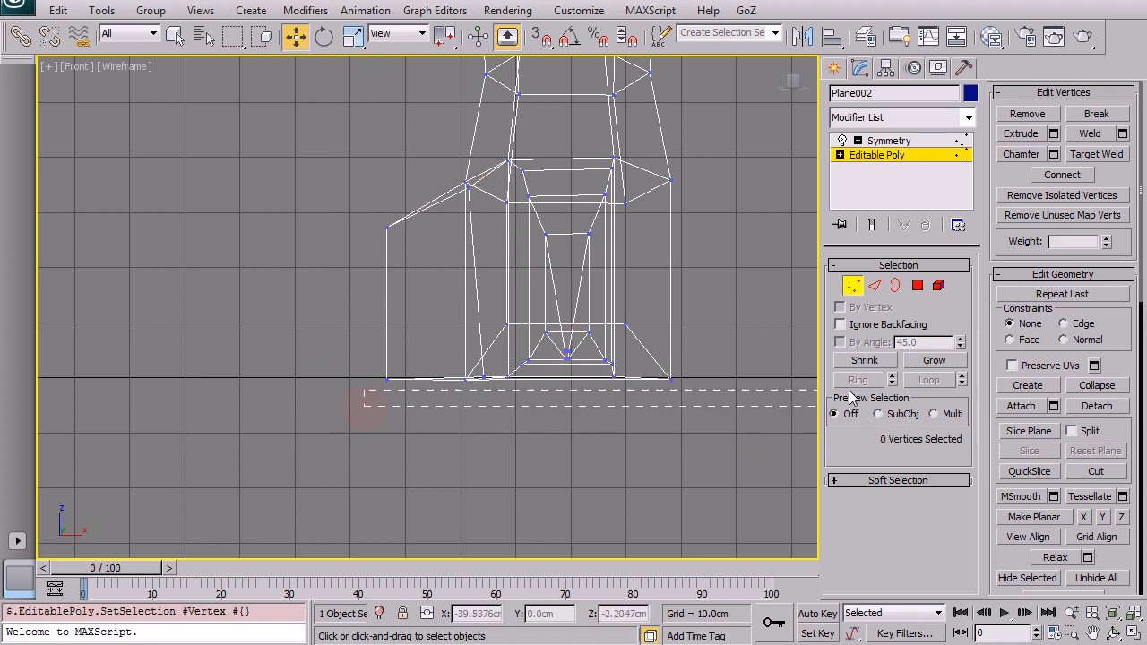
pyautogui.moveTo(754, 381); pyautogui.dragTo(757, 381)
pyautogui.press('r')
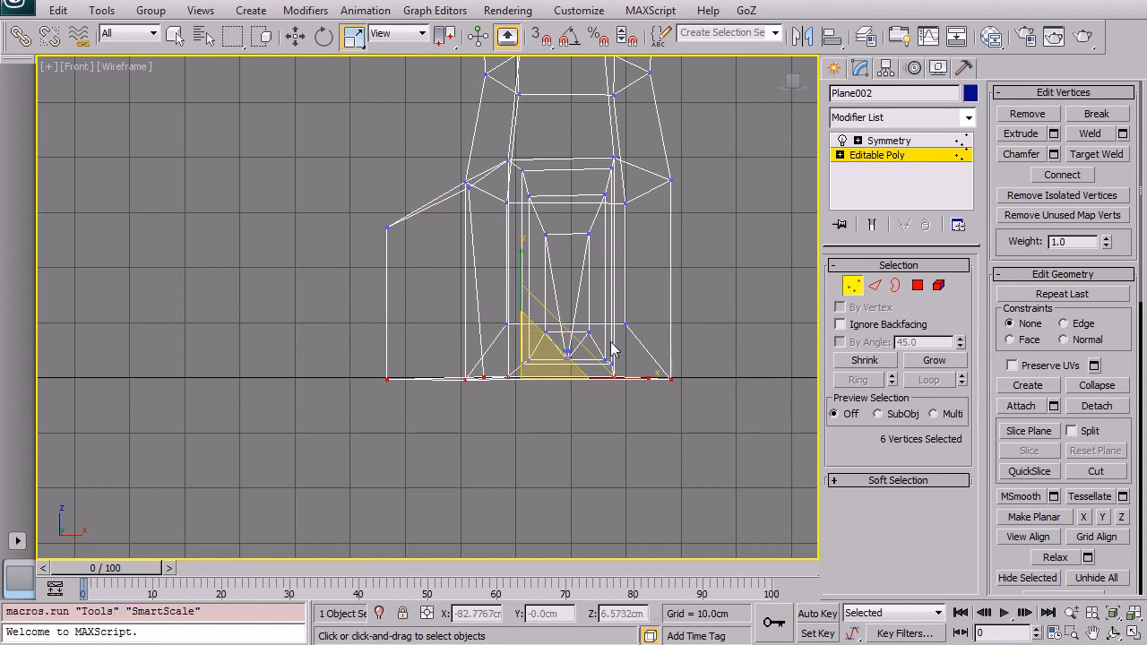
pyautogui.moveTo(515, 273)
pyautogui.mouseDown()
pyautogui.moveTo(521, 318)
pyautogui.moveTo(521, 293)
pyautogui.mouseUp()
pyautogui.press('w')
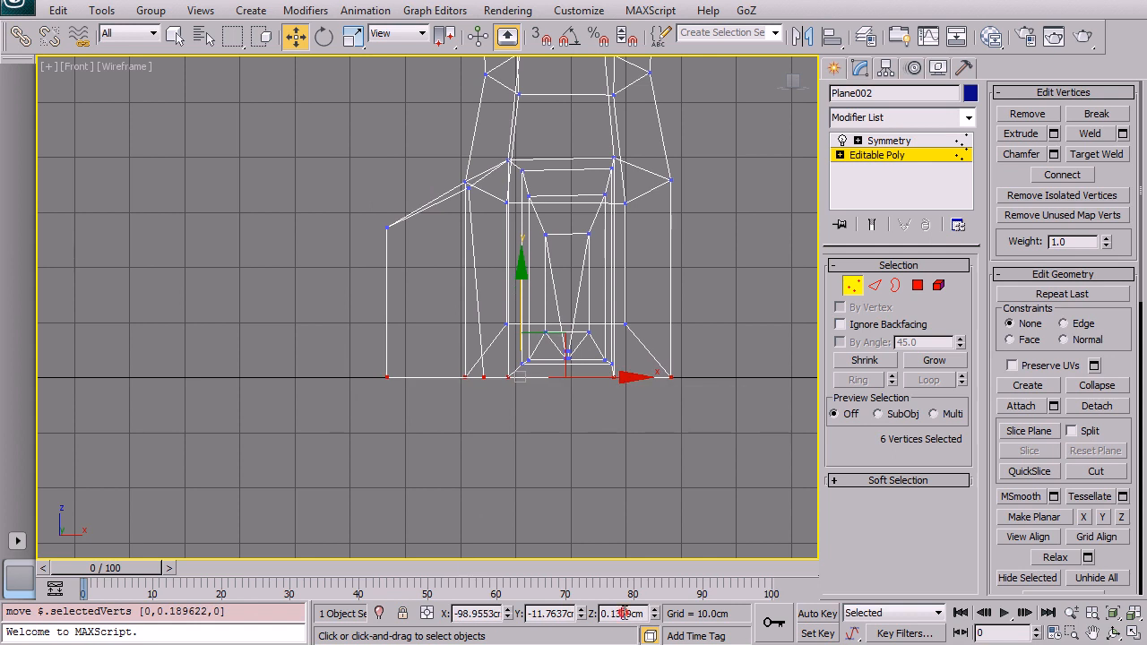
pyautogui.click(590, 461)
pyautogui.hotkey('alt', 'w')
pyautogui.click(623, 455)
pyautogui.moveTo(283, 464); pyautogui.dragTo(318, 453, button='middle')
pyautogui.hotkey('alt', 'w')
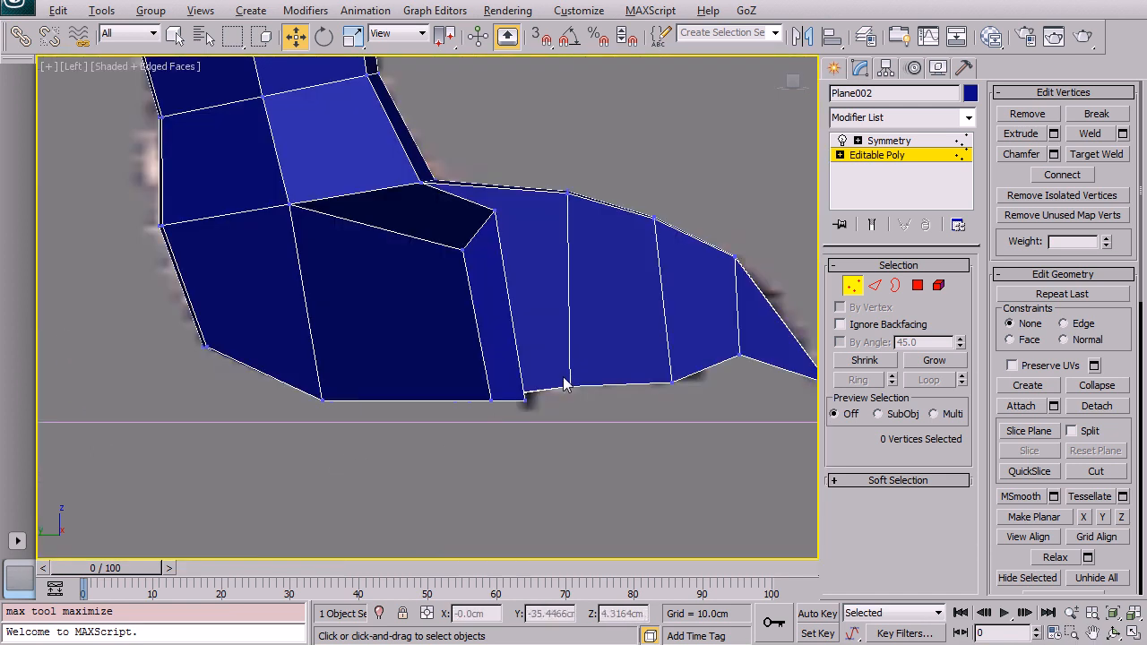
# Step: Select the side toe's end polygon, extrude a new segment and move it forward
pyautogui.click(918, 285)
pyautogui.click(502, 286)
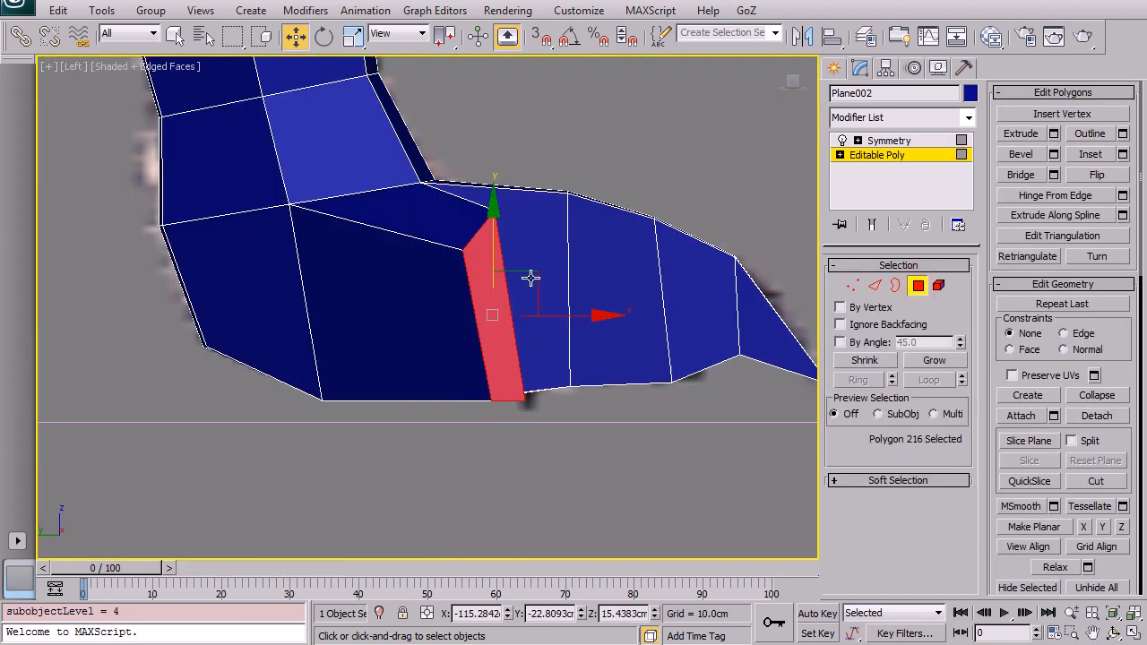
pyautogui.hotkey('shift', 'e')
pyautogui.moveTo(486, 287); pyautogui.dragTo(506, 177)
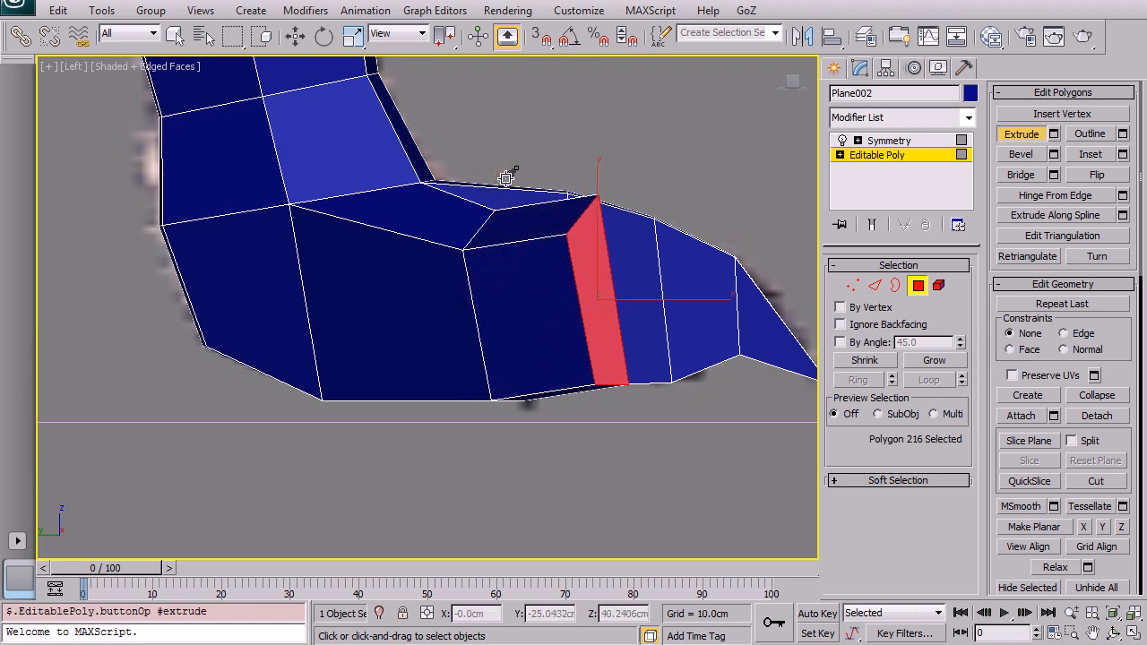
pyautogui.press('w')
pyautogui.moveTo(627, 256); pyautogui.dragTo(605, 248)
# Step: Extrude another side-toe segment, then scale and move it along the reference outline
pyautogui.press('r')
pyautogui.hotkey('shift', 'e')
pyautogui.hotkey('ctrl', 'z')
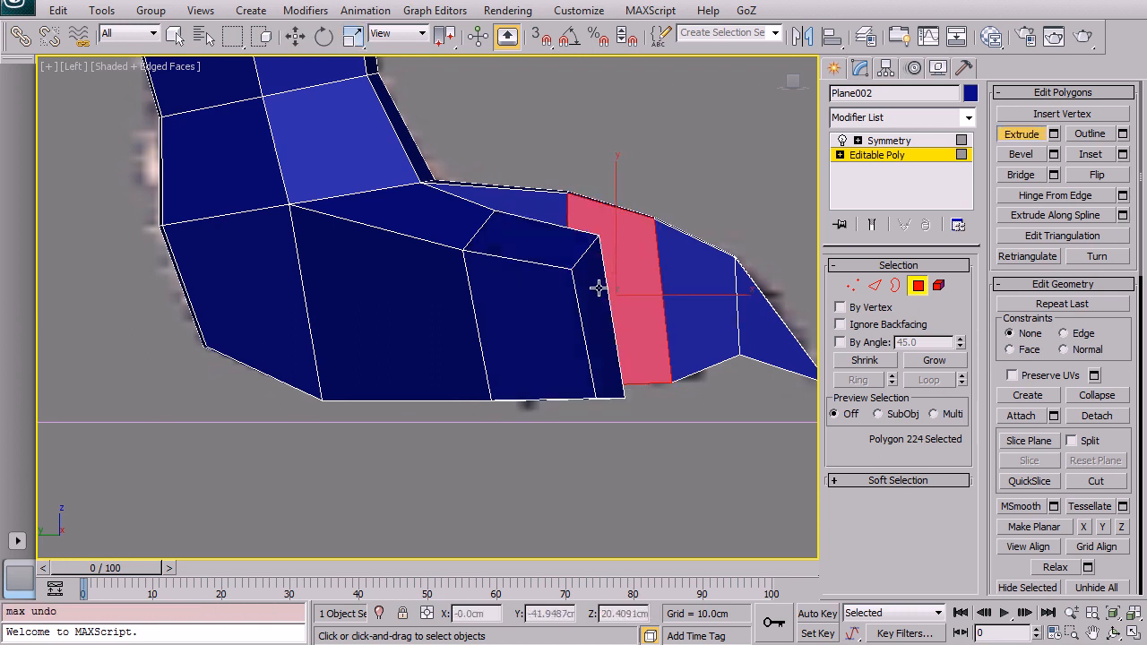
pyautogui.moveTo(593, 319); pyautogui.dragTo(598, 226)
pyautogui.hotkey('shift', 'e')
pyautogui.moveTo(602, 233); pyautogui.dragTo(451, 186, button='middle')
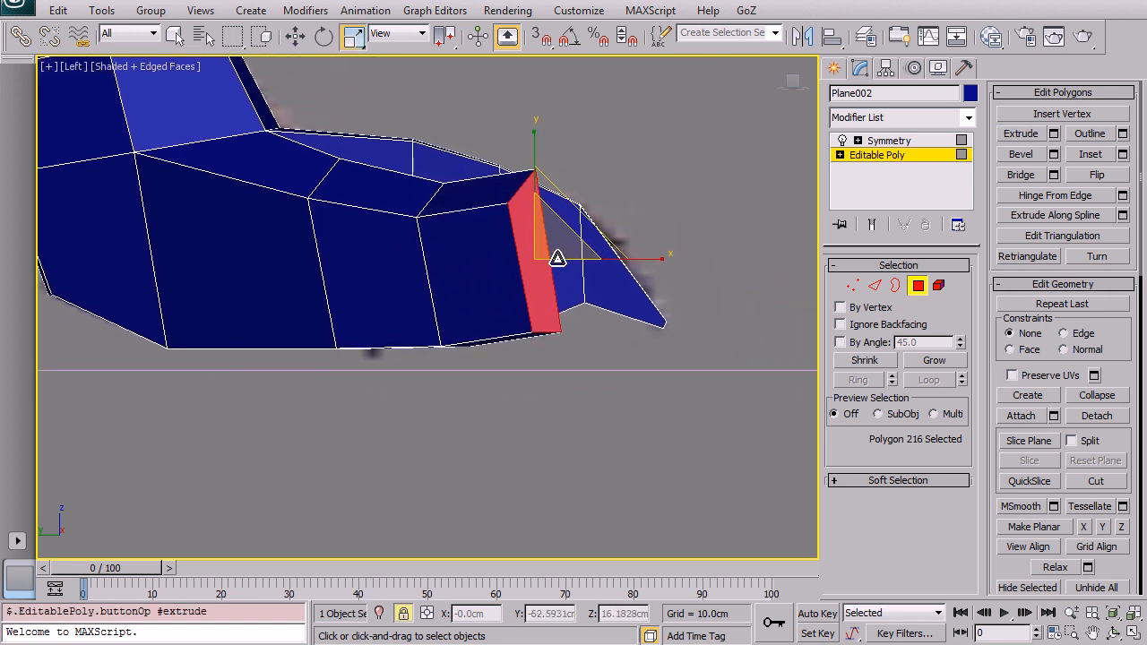
pyautogui.moveTo(572, 272); pyautogui.dragTo(556, 294)
pyautogui.press('w')
pyautogui.moveTo(570, 224); pyautogui.dragTo(535, 208)
# Step: Extrude a final segment and scale it down to a pointed claw tip for the side toe
pyautogui.hotkey('shift', 'e')
pyautogui.press('r')
pyautogui.moveTo(609, 243); pyautogui.dragTo(603, 583)
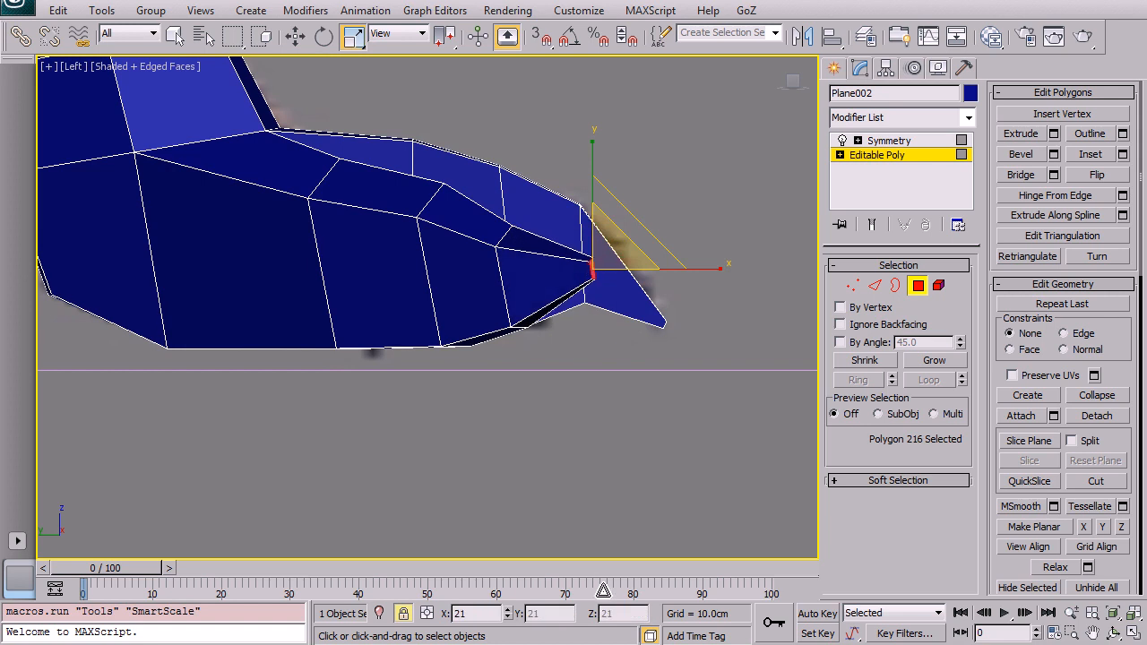
pyautogui.press('w')
pyautogui.moveTo(636, 232); pyautogui.dragTo(609, 296)
pyautogui.hotkey('ctrl', 'z')
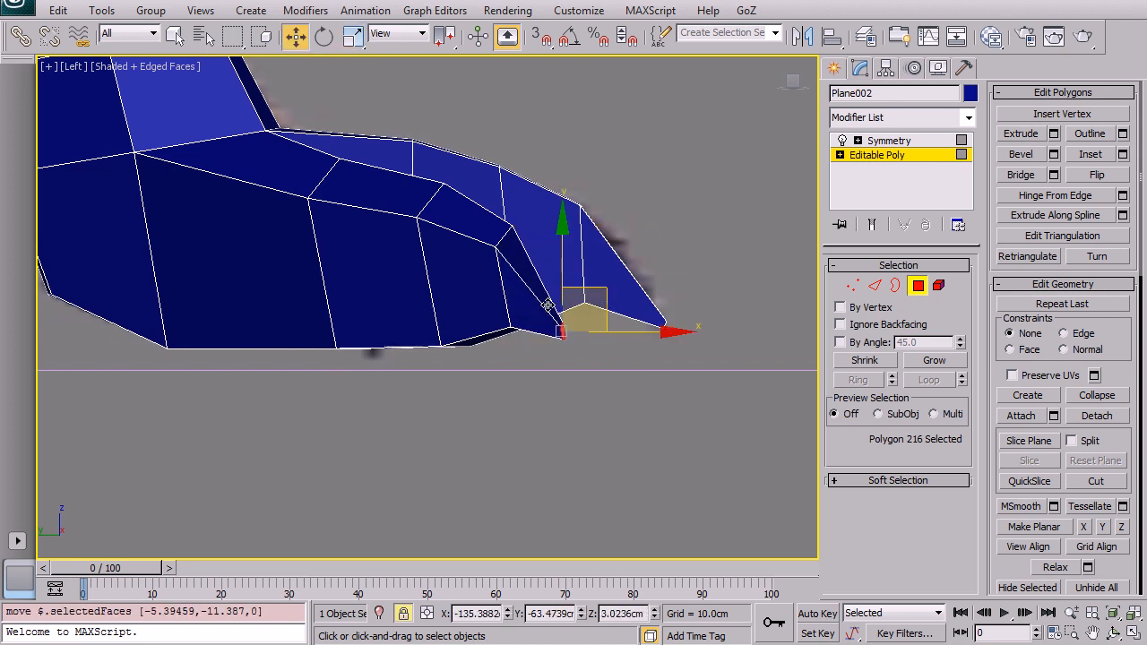
# Step: Move the side toe's claw tip into position in the perspective view
pyautogui.hotkey('alt', 'x')
pyautogui.hotkey('alt', 'w')
pyautogui.middleClick(624, 464)
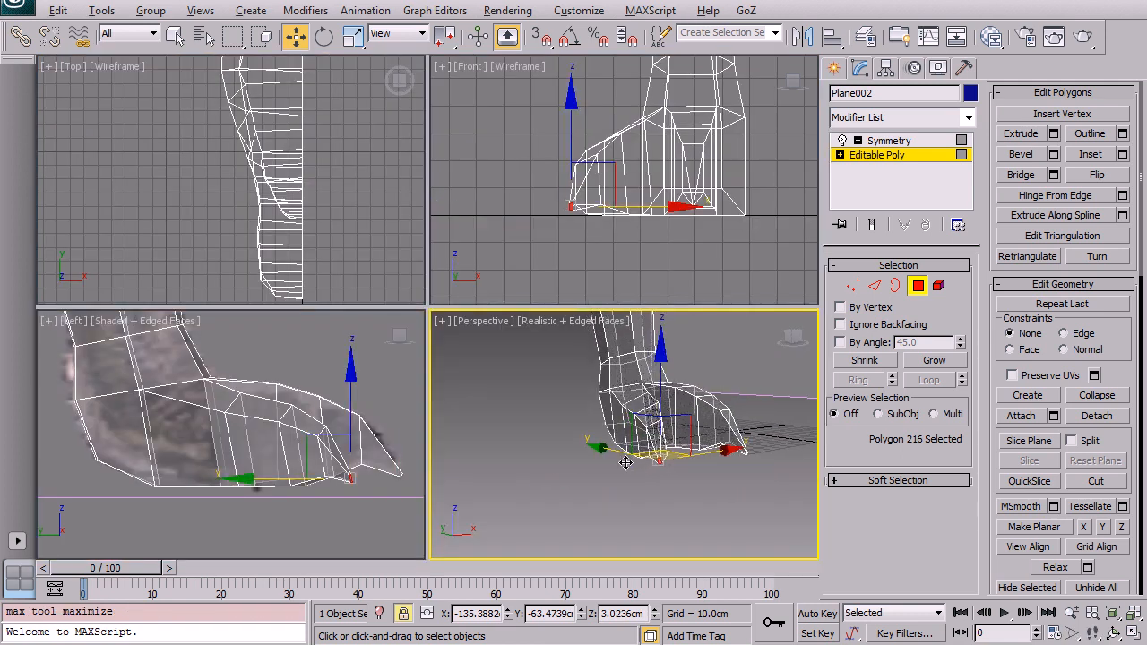
pyautogui.hotkey('alt', 'w')
pyautogui.hotkey('alt', 'x')
pyautogui.keyDown('alt'); pyautogui.moveTo(529, 232); pyautogui.dragTo(527, 416, button='middle'); pyautogui.keyUp('alt')
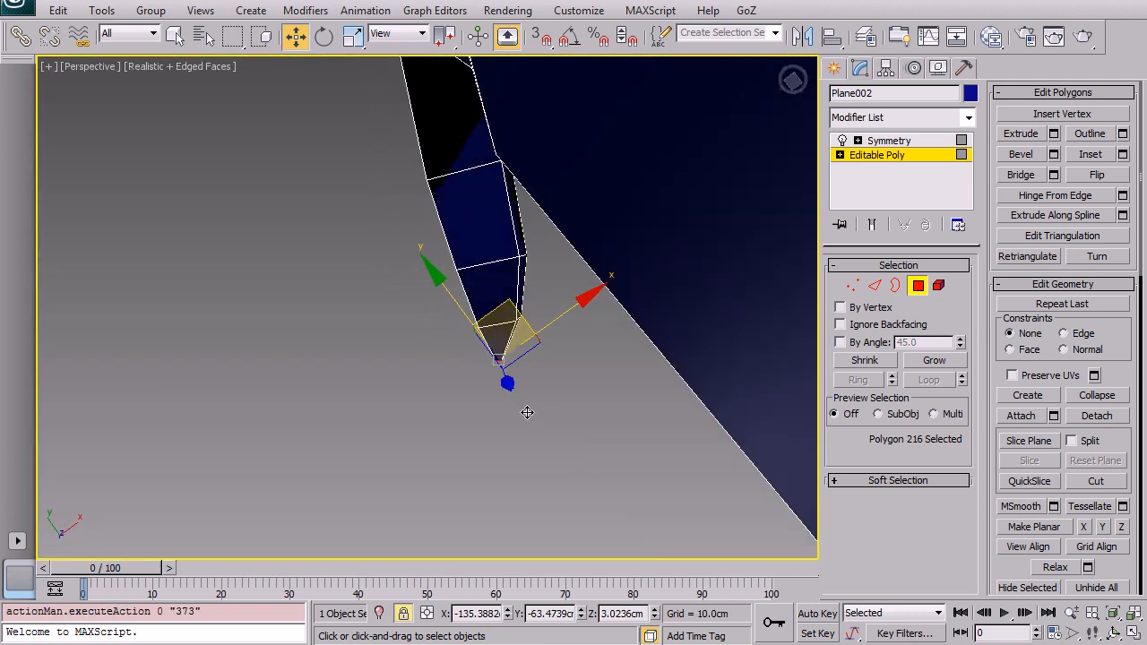
pyautogui.moveTo(526, 345); pyautogui.dragTo(533, 322)
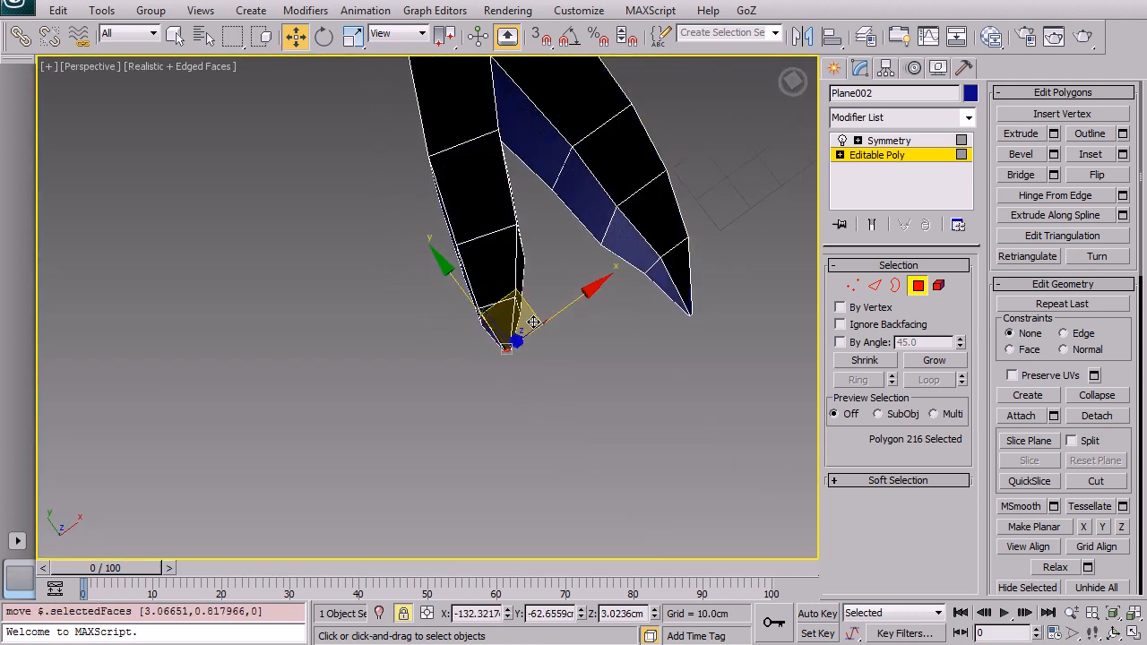
pyautogui.moveTo(585, 262); pyautogui.dragTo(544, 289, button='middle')
pyautogui.scroll(3, 563, 345)
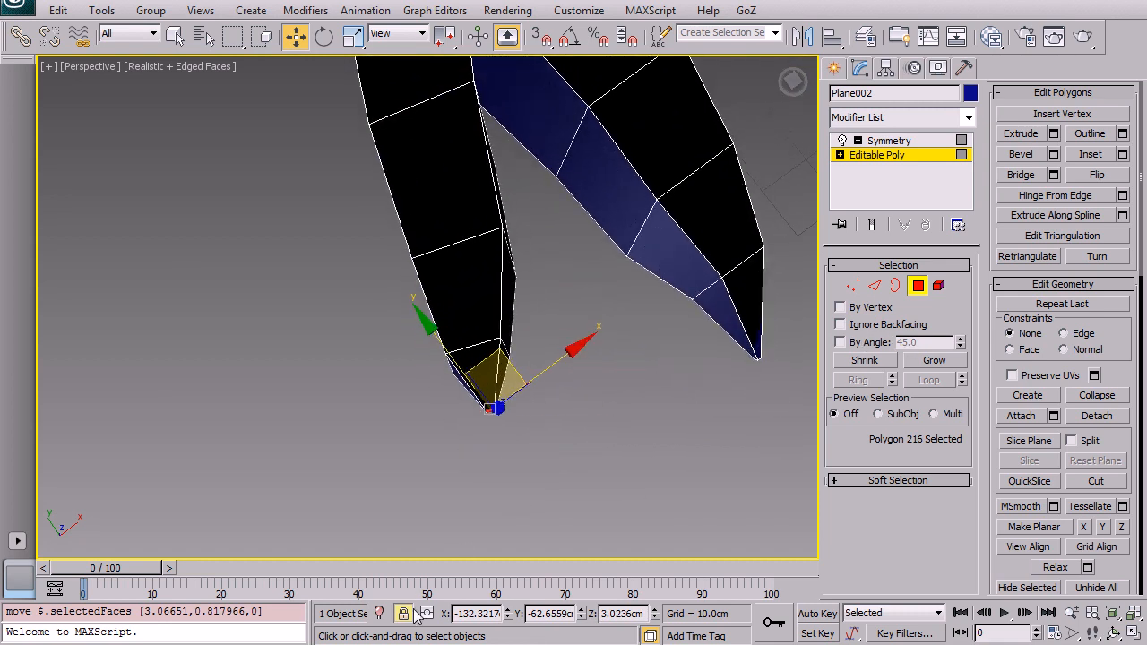
# Step: Grow the selection to the whole side toe and move it into position
pyautogui.click(934, 360)
pyautogui.moveTo(485, 346); pyautogui.dragTo(520, 240)
pyautogui.click(934, 360)
pyautogui.keyDown('alt'); pyautogui.click(504, 252); pyautogui.keyUp('alt')
pyautogui.keyDown('alt'); pyautogui.moveTo(520, 240); pyautogui.dragTo(448, 254, button='middle'); pyautogui.keyUp('alt')
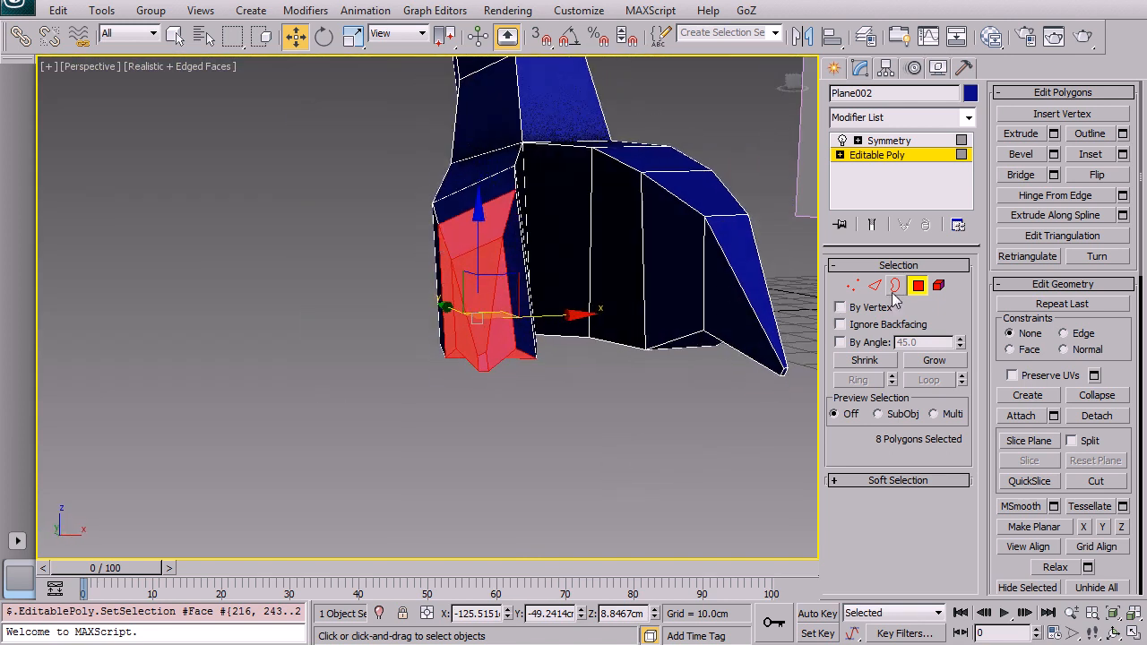
# Step: Switch to vertex level and move the side toe's vertices to refine its shape
pyautogui.click(852, 285)
pyautogui.click(512, 167)
pyautogui.keyDown('alt'); pyautogui.moveTo(513, 167); pyautogui.dragTo(520, 208, button='middle'); pyautogui.keyUp('alt')
pyautogui.moveTo(518, 98); pyautogui.dragTo(518, 121)
pyautogui.moveTo(499, 198); pyautogui.dragTo(475, 271)
pyautogui.keyDown('alt'); pyautogui.moveTo(474, 272); pyautogui.dragTo(659, 415, button='middle'); pyautogui.keyUp('alt')
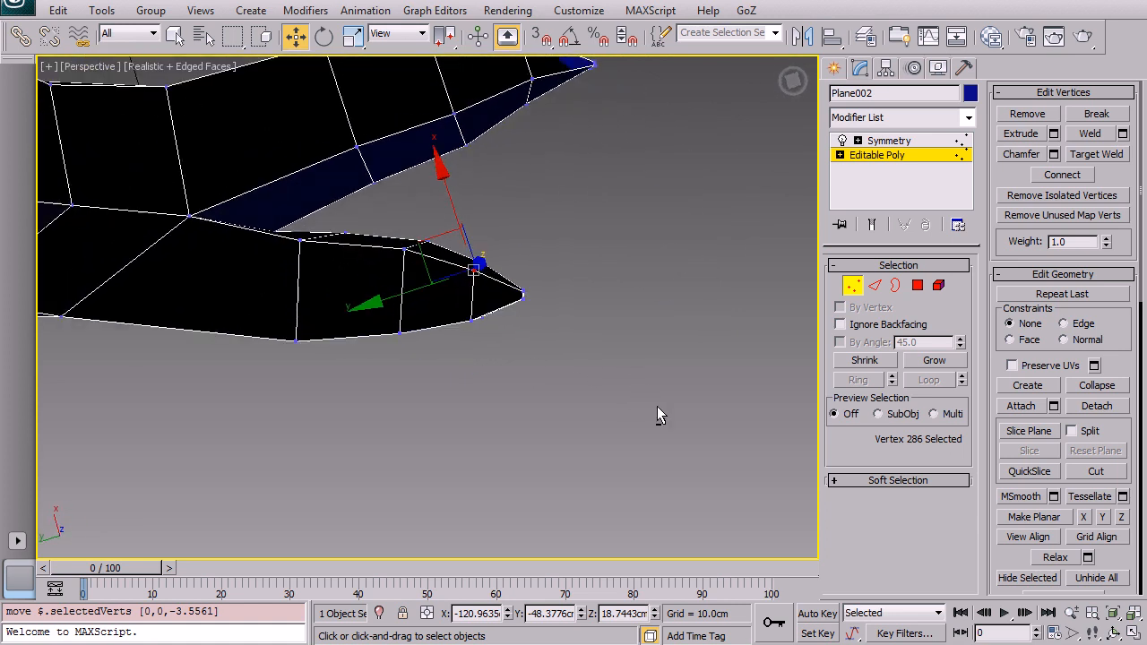
# Step: Switch to edge level and move several edges around the side toe and foot to smooth the form
pyautogui.click(873, 287)
pyautogui.click(313, 233)
pyautogui.moveTo(289, 205); pyautogui.dragTo(297, 195)
pyautogui.moveTo(414, 243); pyautogui.dragTo(410, 233)
pyautogui.keyDown('alt'); pyautogui.moveTo(393, 260); pyautogui.dragTo(440, 408, button='middle'); pyautogui.keyUp('alt')
pyautogui.scroll(-3, 440, 409)
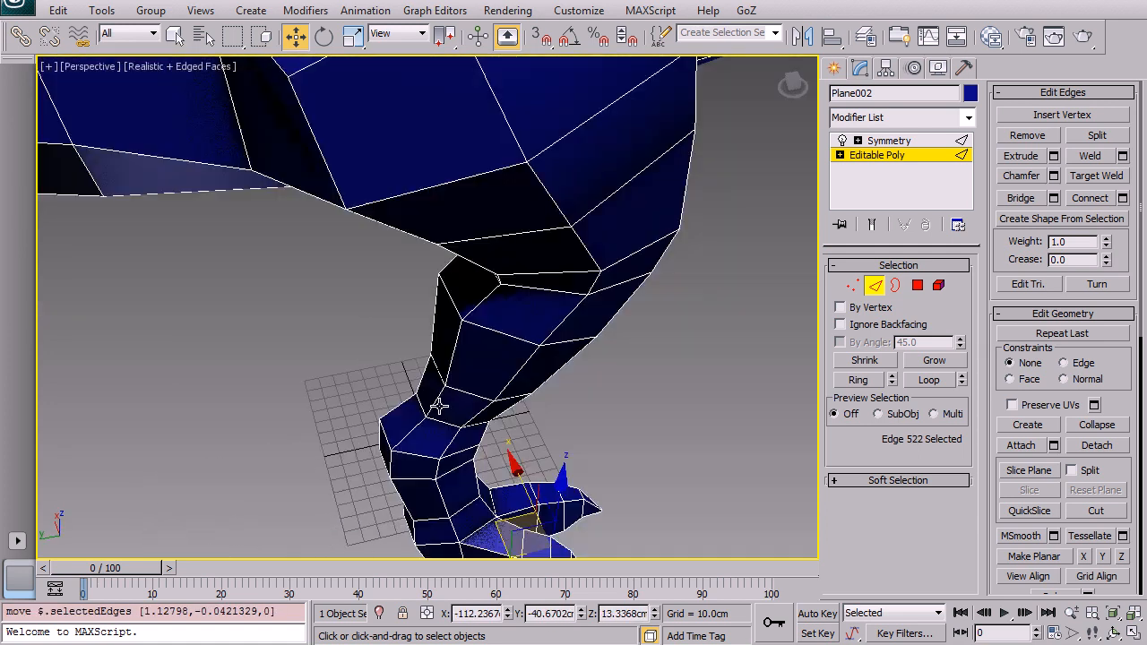
pyautogui.keyDown('alt'); pyautogui.moveTo(443, 457); pyautogui.dragTo(480, 333, button='middle'); pyautogui.keyUp('alt')
pyautogui.click(482, 382)
pyautogui.click(480, 361)
pyautogui.moveTo(442, 330); pyautogui.dragTo(451, 332)
pyautogui.keyDown('alt'); pyautogui.moveTo(450, 332); pyautogui.dragTo(297, 439, button='middle'); pyautogui.keyUp('alt')
pyautogui.scroll(5, 502, 421)
pyautogui.moveTo(731, 353); pyautogui.dragTo(669, 337, button='middle')
pyautogui.click(429, 279)
pyautogui.moveTo(464, 285); pyautogui.dragTo(484, 349)
pyautogui.keyDown('alt'); pyautogui.moveTo(606, 289); pyautogui.dragTo(527, 267, button='middle'); pyautogui.keyUp('alt')
pyautogui.click(553, 361)
pyautogui.keyDown('alt'); pyautogui.moveTo(546, 358); pyautogui.dragTo(653, 353, button='middle'); pyautogui.keyUp('alt')
# Step: Select a polygon on the opposite side of the foot and extrude it outward to start another toe
pyautogui.click(917, 285)
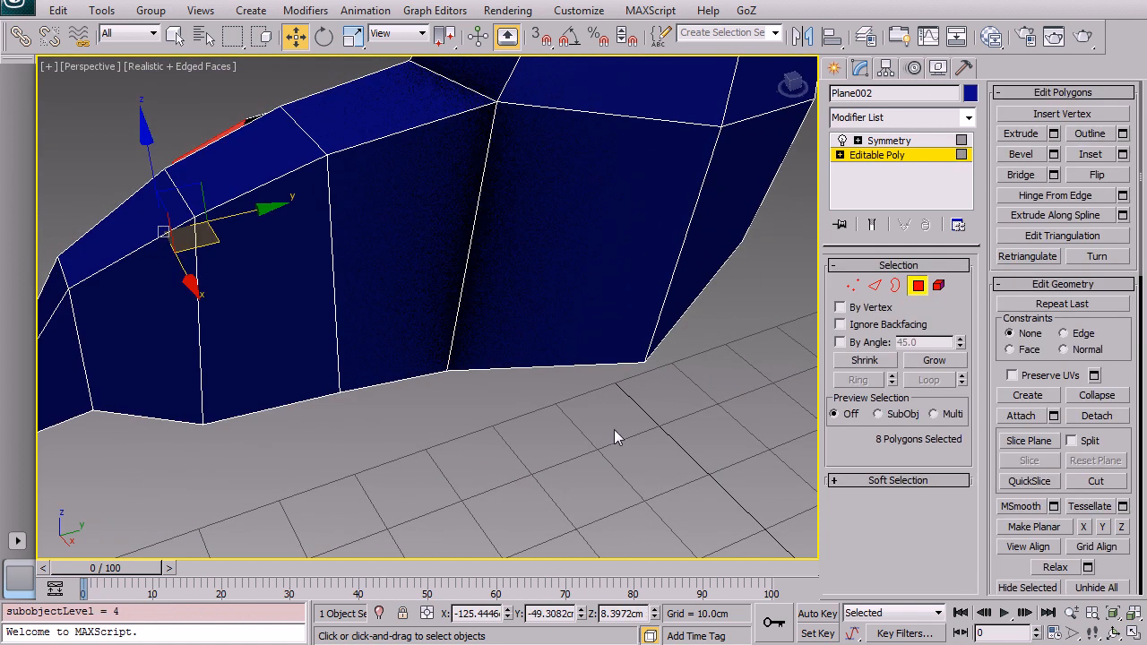
pyautogui.keyDown('alt'); pyautogui.moveTo(610, 384); pyautogui.dragTo(735, 331, button='middle'); pyautogui.keyUp('alt')
pyautogui.click(737, 330)
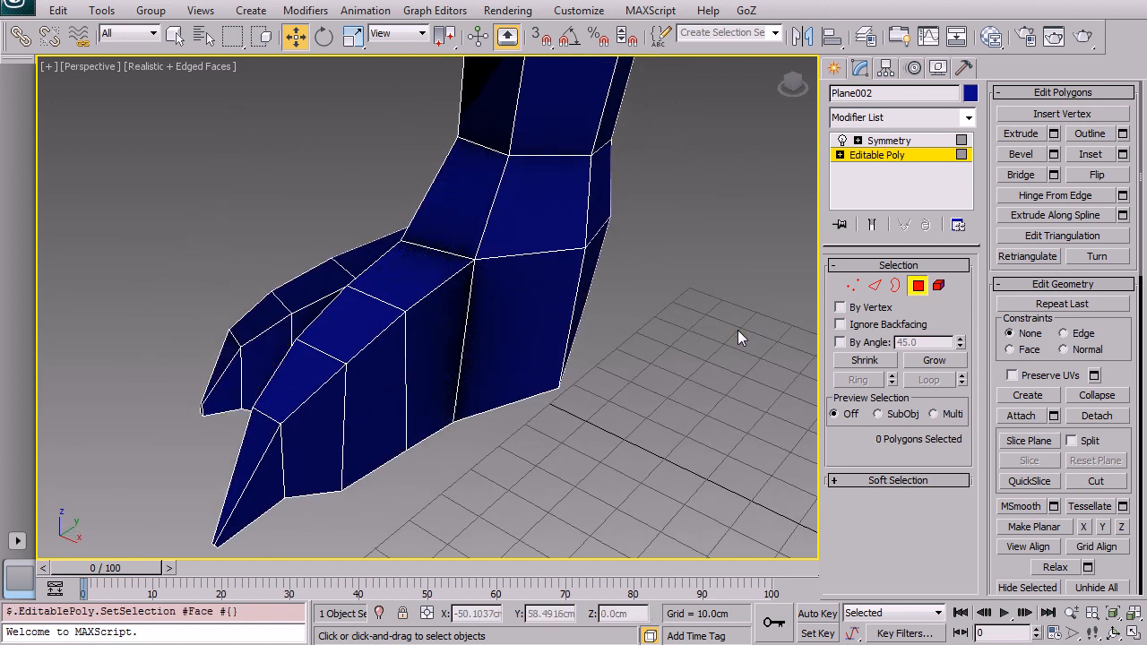
pyautogui.moveTo(565, 294)
pyautogui.keyDown('alt'); pyautogui.mouseDown(button='middle')
pyautogui.moveTo(560, 303)
pyautogui.moveTo(564, 279)
pyautogui.mouseUp(button='middle'); pyautogui.keyUp('alt')
pyautogui.click(491, 282)
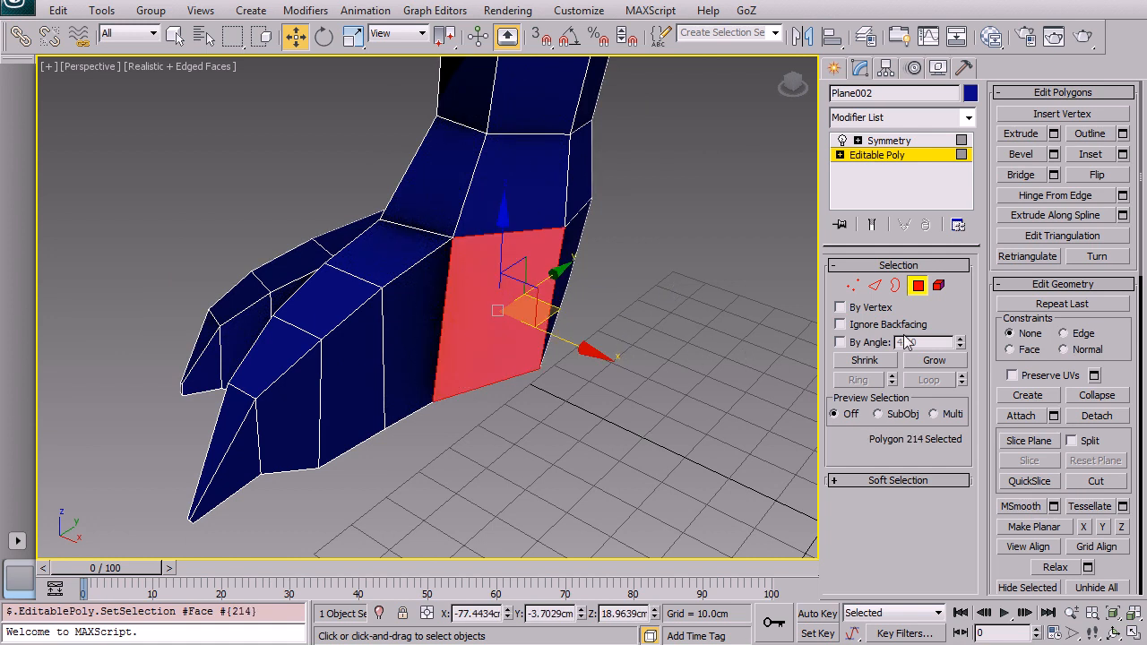
pyautogui.click(1022, 133)
pyautogui.moveTo(525, 294); pyautogui.dragTo(505, 194)
pyautogui.press('w')
pyautogui.keyDown('alt'); pyautogui.moveTo(565, 312); pyautogui.dragTo(537, 358, button='middle'); pyautogui.keyUp('alt')
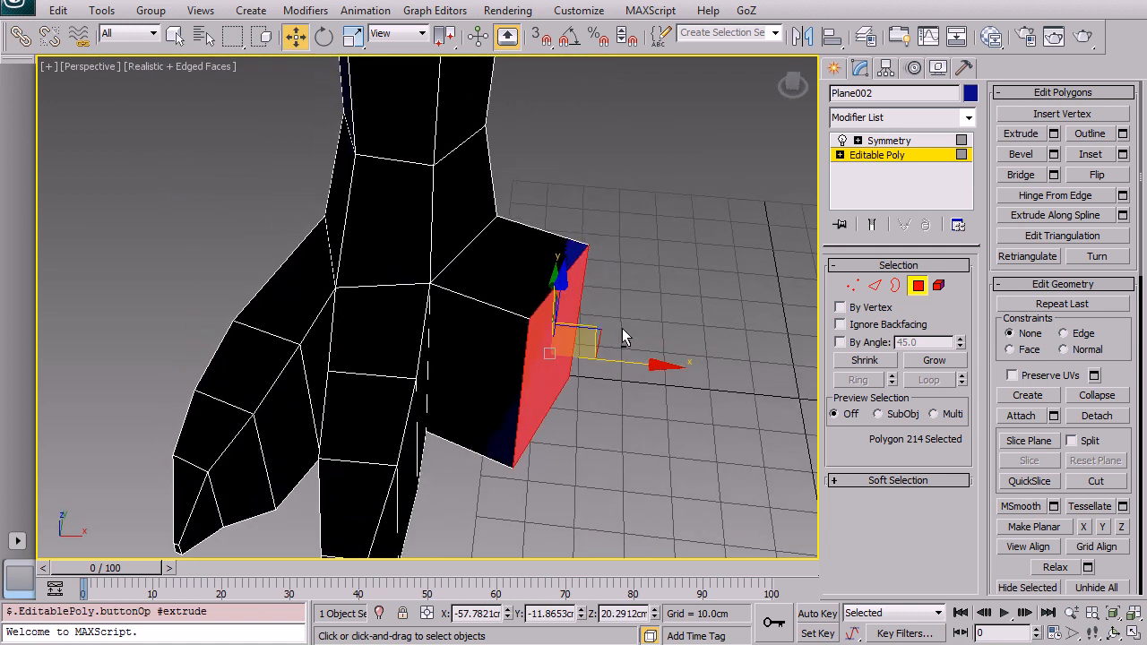
# Step: Rotate, scale and move the new toe polygon to angle it outward and down
pyautogui.press('e')
pyautogui.moveTo(591, 440); pyautogui.dragTo(525, 463)
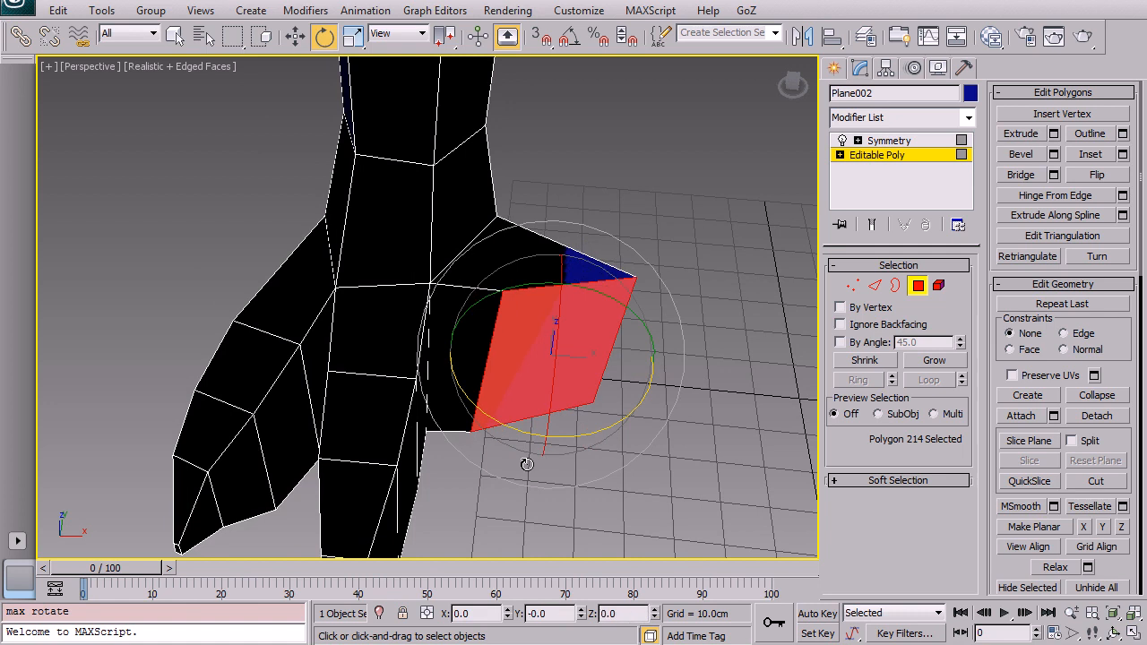
pyautogui.press('r')
pyautogui.moveTo(663, 365); pyautogui.dragTo(550, 406)
pyautogui.press('w')
pyautogui.keyDown('alt'); pyautogui.moveTo(551, 406); pyautogui.dragTo(543, 174, button='middle'); pyautogui.keyUp('alt')
pyautogui.moveTo(556, 449); pyautogui.dragTo(545, 375)
pyautogui.keyDown('alt'); pyautogui.moveTo(545, 374); pyautogui.dragTo(393, 523, button='middle'); pyautogui.keyUp('alt')
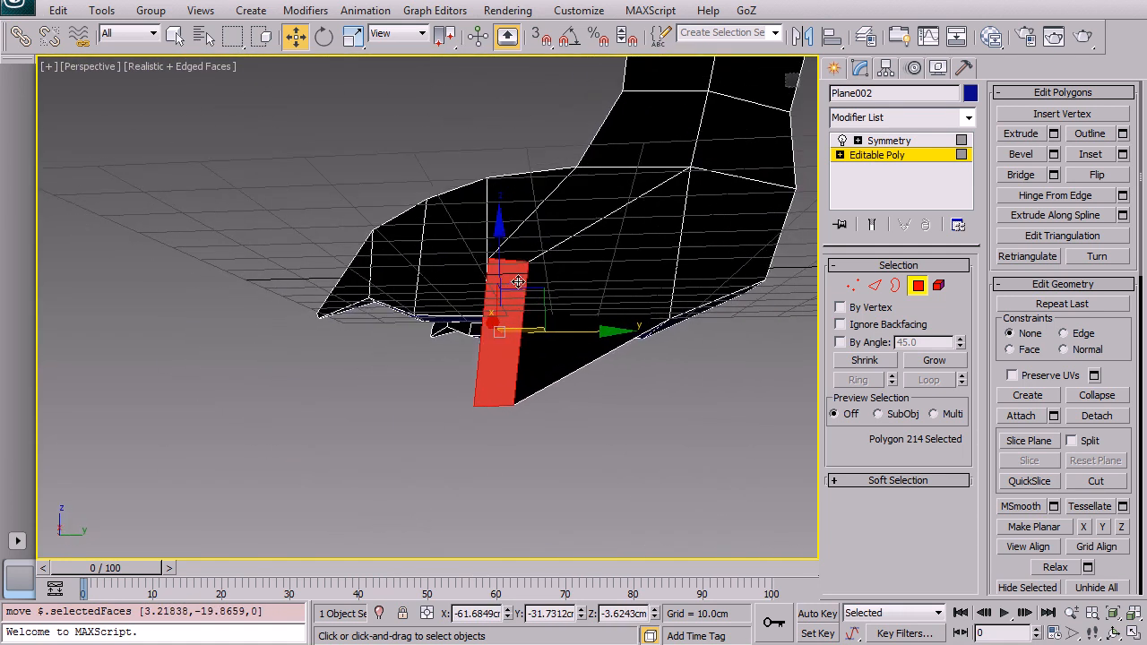
pyautogui.moveTo(538, 285); pyautogui.dragTo(536, 199)
pyautogui.keyDown('alt'); pyautogui.moveTo(536, 199); pyautogui.dragTo(571, 168, button='middle'); pyautogui.keyUp('alt')
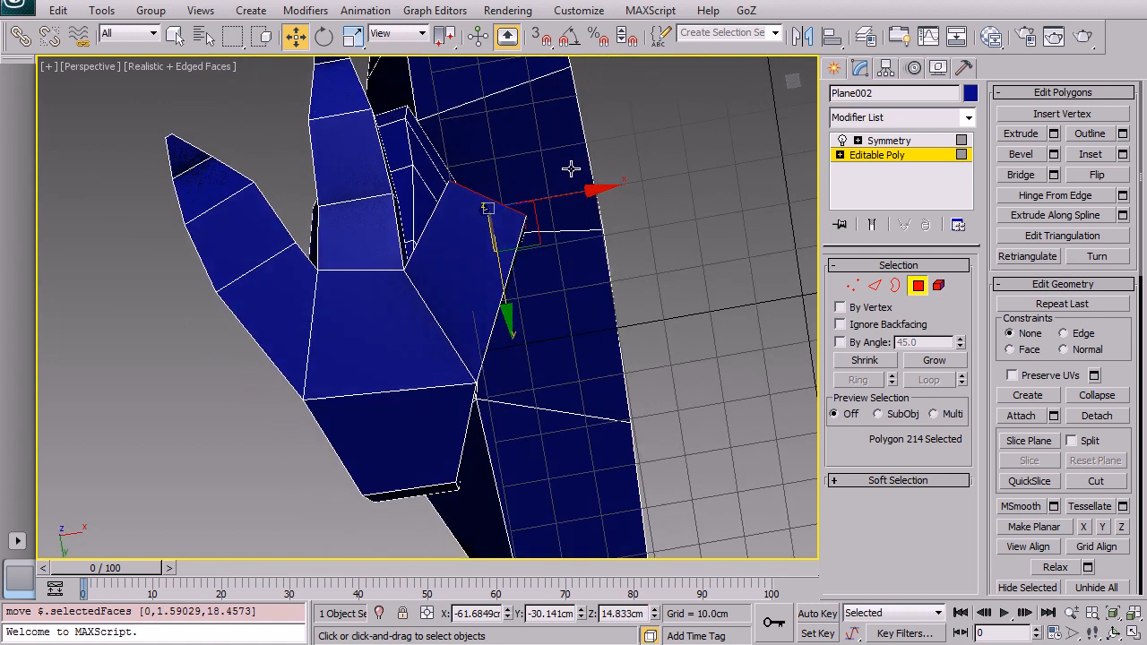
pyautogui.keyDown('alt'); pyautogui.moveTo(741, 258); pyautogui.dragTo(627, 260, button='middle'); pyautogui.keyUp('alt')
# Step: Switch to edge level and move the edges at the new toe's base to fit the foot
pyautogui.press('2')
pyautogui.click(519, 268)
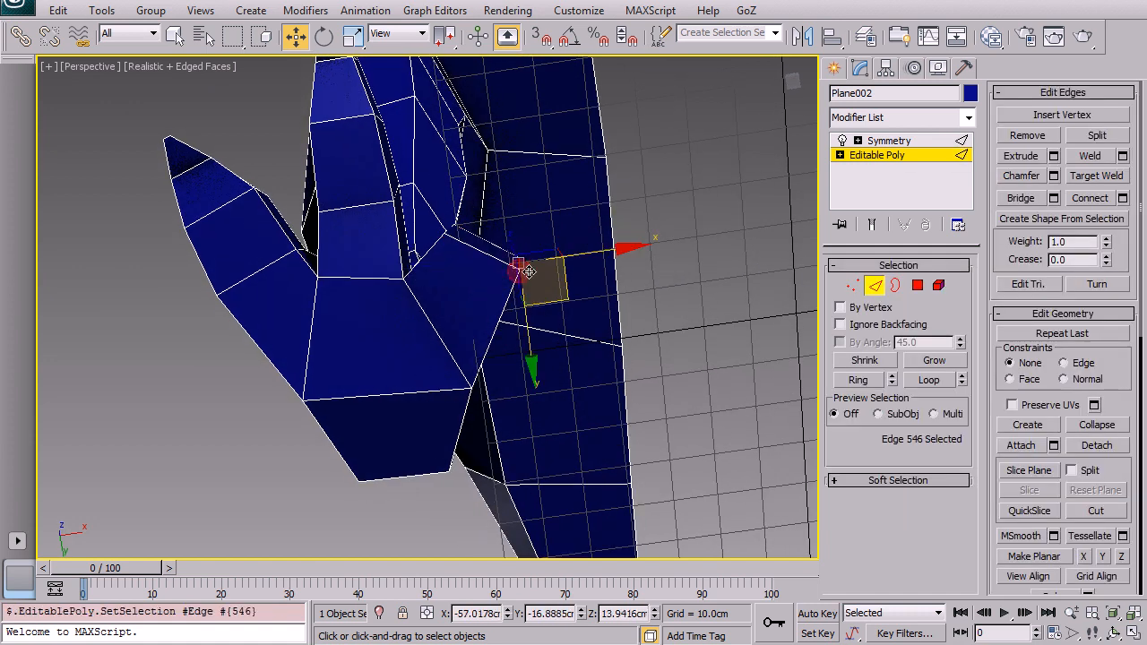
pyautogui.keyDown('alt'); pyautogui.moveTo(555, 281); pyautogui.dragTo(527, 273, button='middle'); pyautogui.keyUp('alt')
pyautogui.moveTo(450, 219); pyautogui.dragTo(414, 253)
pyautogui.click(407, 258)
pyautogui.moveTo(441, 291); pyautogui.dragTo(448, 250)
pyautogui.keyDown('alt'); pyautogui.moveTo(448, 251); pyautogui.dragTo(550, 340, button='middle'); pyautogui.keyUp('alt')
# Step: Switch to polygon level, select the front polygon of the new toe and extrude it outward
pyautogui.click(919, 287)
pyautogui.keyDown('alt'); pyautogui.moveTo(492, 307); pyautogui.dragTo(364, 468, button='middle'); pyautogui.keyUp('alt')
pyautogui.hotkey('shift', 'e')
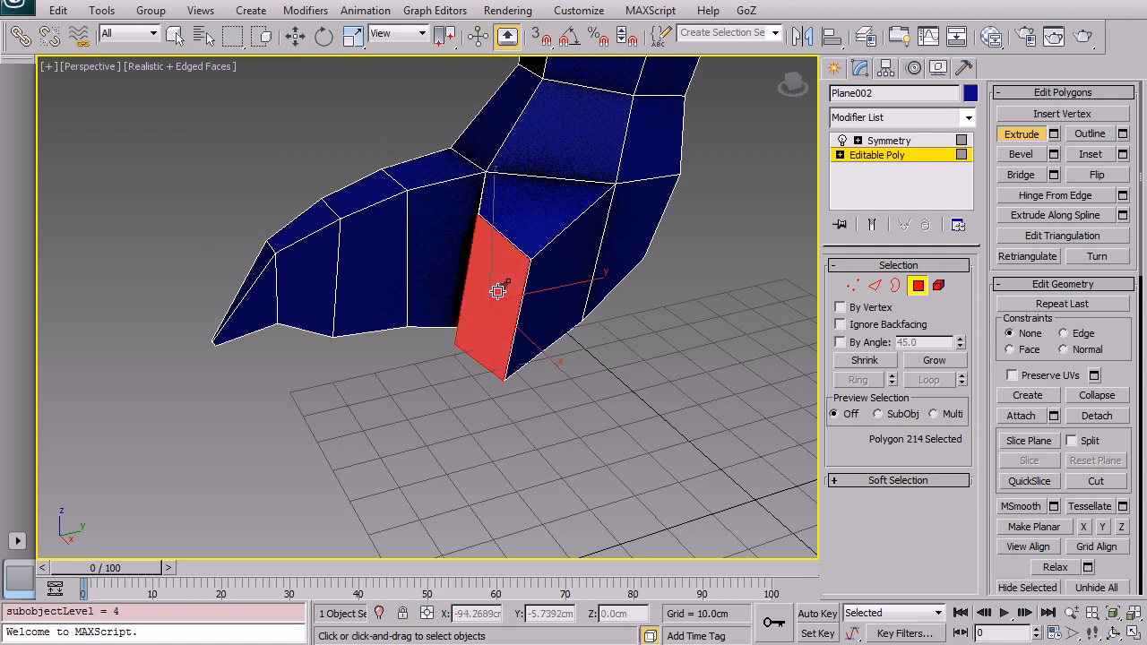
pyautogui.moveTo(499, 295); pyautogui.dragTo(465, 219)
pyautogui.rightClick(465, 218)
# Step: Scale the toe polygon down, extrude it again, scale and rotate it, and extrude once more to lengthen the toe
pyautogui.press('r')
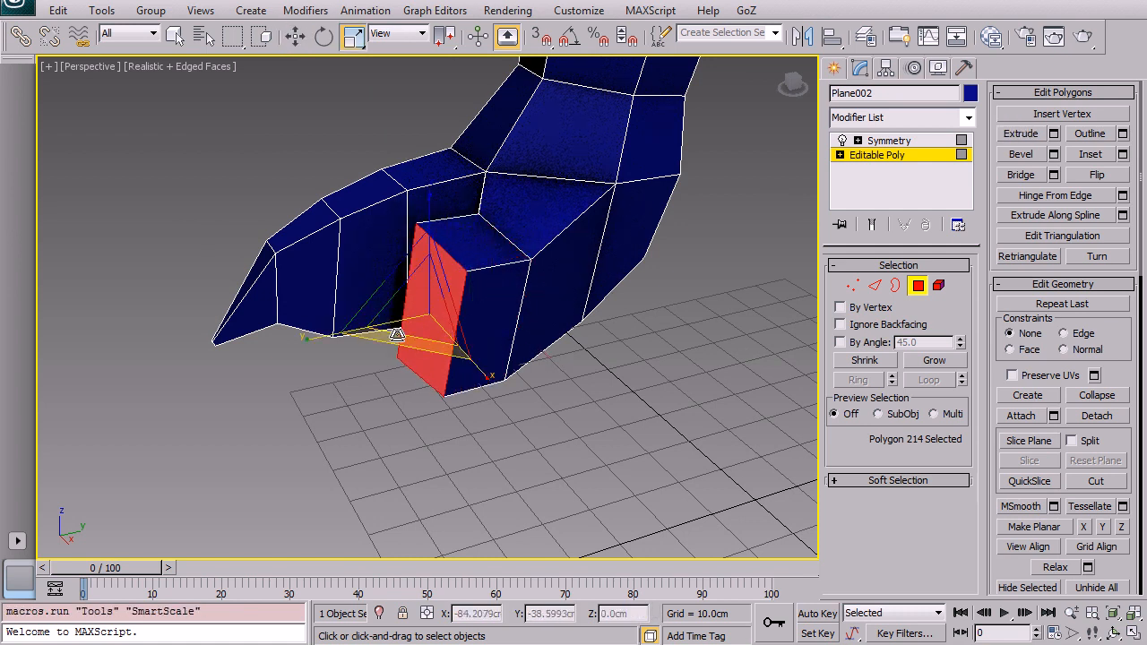
pyautogui.moveTo(424, 309); pyautogui.dragTo(430, 248)
pyautogui.hotkey('shift', 'e')
pyautogui.rightClick(430, 246)
pyautogui.press('r')
pyautogui.moveTo(366, 311); pyautogui.dragTo(351, 280)
pyautogui.press('e')
pyautogui.hotkey('shift', 'e')
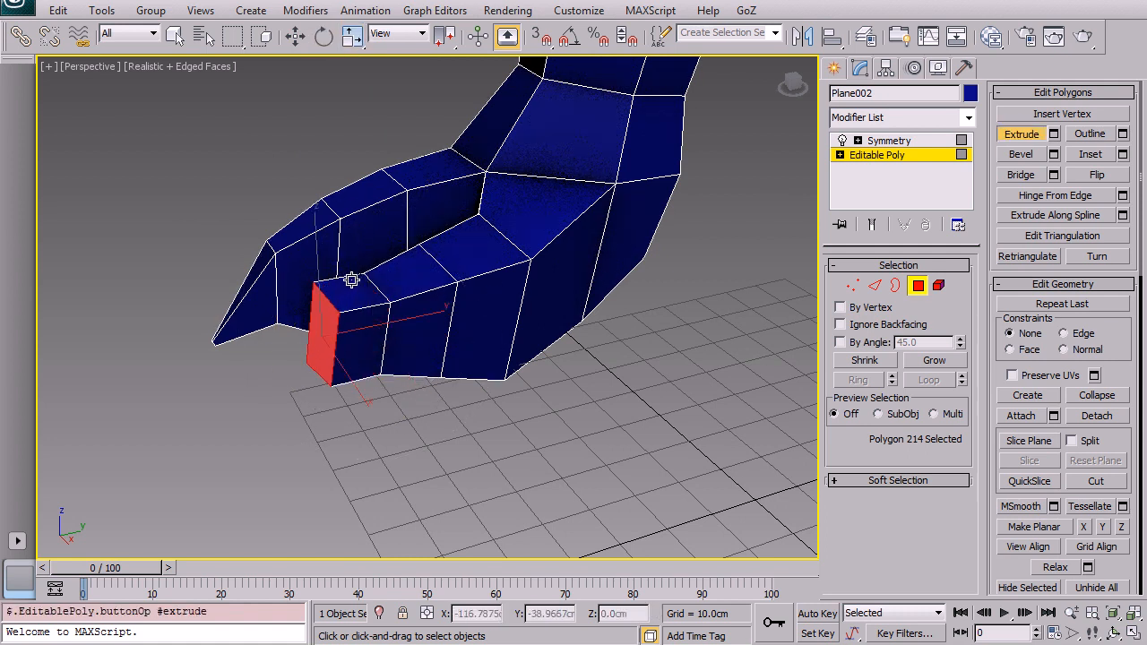
pyautogui.rightClick(351, 280)
# Step: Scale the toe's end polygon down almost to a point and move it to form the claw tip
pyautogui.keyDown('alt'); pyautogui.moveTo(391, 290); pyautogui.dragTo(580, 336, button='middle'); pyautogui.keyUp('alt')
pyautogui.moveTo(728, 335); pyautogui.dragTo(459, 347, button='middle')
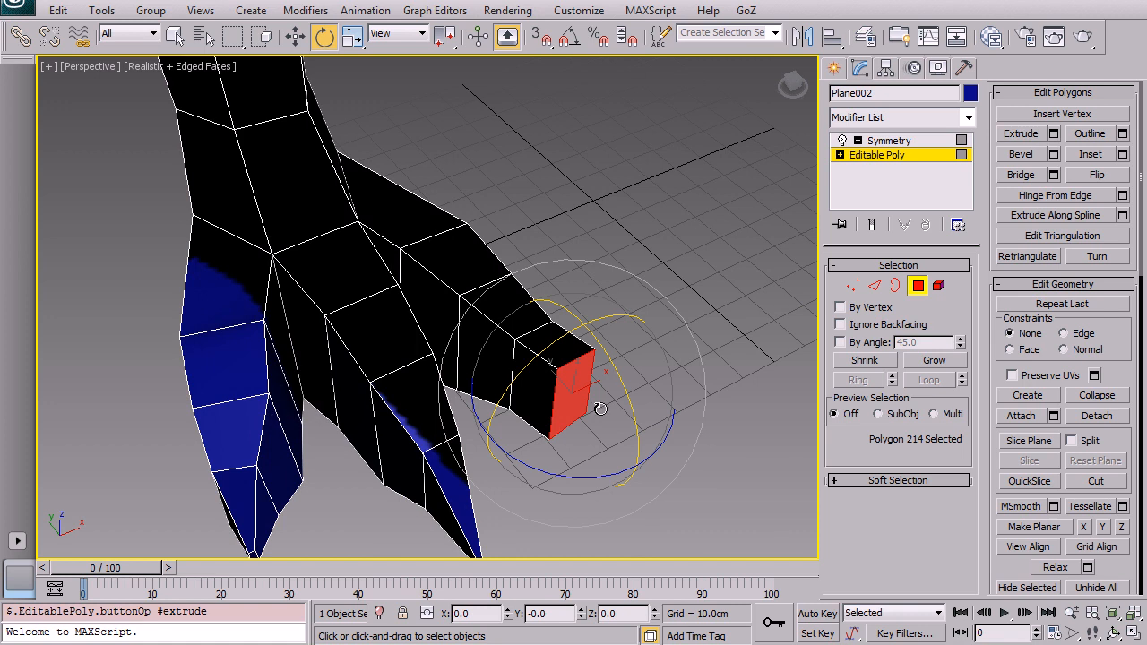
pyautogui.press('r')
pyautogui.moveTo(597, 396); pyautogui.dragTo(596, 359)
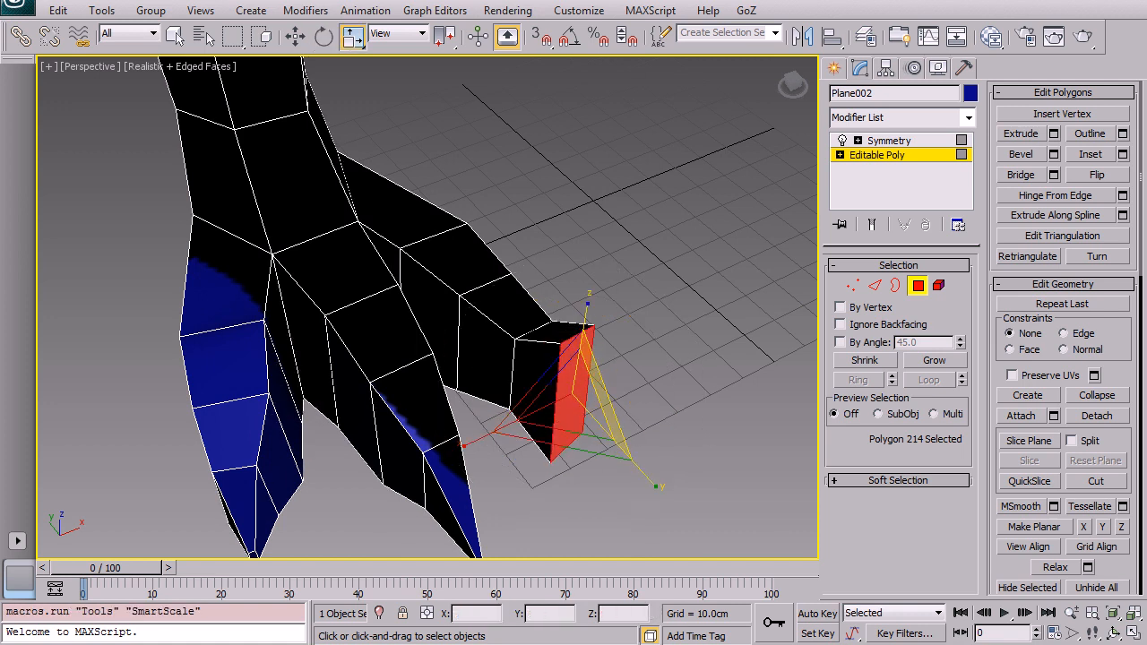
pyautogui.hotkey('ctrl', 'z')
pyautogui.moveTo(557, 406); pyautogui.dragTo(562, 516)
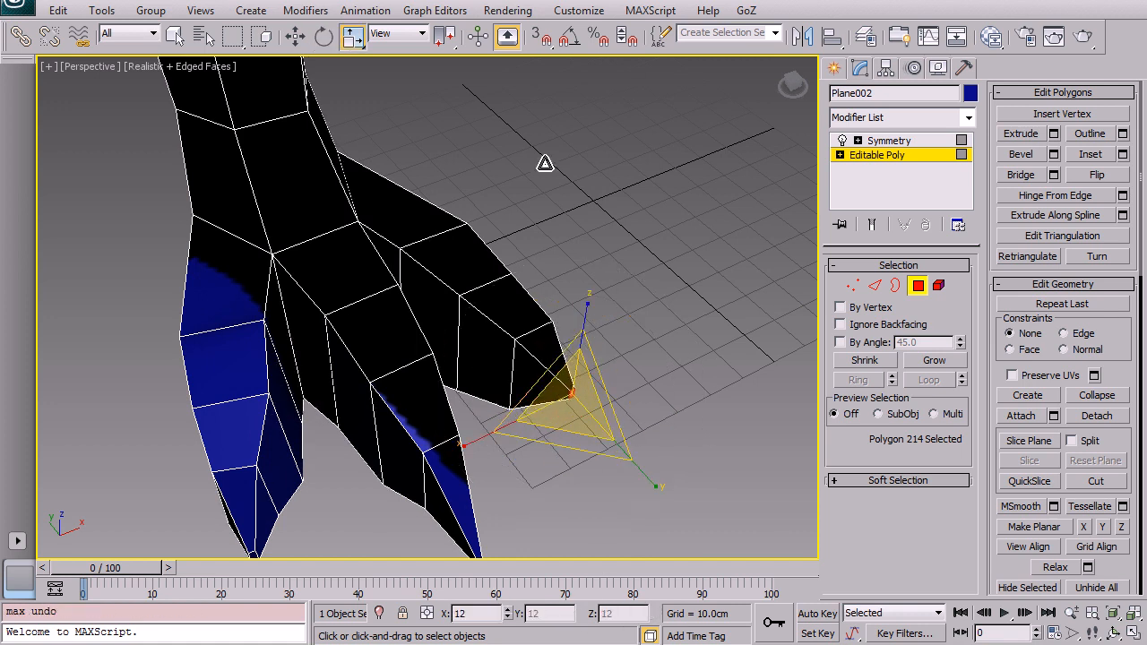
pyautogui.press('w')
pyautogui.keyDown('alt'); pyautogui.moveTo(590, 366); pyautogui.dragTo(511, 301, button='middle'); pyautogui.keyUp('alt')
# Step: Switch to edge level and adjust the edges around the new toe and claw
pyautogui.moveTo(610, 396); pyautogui.dragTo(607, 421)
pyautogui.keyDown('alt'); pyautogui.moveTo(606, 421); pyautogui.dragTo(689, 380, button='middle'); pyautogui.keyUp('alt')
pyautogui.click(874, 290)
pyautogui.click(619, 354)
pyautogui.keyDown('shift'); pyautogui.click(628, 399); pyautogui.keyUp('shift')
pyautogui.moveTo(643, 349); pyautogui.dragTo(643, 363)
pyautogui.moveTo(721, 337)
pyautogui.keyDown('alt'); pyautogui.mouseDown(button='middle')
pyautogui.moveTo(766, 344)
pyautogui.moveTo(708, 368)
pyautogui.moveTo(687, 358)
pyautogui.moveTo(743, 340)
pyautogui.mouseUp(button='middle'); pyautogui.keyUp('alt')
# Step: Switch to vertex level and move vertices around the foot and toes to refine their shape
pyautogui.click(851, 286)
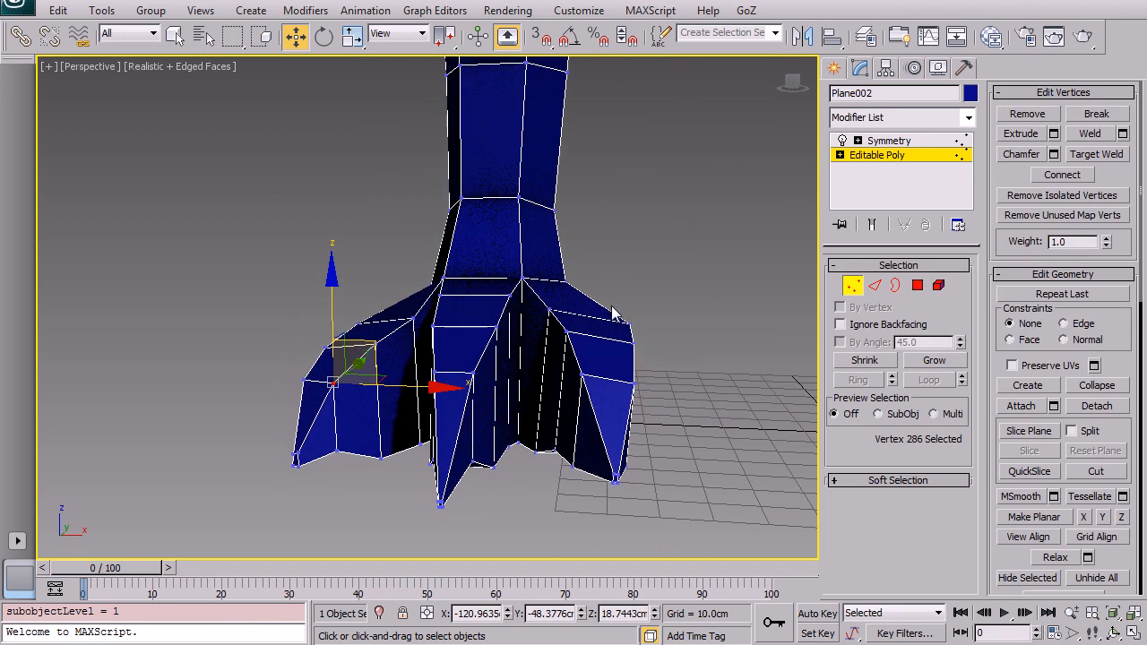
pyautogui.moveTo(551, 309); pyautogui.dragTo(575, 387)
pyautogui.moveTo(631, 324); pyautogui.dragTo(627, 389)
pyautogui.keyDown('alt'); pyautogui.moveTo(627, 389); pyautogui.dragTo(455, 377, button='middle'); pyautogui.keyUp('alt')
pyautogui.moveTo(708, 439)
pyautogui.mouseDown(button='middle')
pyautogui.moveTo(445, 414)
pyautogui.moveTo(707, 438)
pyautogui.mouseUp(button='middle')
pyautogui.keyDown('alt'); pyautogui.moveTo(707, 437); pyautogui.dragTo(541, 385, button='middle'); pyautogui.keyUp('alt')
pyautogui.moveTo(385, 400); pyautogui.dragTo(389, 393)
pyautogui.keyDown('alt'); pyautogui.moveTo(262, 311); pyautogui.dragTo(400, 331, button='middle'); pyautogui.keyUp('alt')
pyautogui.moveTo(484, 395); pyautogui.dragTo(431, 398)
pyautogui.keyDown('alt'); pyautogui.moveTo(363, 332); pyautogui.dragTo(548, 243, button='middle'); pyautogui.keyUp('alt')
pyautogui.click(547, 237)
pyautogui.keyDown('alt'); pyautogui.moveTo(522, 334); pyautogui.dragTo(462, 438, button='middle'); pyautogui.keyUp('alt')
pyautogui.scroll(4, 511, 315)
pyautogui.scroll(-1, 562, 223)
pyautogui.keyDown('alt'); pyautogui.moveTo(562, 222); pyautogui.dragTo(533, 335, button='middle'); pyautogui.keyUp('alt')
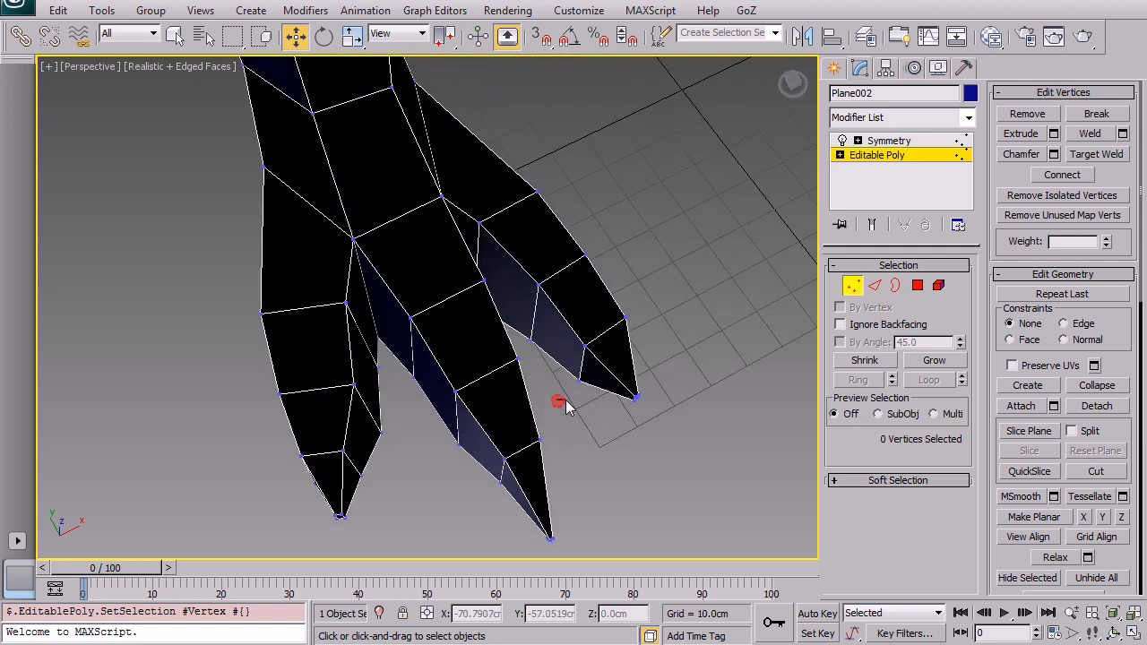
# Step: Select the vertices at the tip of the side toe and move them slightly outward
pyautogui.moveTo(661, 328); pyautogui.dragTo(663, 329)
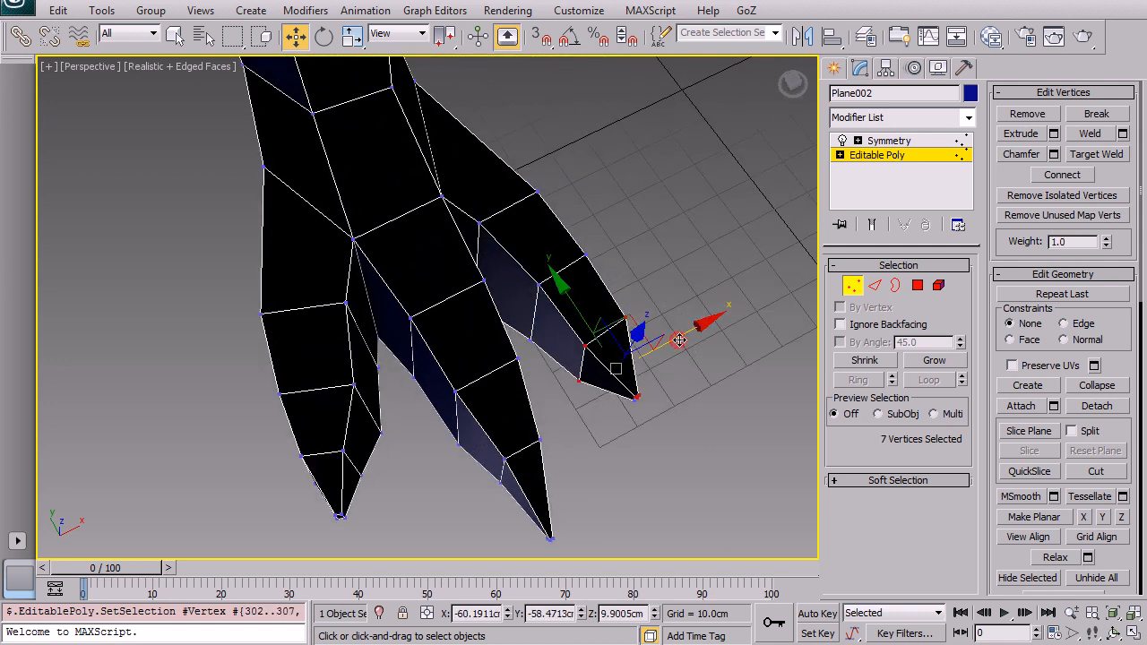
pyautogui.keyDown('ctrl'); pyautogui.moveTo(656, 405); pyautogui.dragTo(653, 403); pyautogui.keyUp('ctrl')
pyautogui.moveTo(688, 337); pyautogui.dragTo(696, 333)
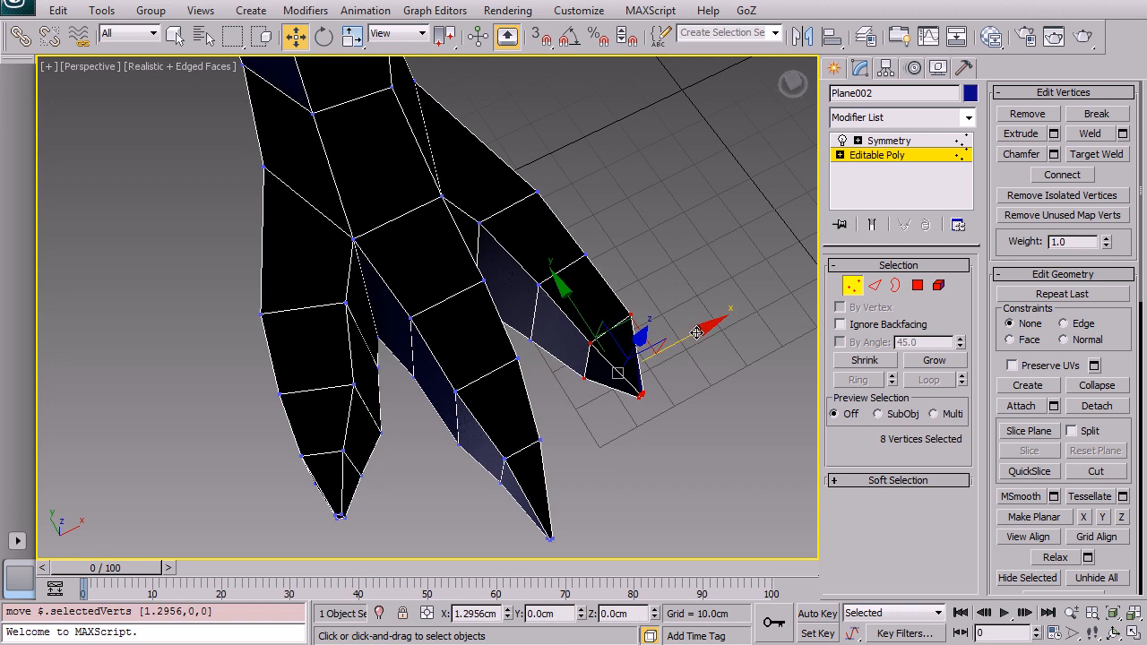
pyautogui.moveTo(625, 328); pyautogui.dragTo(619, 320)
# Step: Deselect everything, zoom out and orbit to review the whole T-rex model
pyautogui.click(651, 262)
pyautogui.scroll(-5, 491, 338)
pyautogui.keyDown('alt'); pyautogui.moveTo(489, 340); pyautogui.dragTo(564, 250, button='middle'); pyautogui.keyUp('alt')
pyautogui.moveTo(565, 250); pyautogui.dragTo(412, 300, button='middle')
pyautogui.scroll(-5, 389, 322)
pyautogui.keyDown('alt'); pyautogui.moveTo(534, 239); pyautogui.dragTo(615, 254, button='middle'); pyautogui.keyUp('alt')
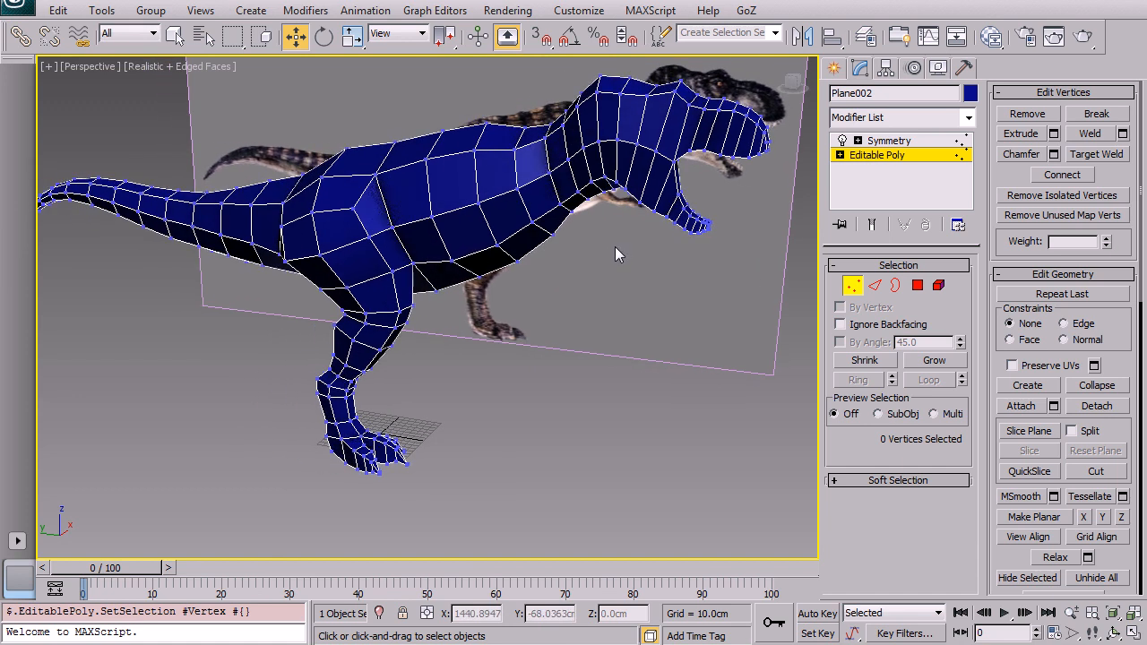
pyautogui.keyDown('alt'); pyautogui.moveTo(508, 185); pyautogui.dragTo(566, 211, button='middle'); pyautogui.keyUp('alt')
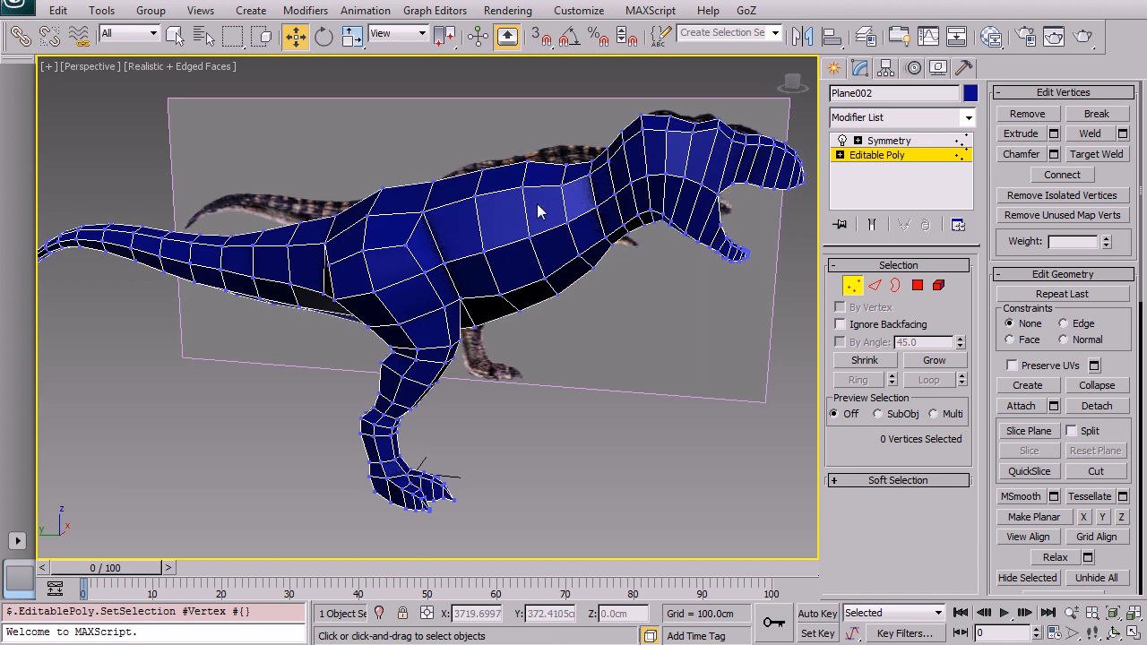